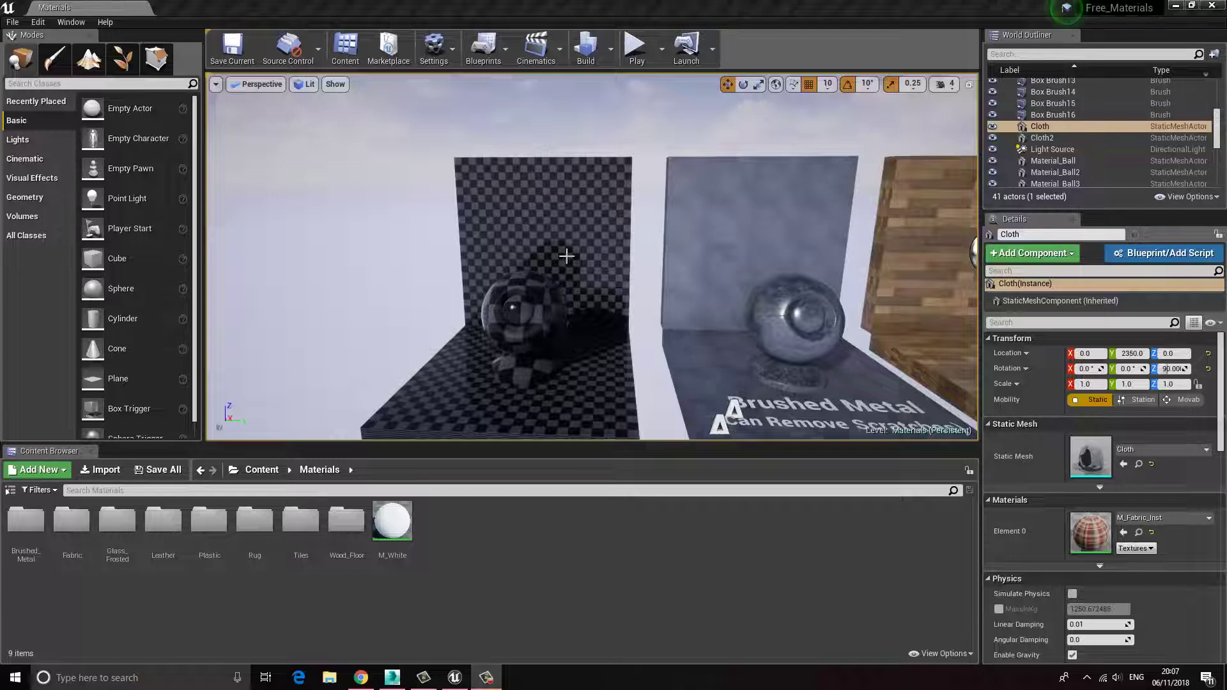
- Open the M_Tiles_Inst material instance from the Tiles folder and turn its preview sphere
right_click_drag(566, 257, 718, 284)
right_click_drag(457, 249, 302, 230)
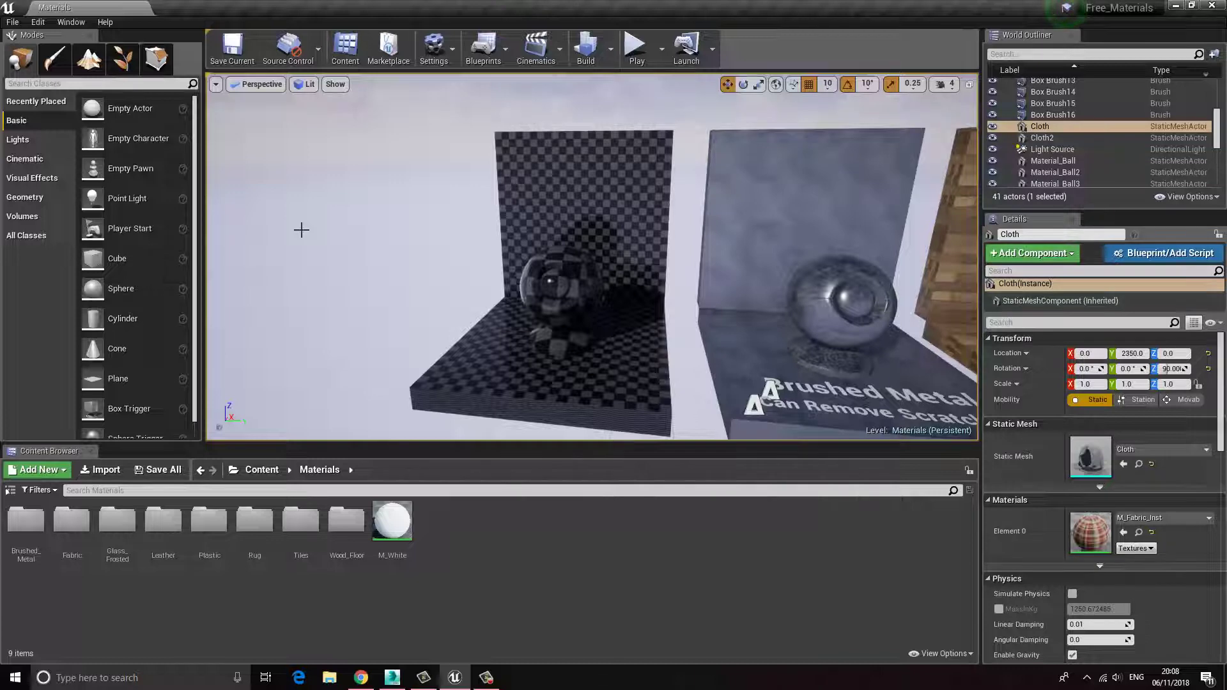
key("w")
right_click_drag(488, 294, 494, 176)
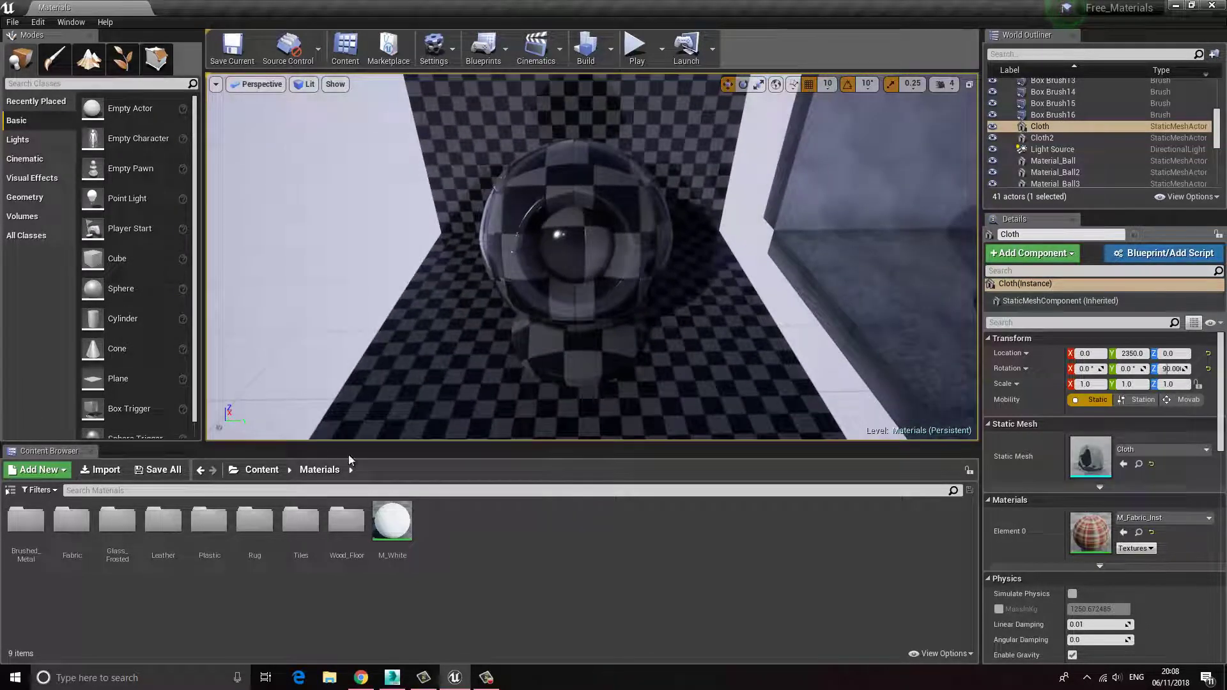
double_click(293, 518)
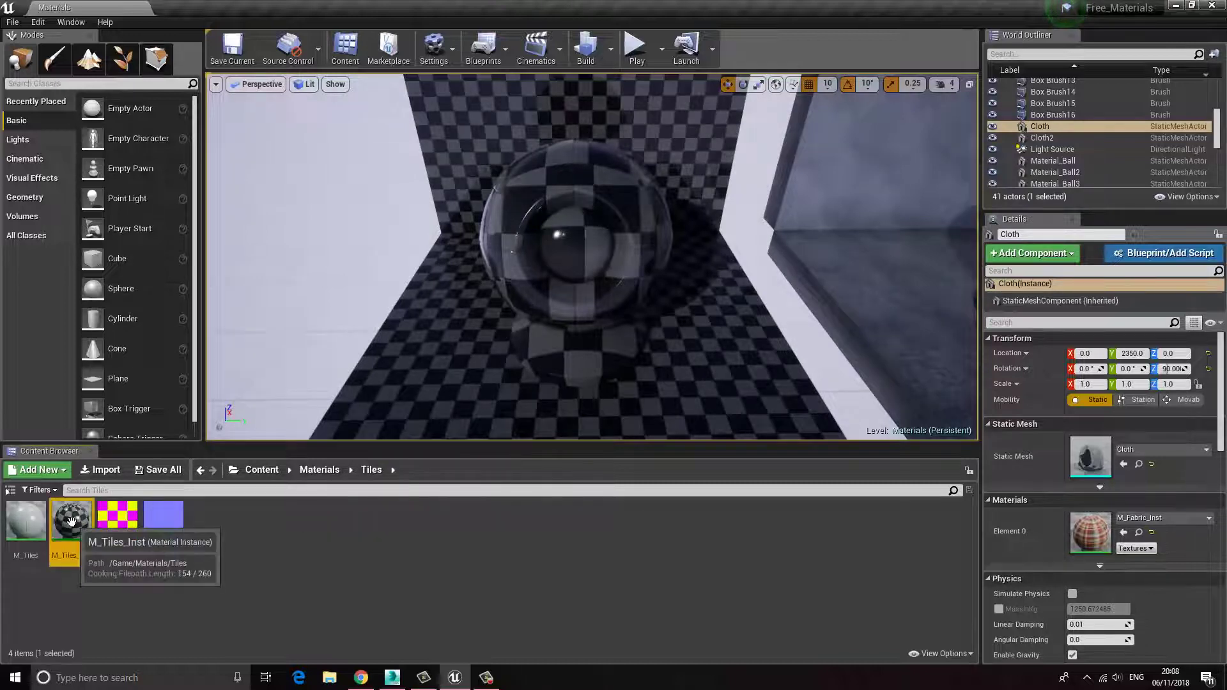
double_click(72, 521)
left_click_drag(578, 363, 797, 171)
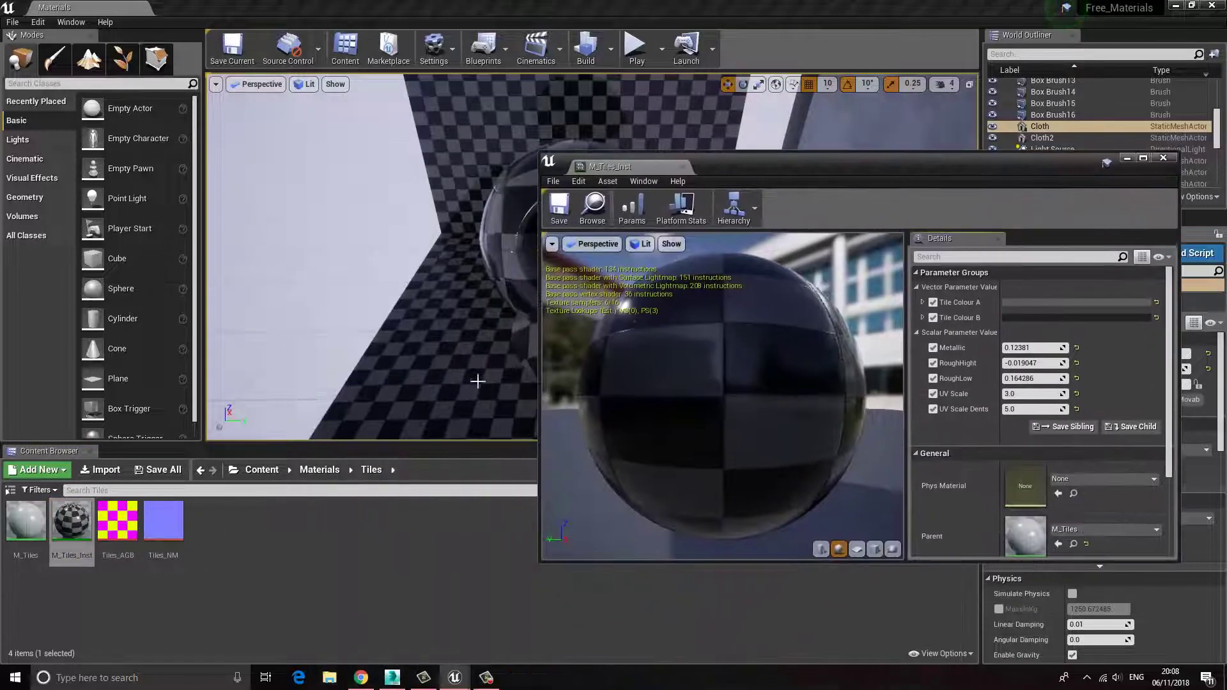
left_click_drag(665, 384, 758, 395)
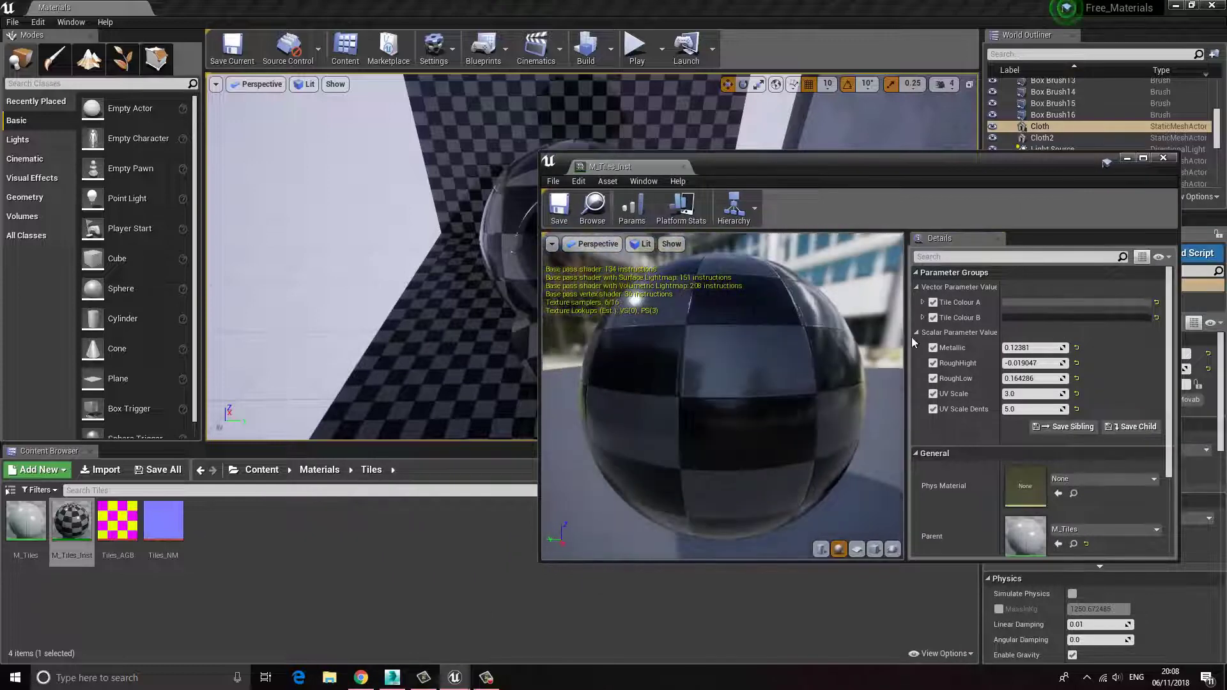
- Set Tile Colour A to magenta with hex sRGB D300BCFF
left_click(1027, 302)
left_click(933, 455)
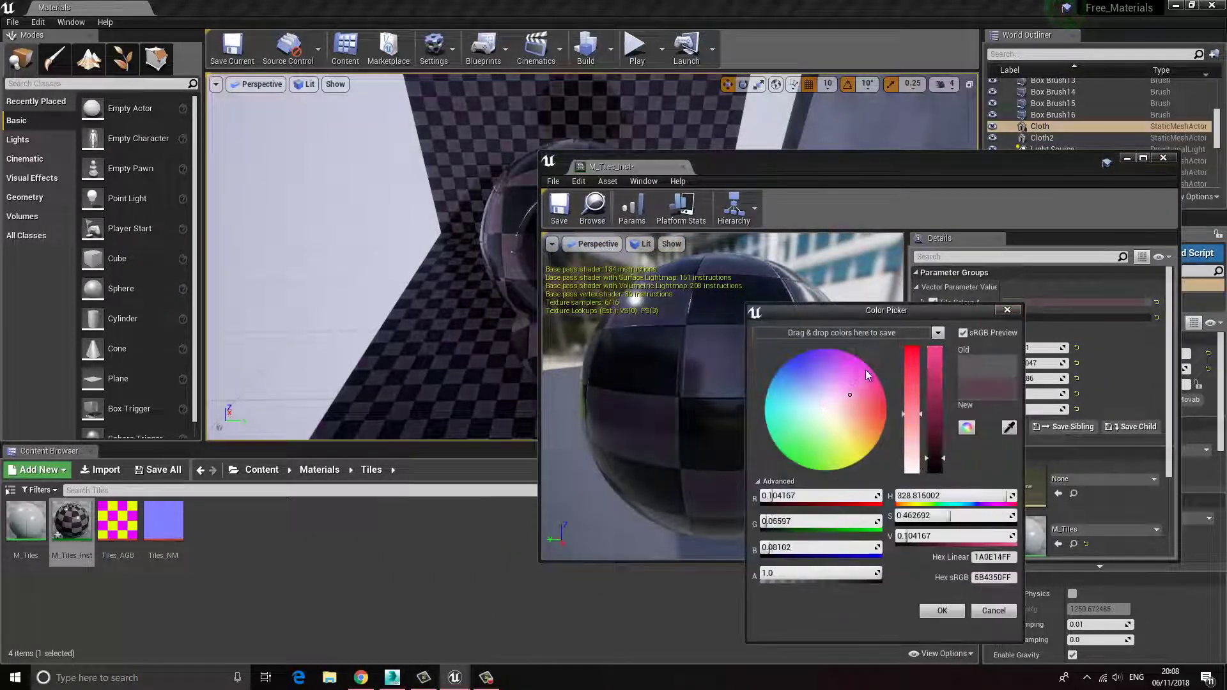
left_click(868, 366)
left_click(934, 392)
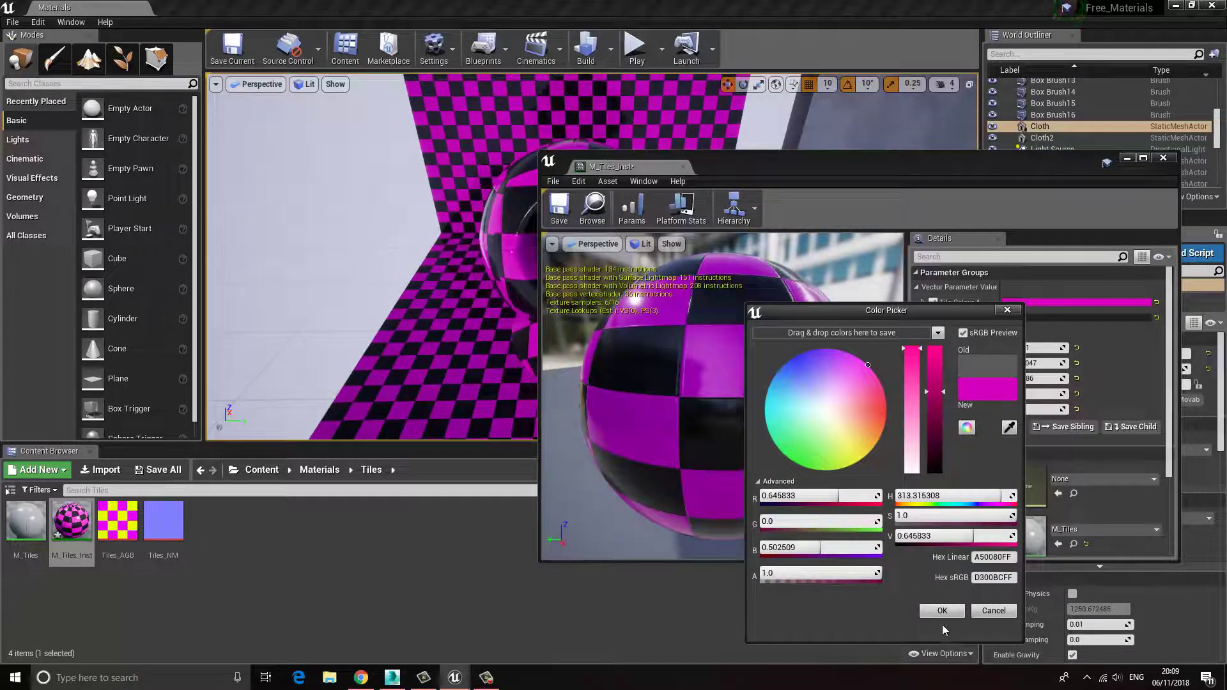
left_click(943, 612)
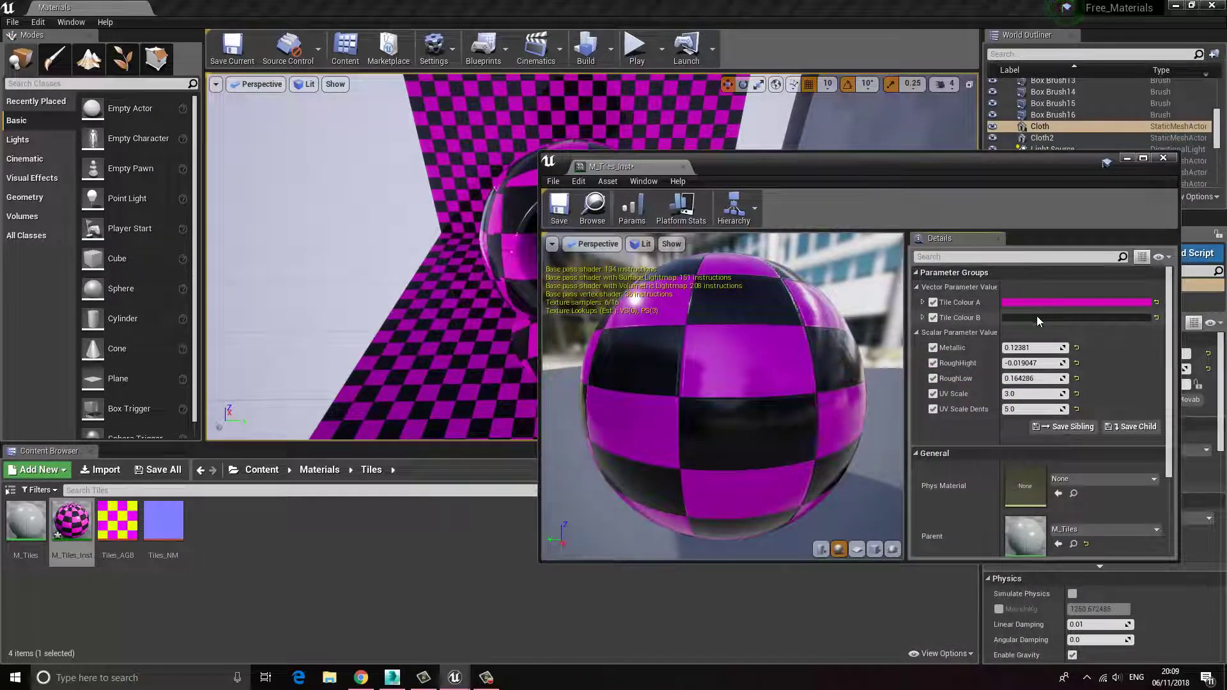
- Try bright blue, hex sRGB 0070FFFF, for Tile Colour B and cancel the colour choice
left_click(1037, 316)
left_click(798, 377)
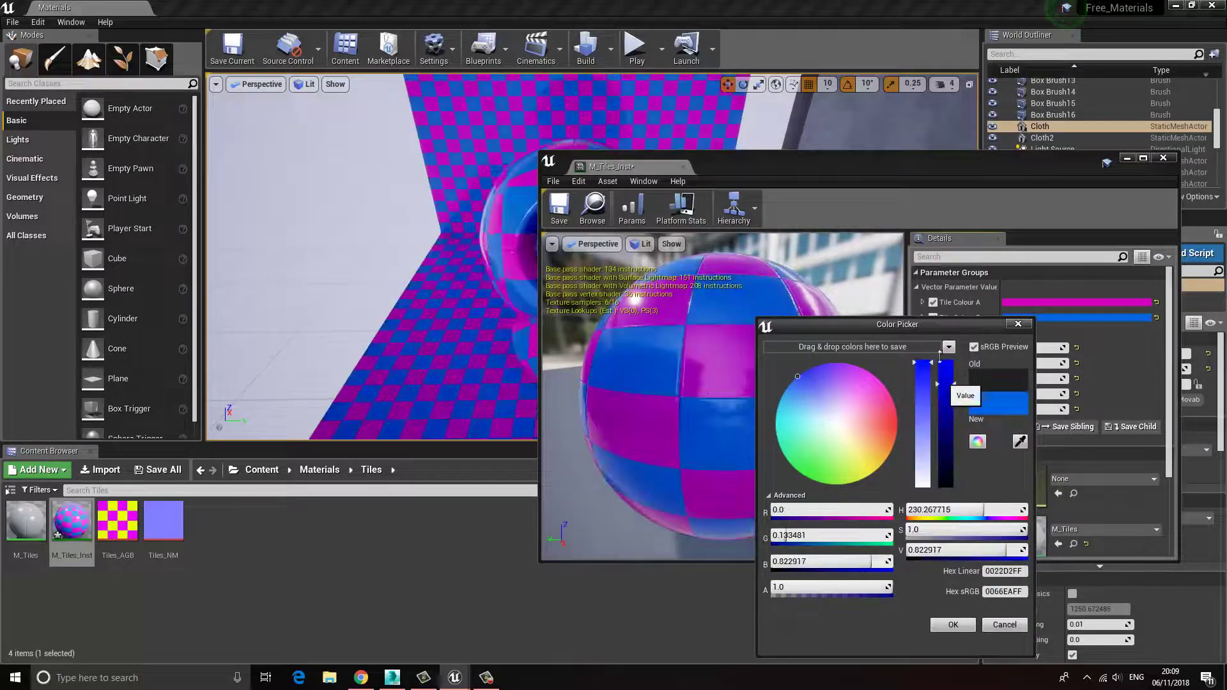
left_click(940, 358)
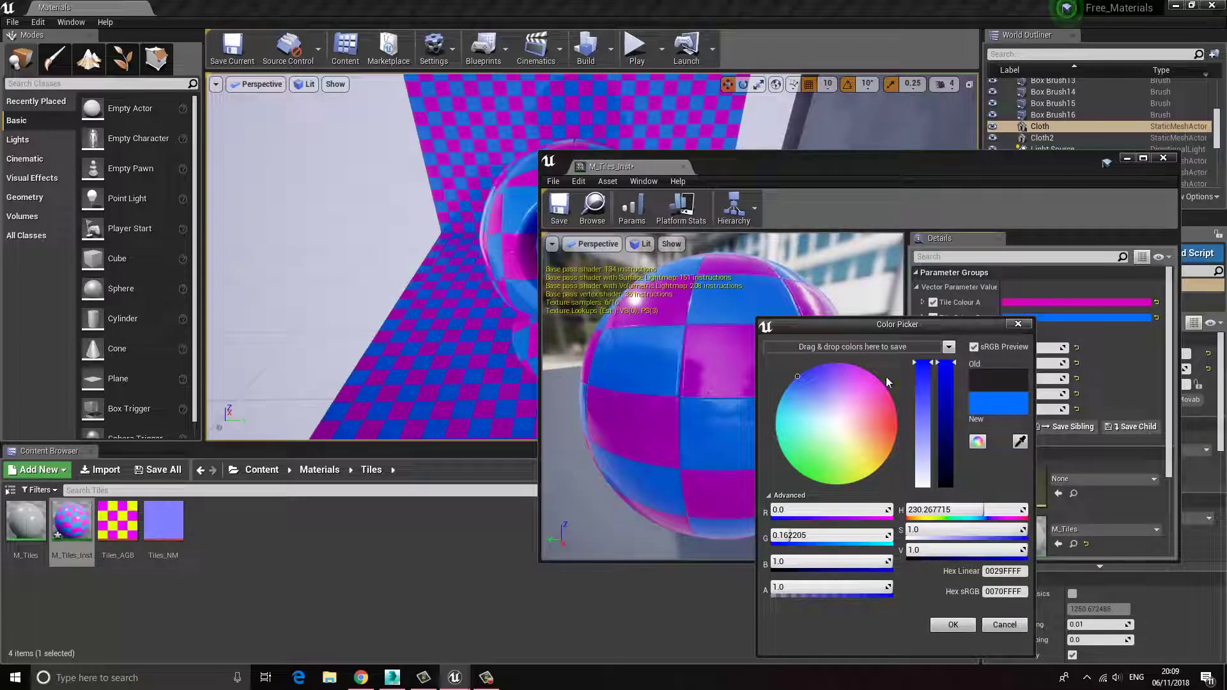
left_click(1004, 625)
- Undo the edits to Tile Colour A
key("ctrl+z")
key("ctrl+z")
key("ctrl+z")
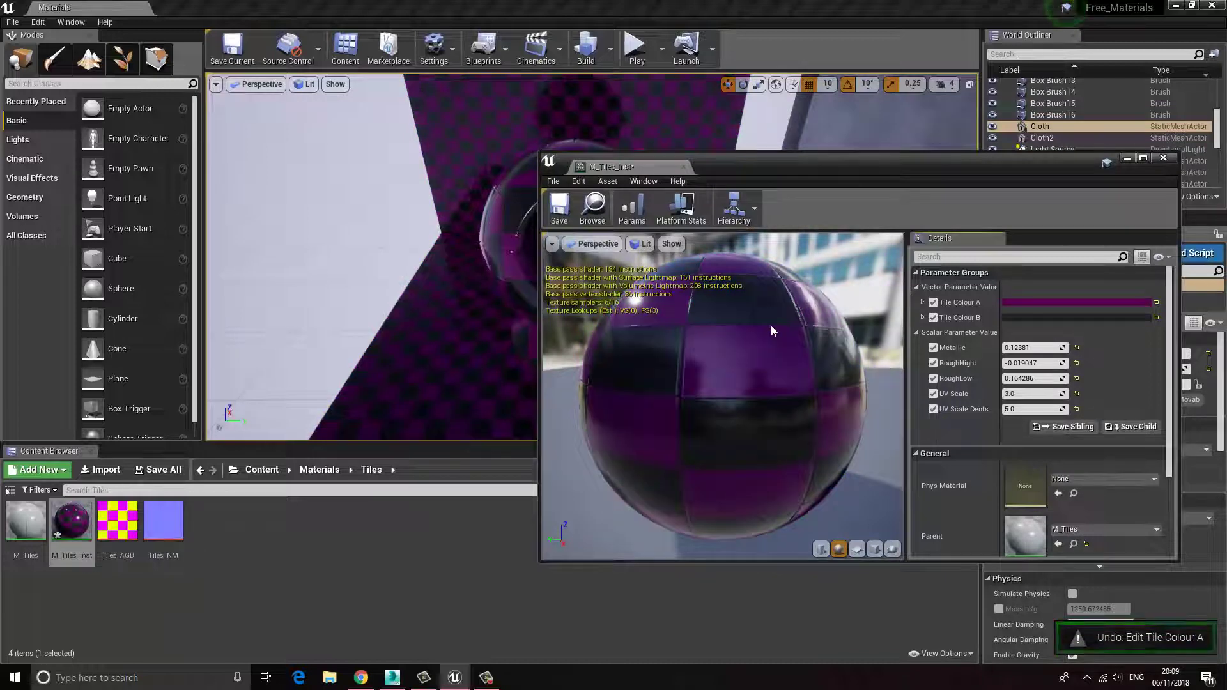
key("ctrl+z")
- Set the UV Scale Dents parameter of the tiles instance to 0.25
left_click_drag(857, 160, 938, 128)
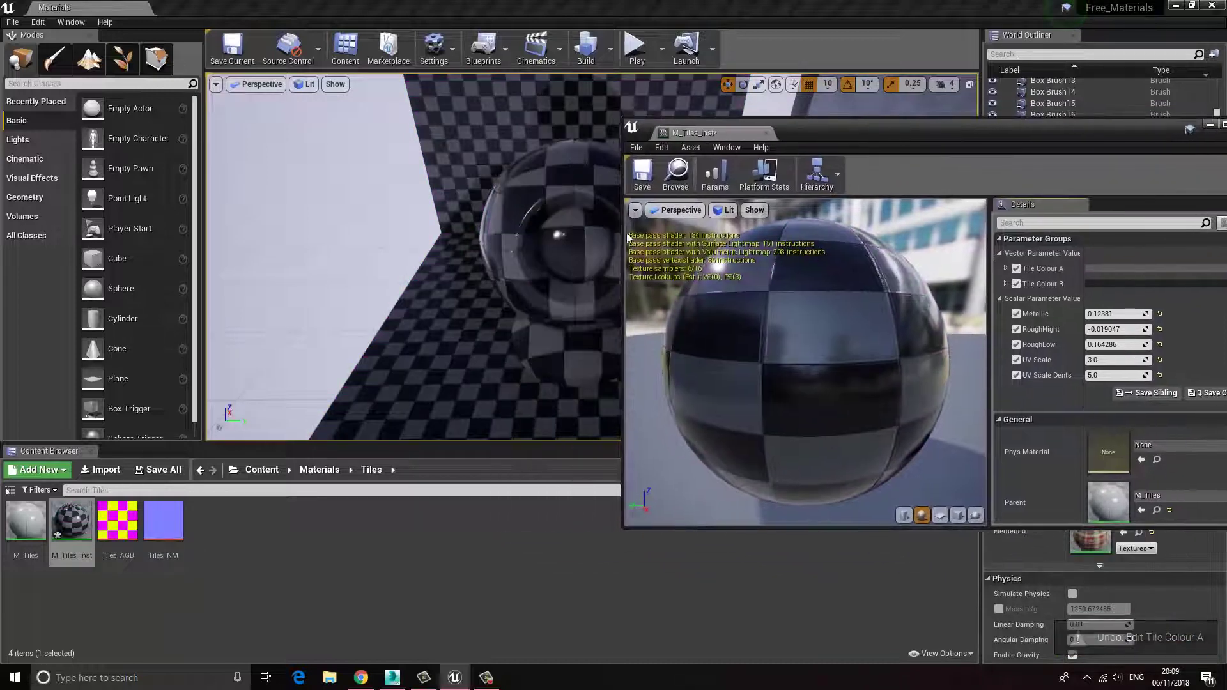
right_click_drag(502, 275, 481, 313)
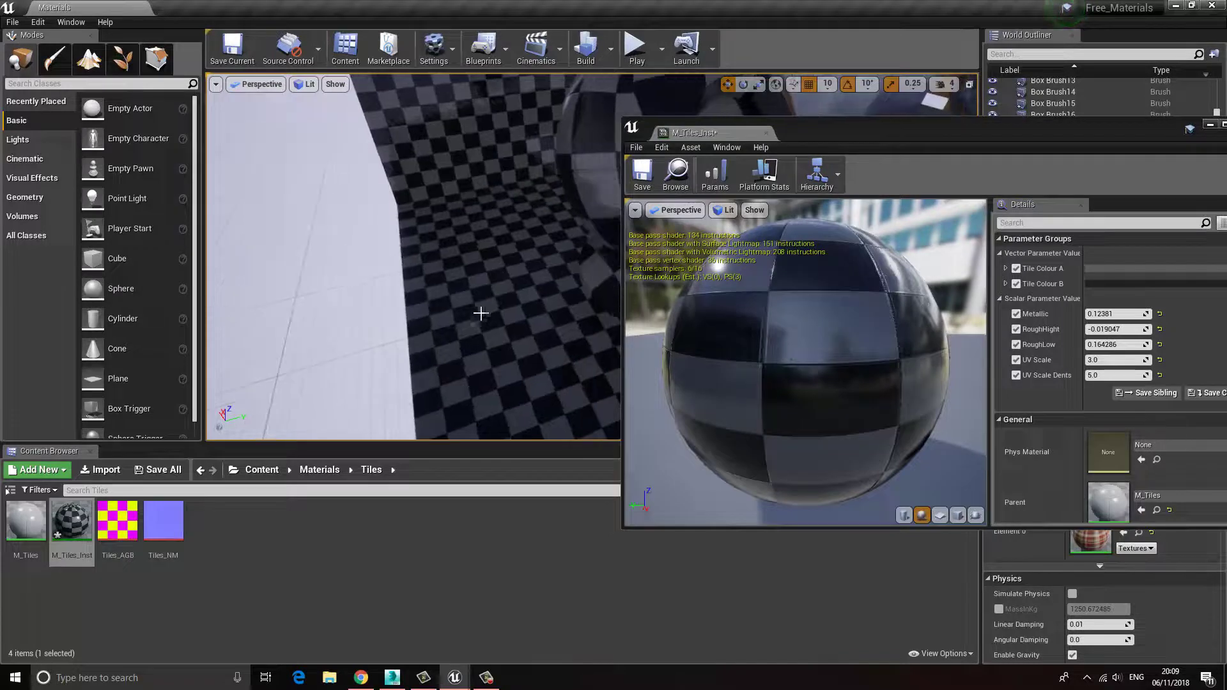
left_click_drag(786, 401, 852, 374)
left_click(1117, 375)
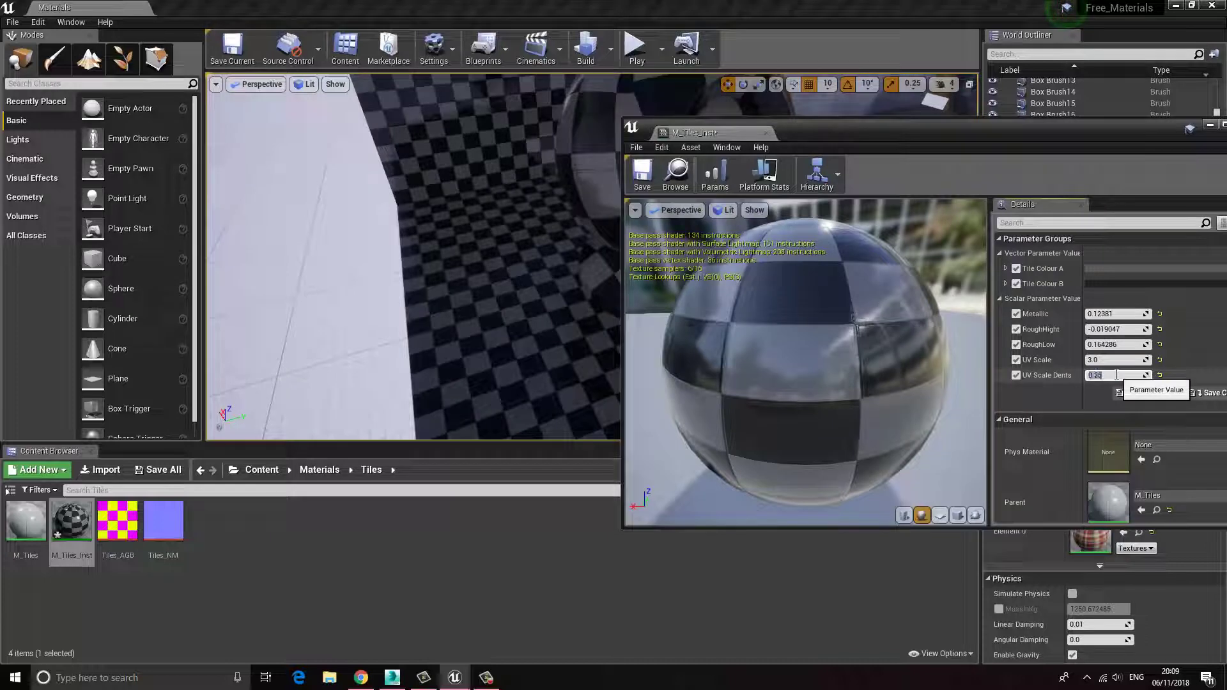
- Inspect the tiled floor up close and set UV Scale Dents to 3
scroll(479, 334, "up", 10)
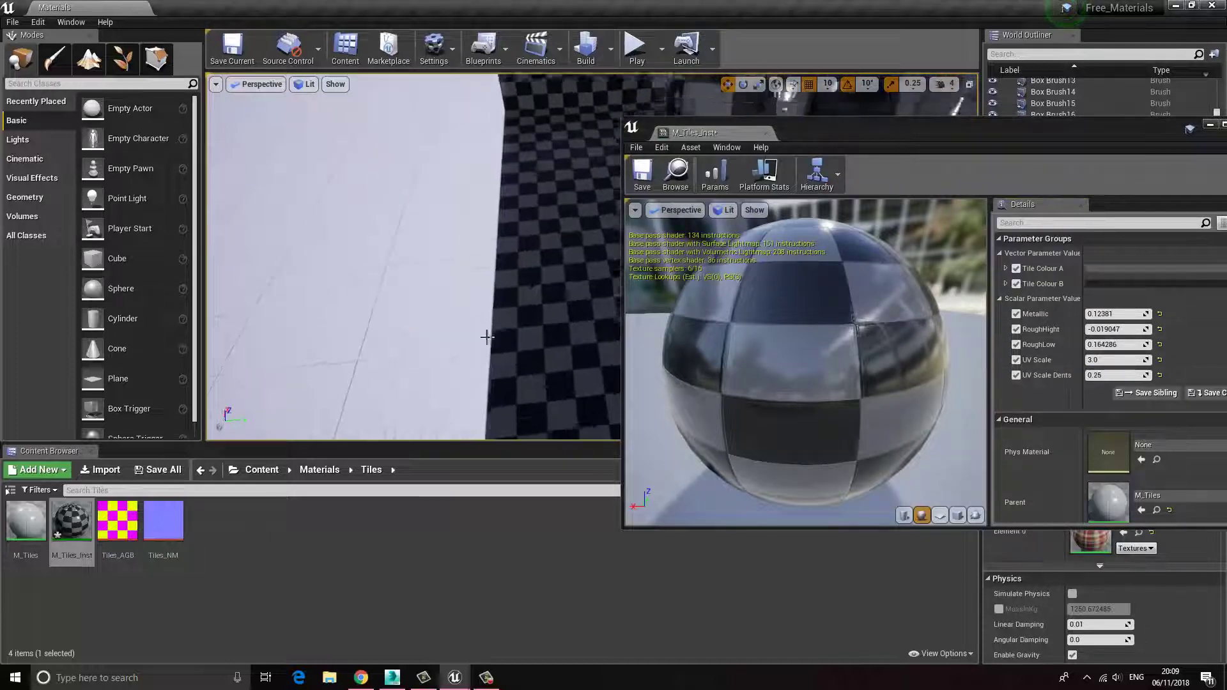
scroll(472, 374, "up", 5)
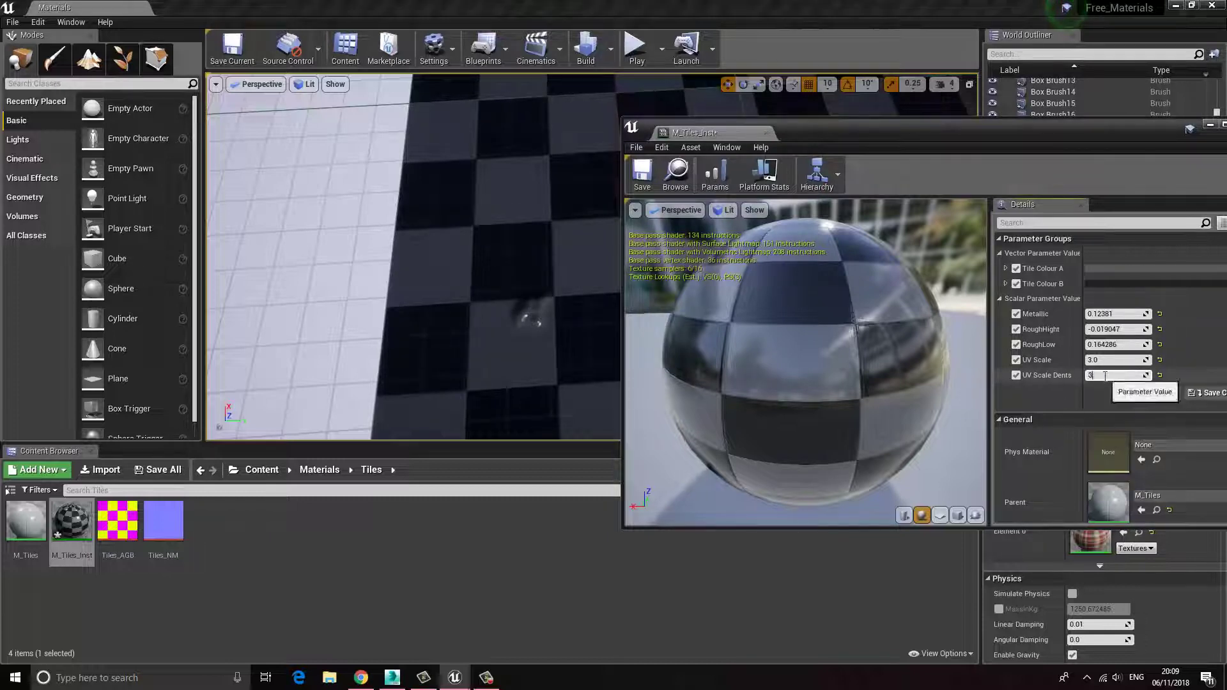
key("Return")
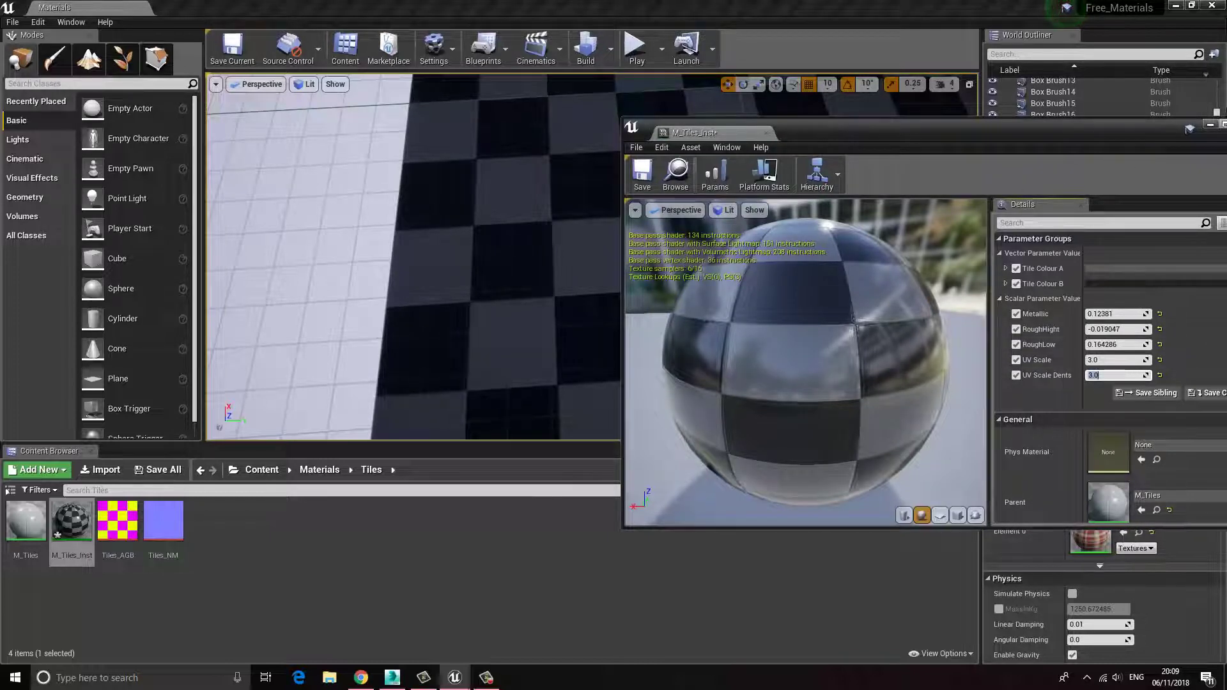
- Examine the dents and grooves on the tiled floor up close in the level
left_click_drag(965, 130, 670, 447)
right_click_drag(605, 274, 607, 314)
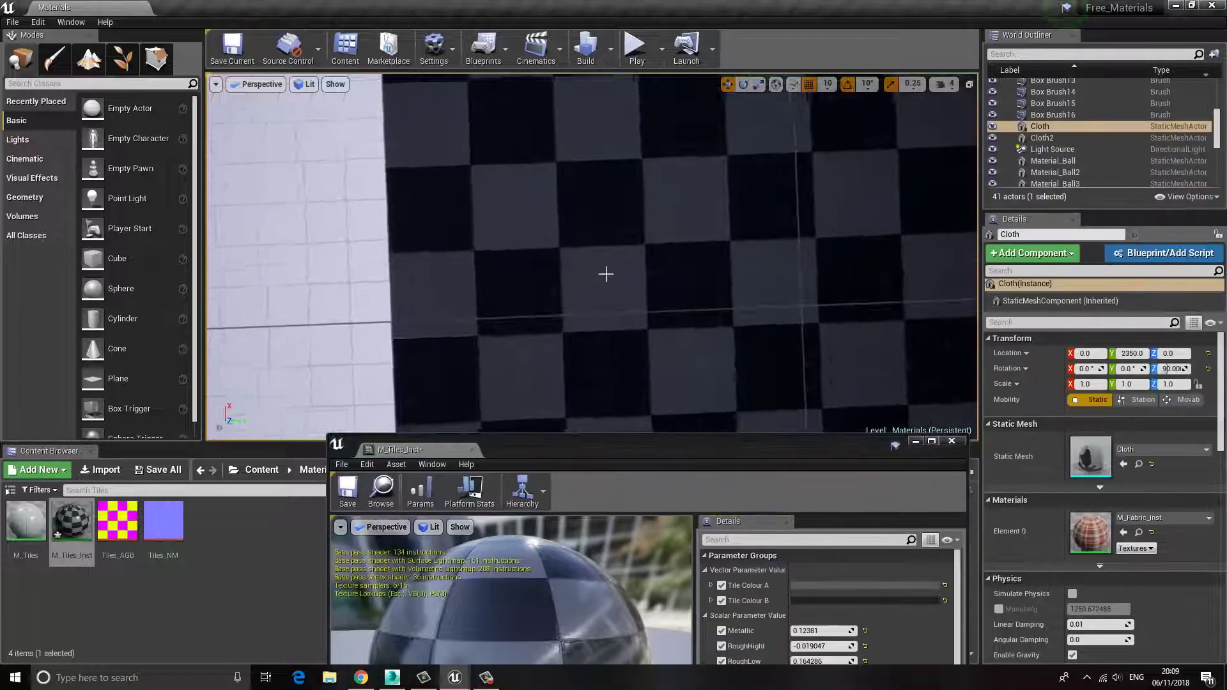
scroll(608, 303, "up", 5)
scroll(610, 298, "down", 2)
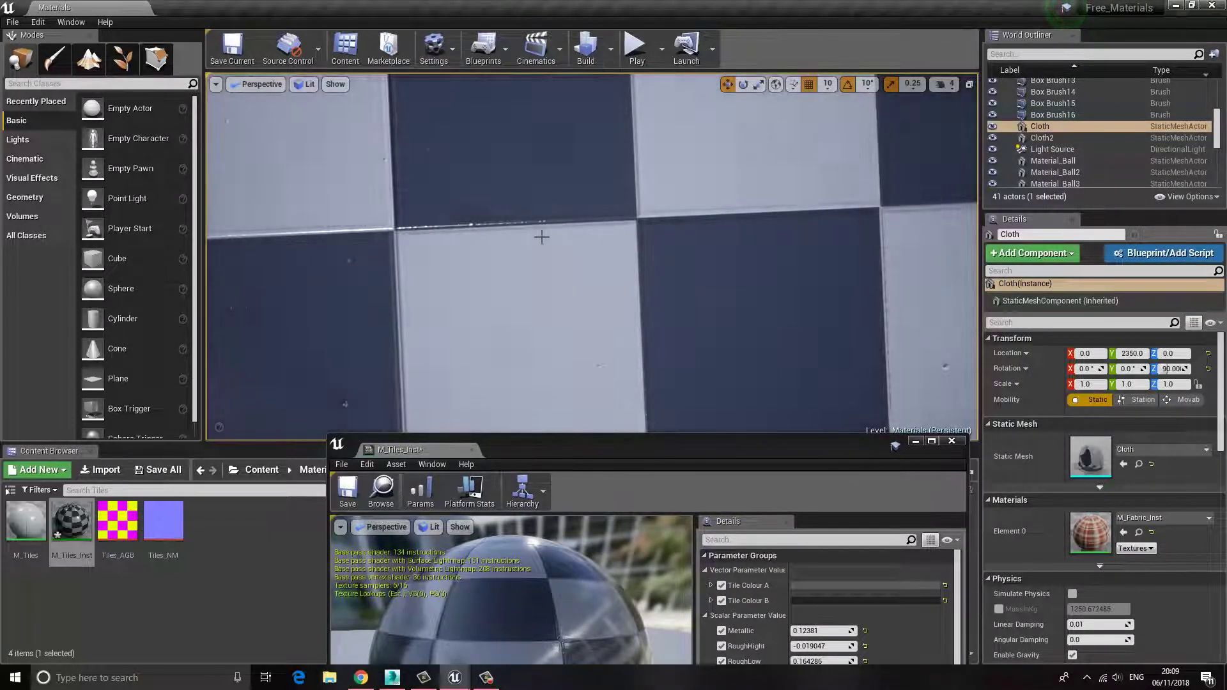
right_click_drag(543, 243, 534, 236)
left_click_drag(534, 236, 545, 301)
left_click_drag(633, 455, 574, 135)
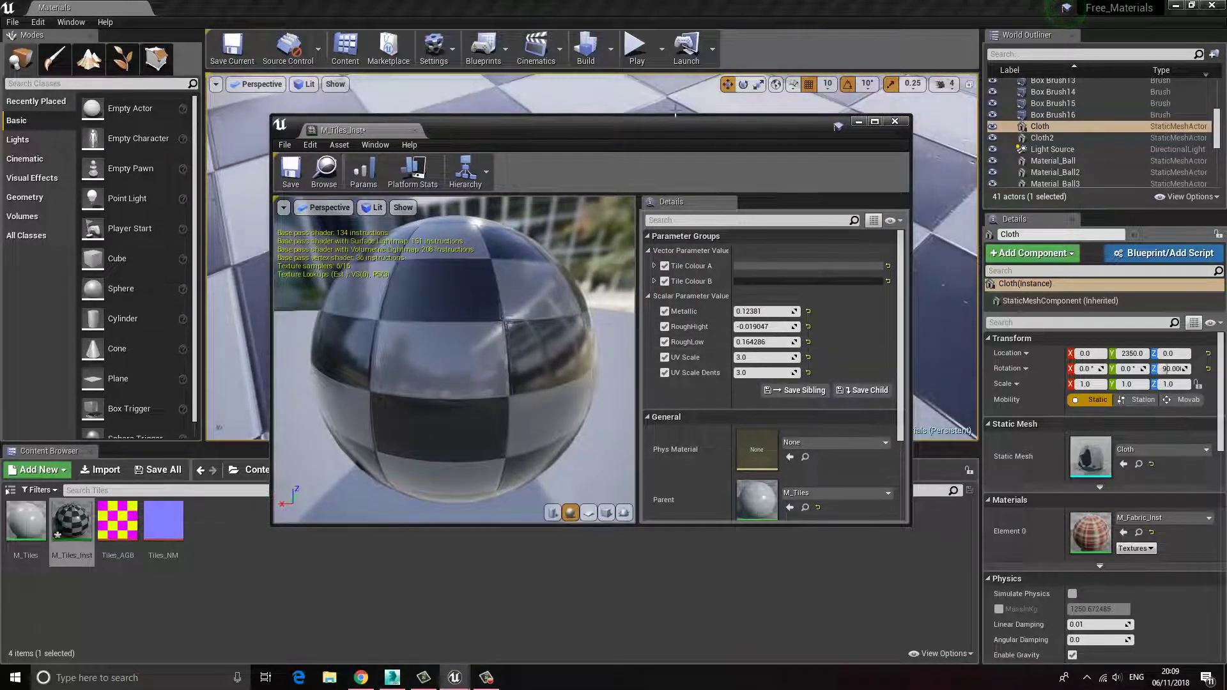
mouse_move(659, 99)
right_mouse_down()
mouse_move(658, 121)
mouse_move(660, 84)
right_mouse_up()
- Try a smaller UV Scale on the tiles instance and restore it to 3
left_click_drag(665, 125, 334, 118)
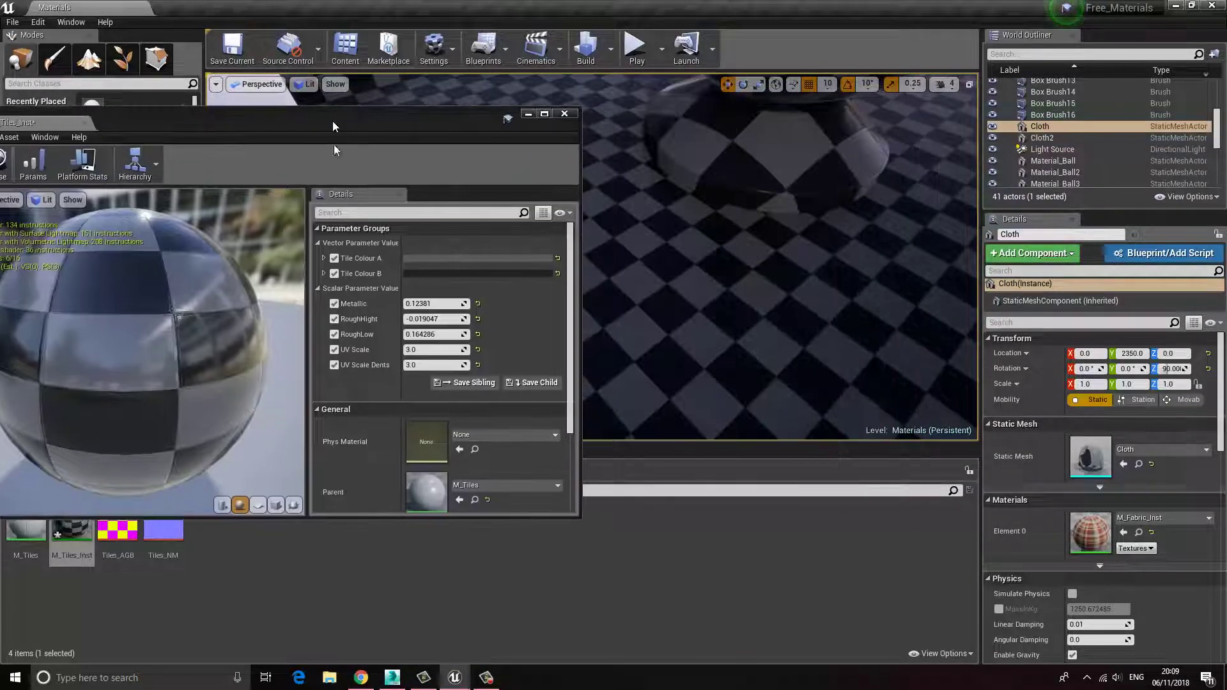
mouse_move(416, 349)
left_mouse_down()
mouse_move(460, 349)
mouse_move(362, 349)
mouse_move(430, 362)
left_mouse_up()
left_click(441, 348)
type("3")
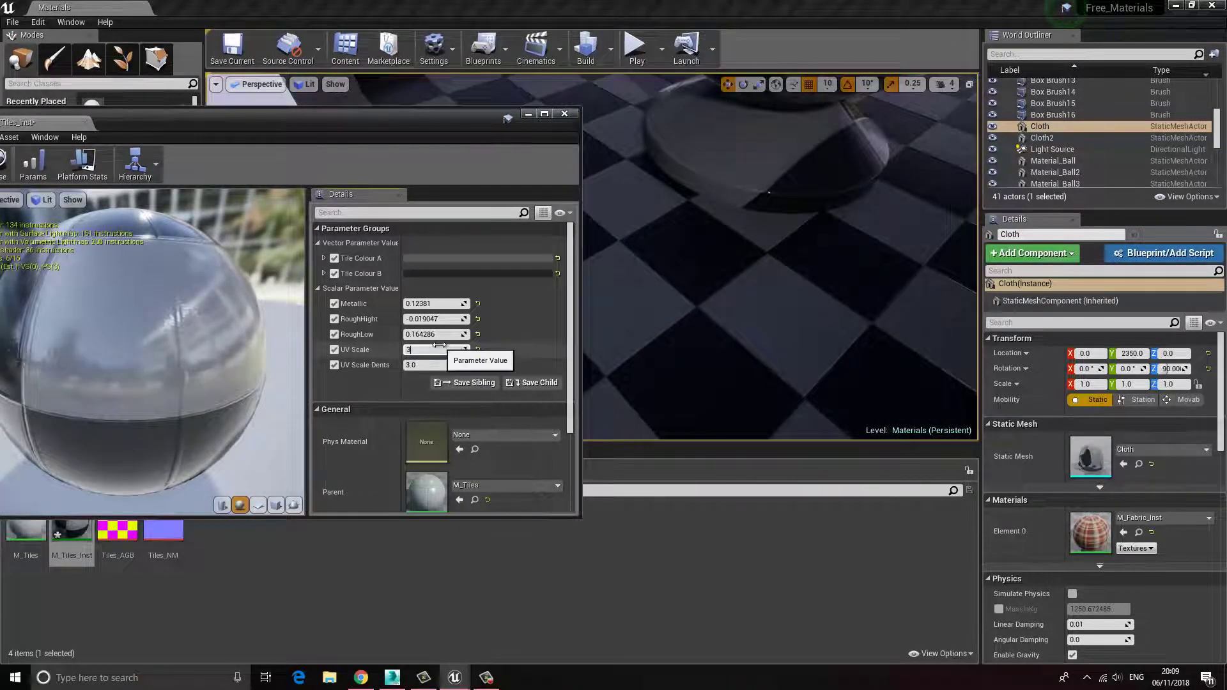
key("Return")
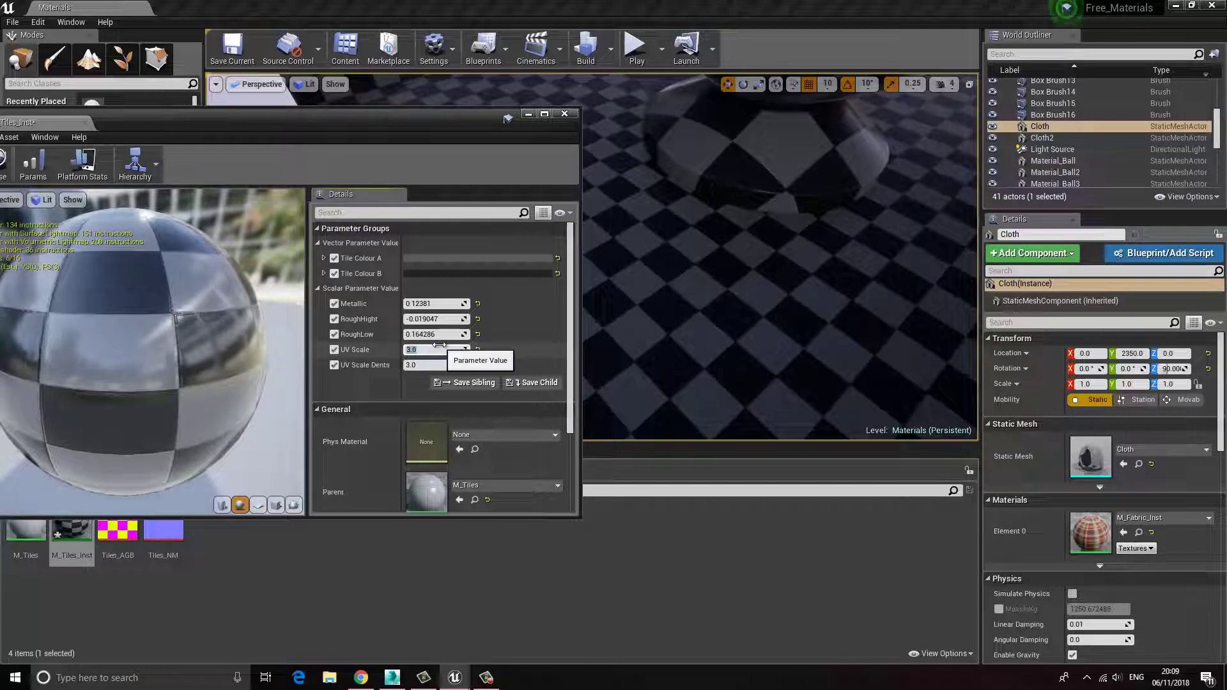
- Close the tiles instance and open M_Brushed_Metal_Inst, the material of the brushed metal ball
left_click(566, 115)
scroll(543, 237, "up", 5)
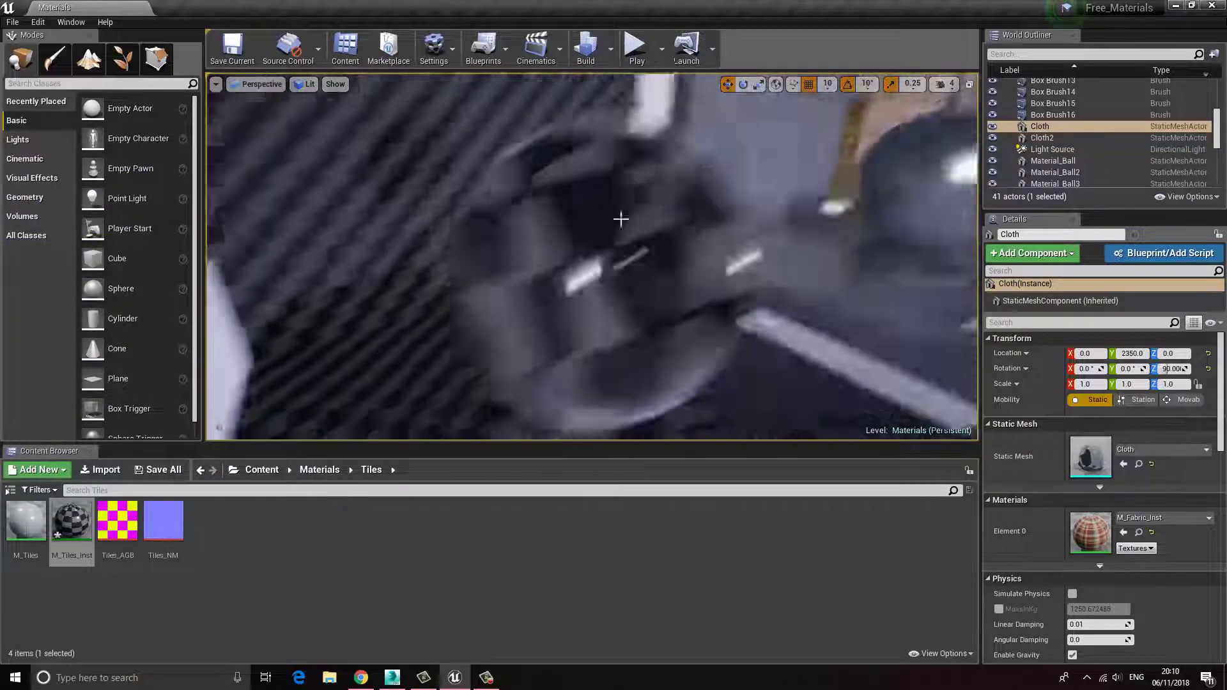
mouse_move(621, 220)
right_mouse_down()
mouse_move(597, 236)
mouse_move(643, 249)
mouse_move(509, 285)
mouse_move(681, 271)
mouse_move(761, 287)
mouse_move(776, 403)
mouse_move(789, 384)
right_mouse_up()
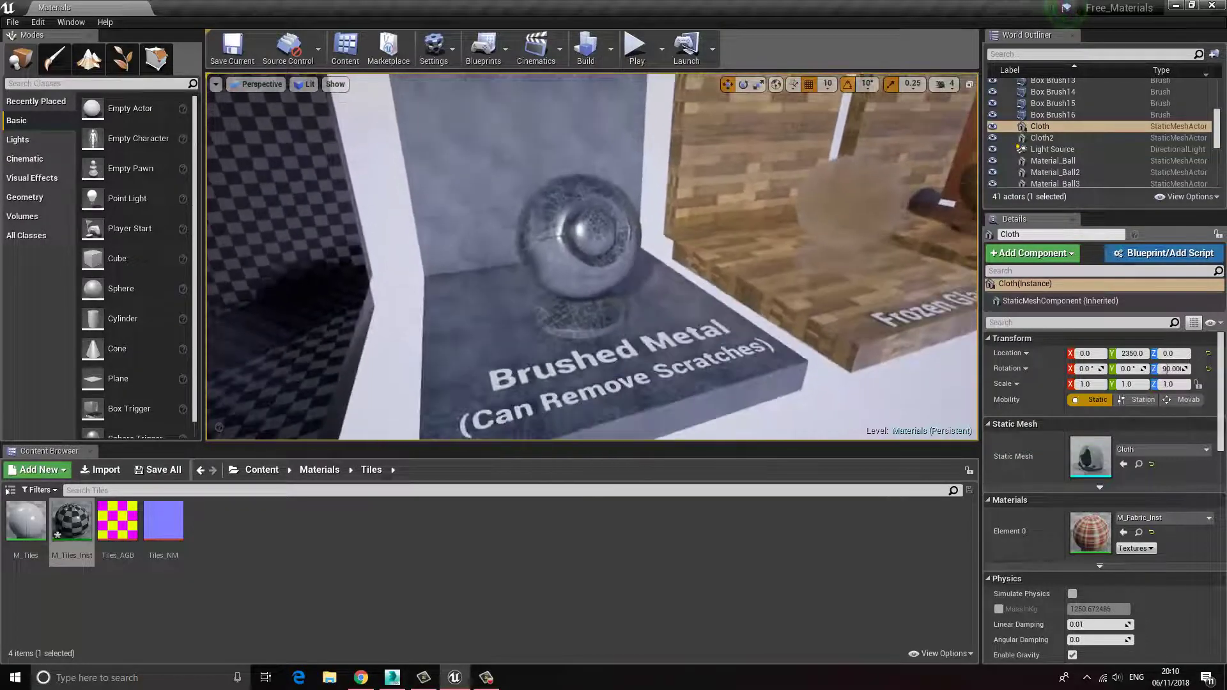
key("w")
mouse_move(481, 246)
right_mouse_down()
mouse_move(482, 214)
mouse_move(481, 258)
right_mouse_up()
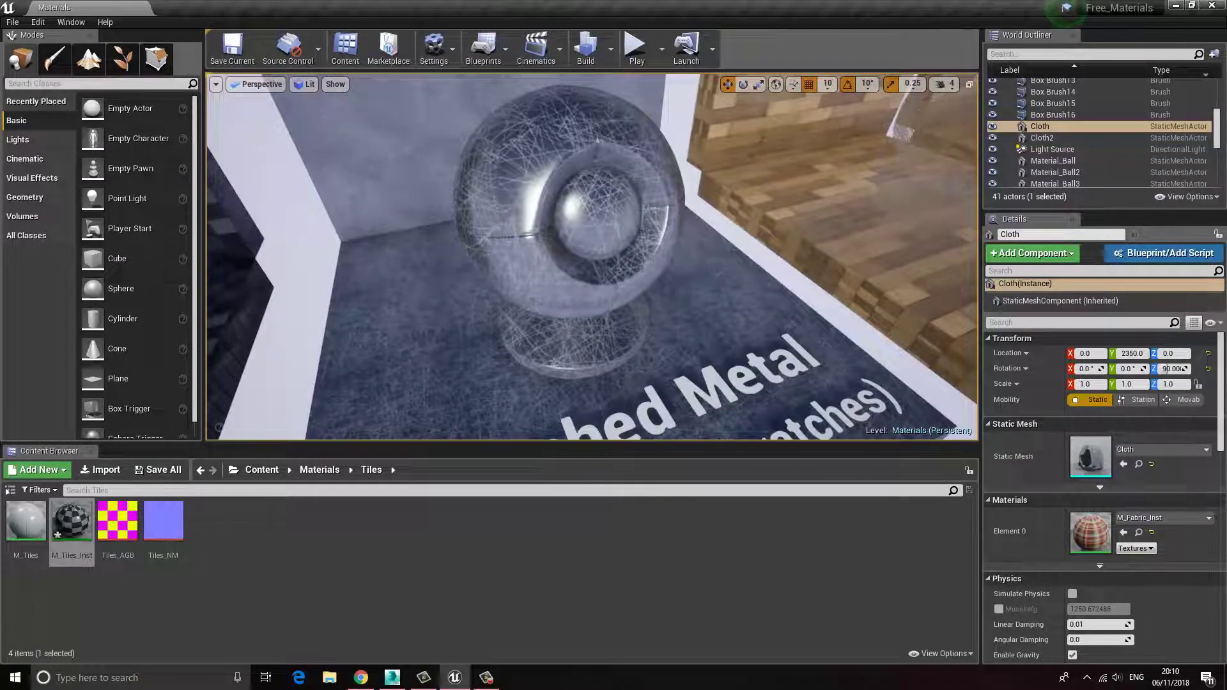
left_click(481, 259)
left_click(1139, 532)
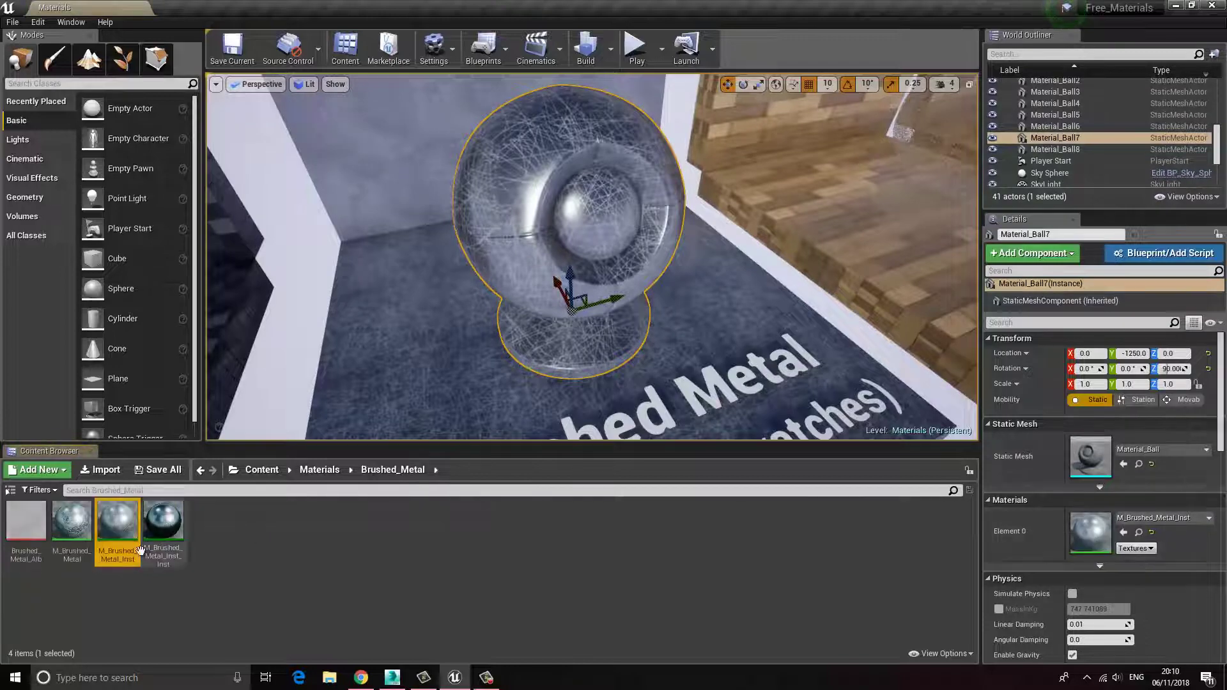
double_click(140, 549)
left_click_drag(620, 148, 1016, 130)
- Turn off the parameter overrides for Have Scratches and Have Scrach Norm in the brushed metal instance
right_click_drag(328, 304, 339, 264)
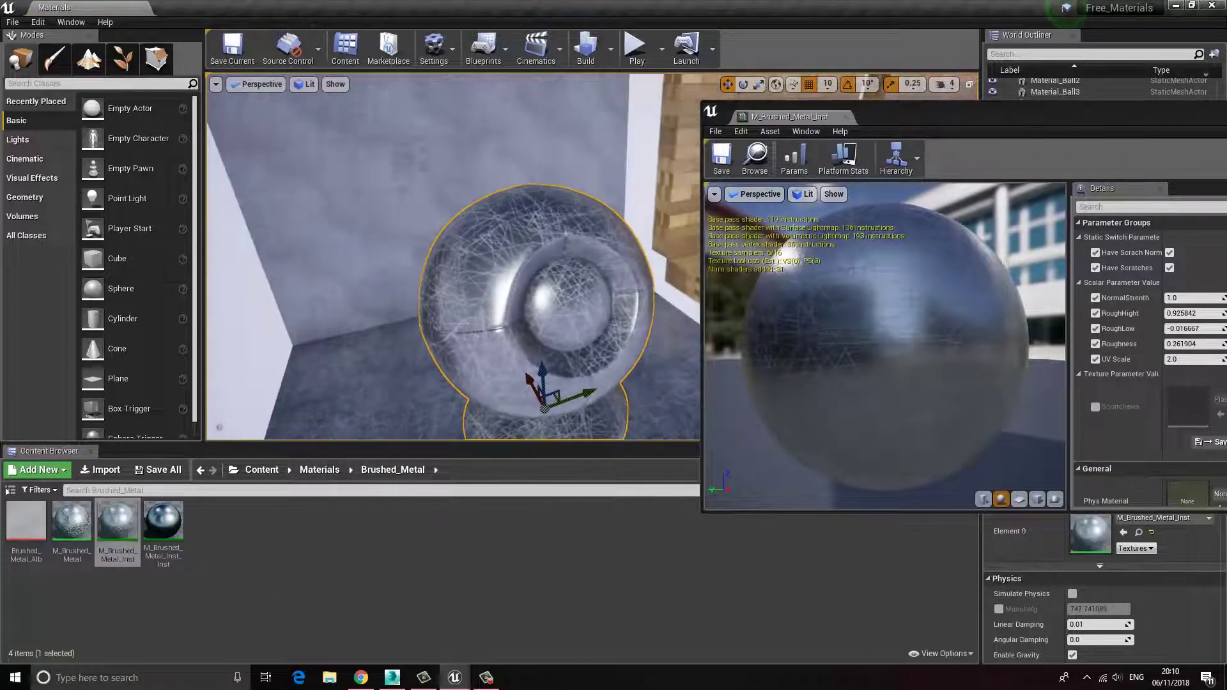
left_click_drag(988, 114, 812, 82)
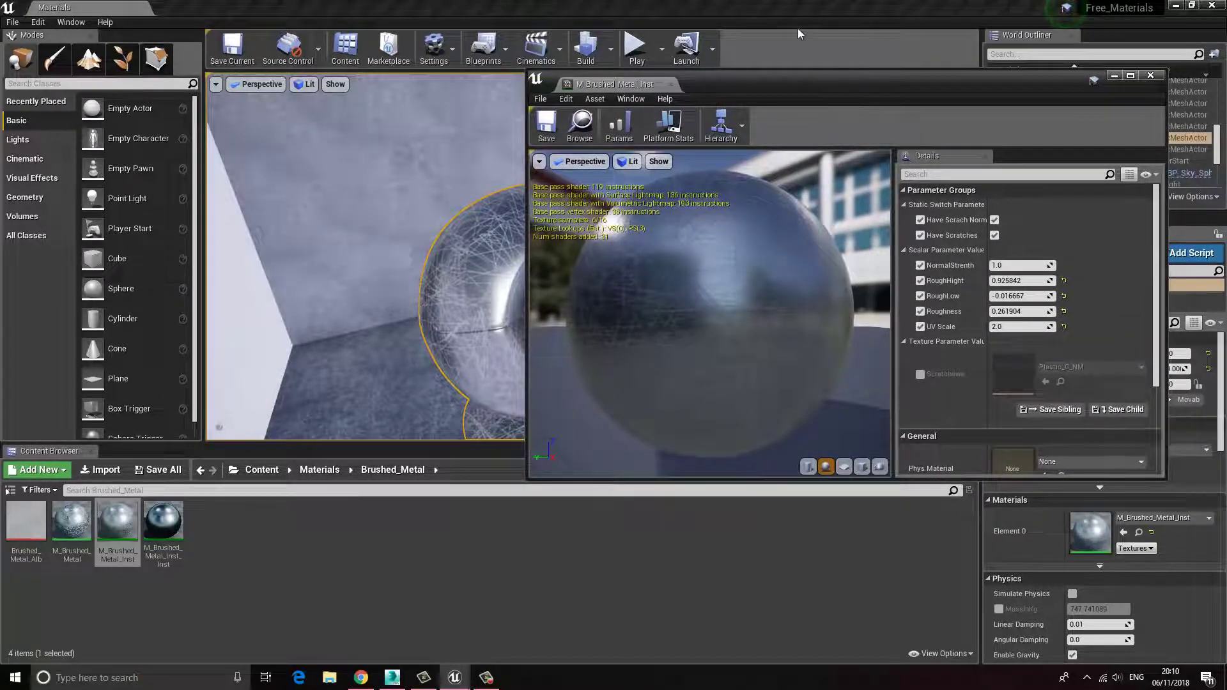
left_click_drag(767, 82, 875, 80)
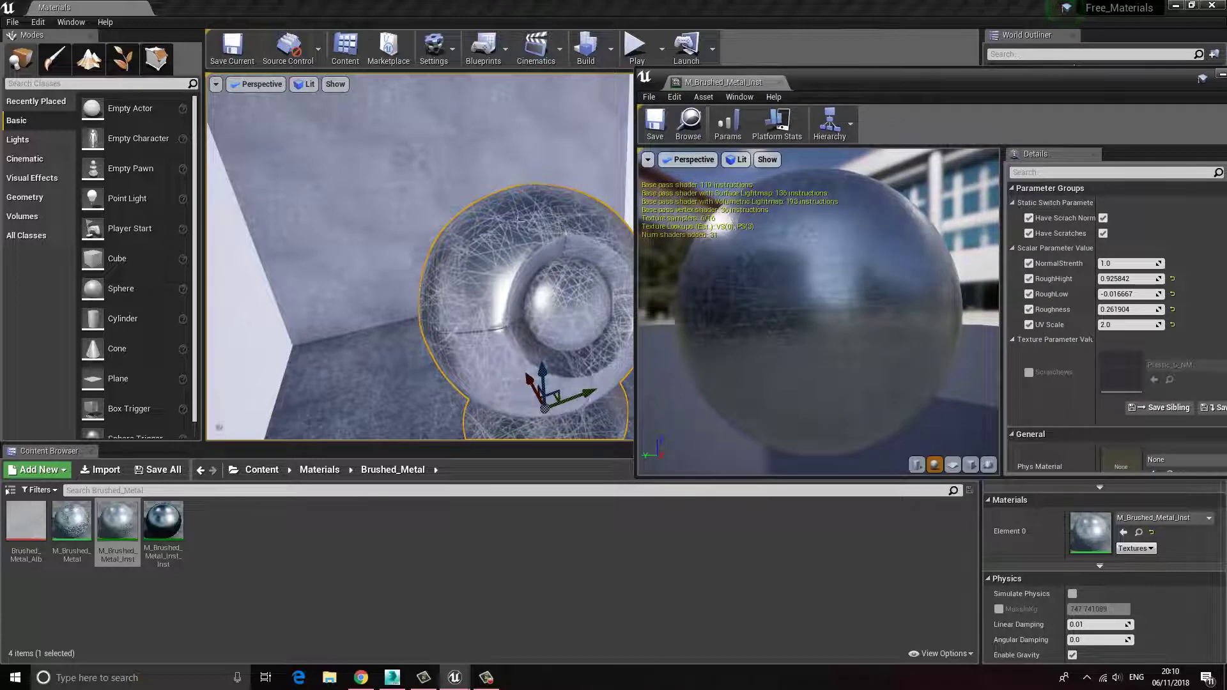
left_click(1030, 233)
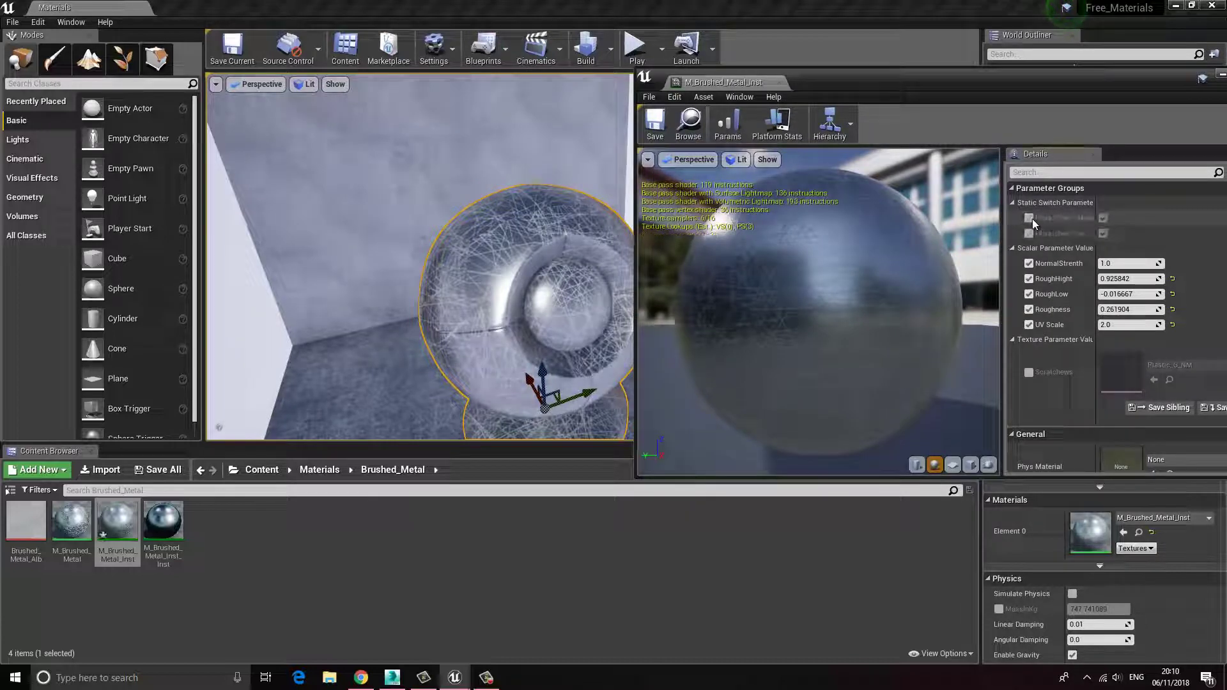
left_click(1030, 219)
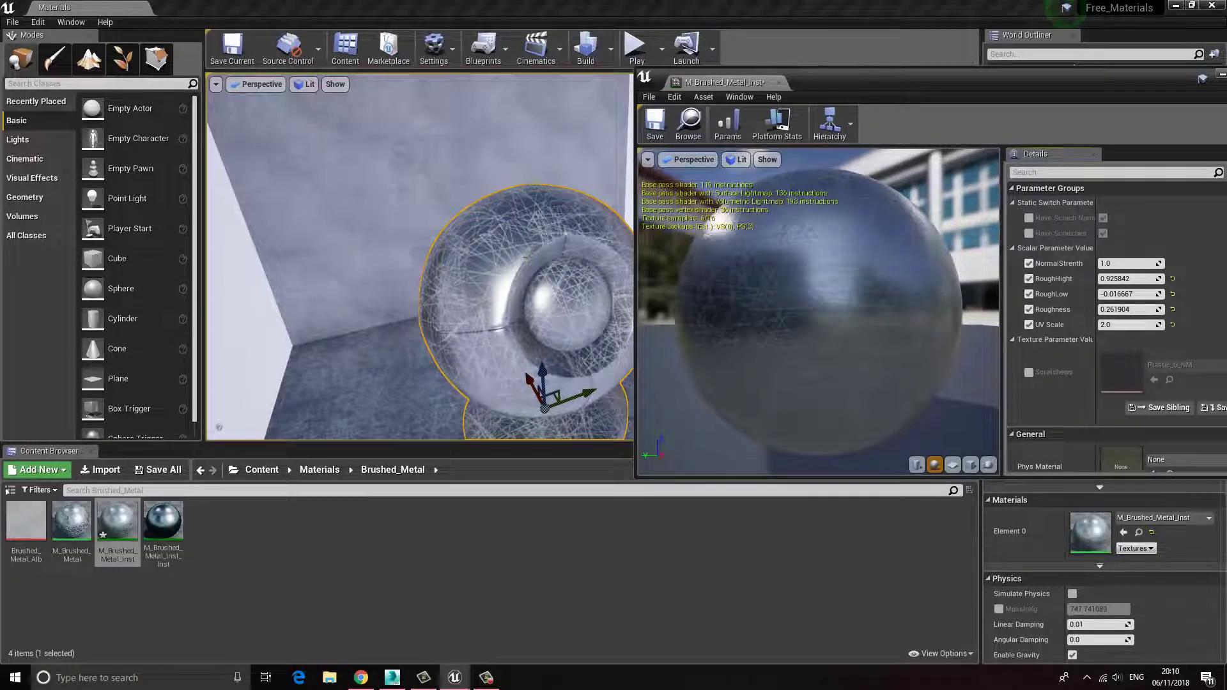
right_click_drag(503, 271, 508, 264)
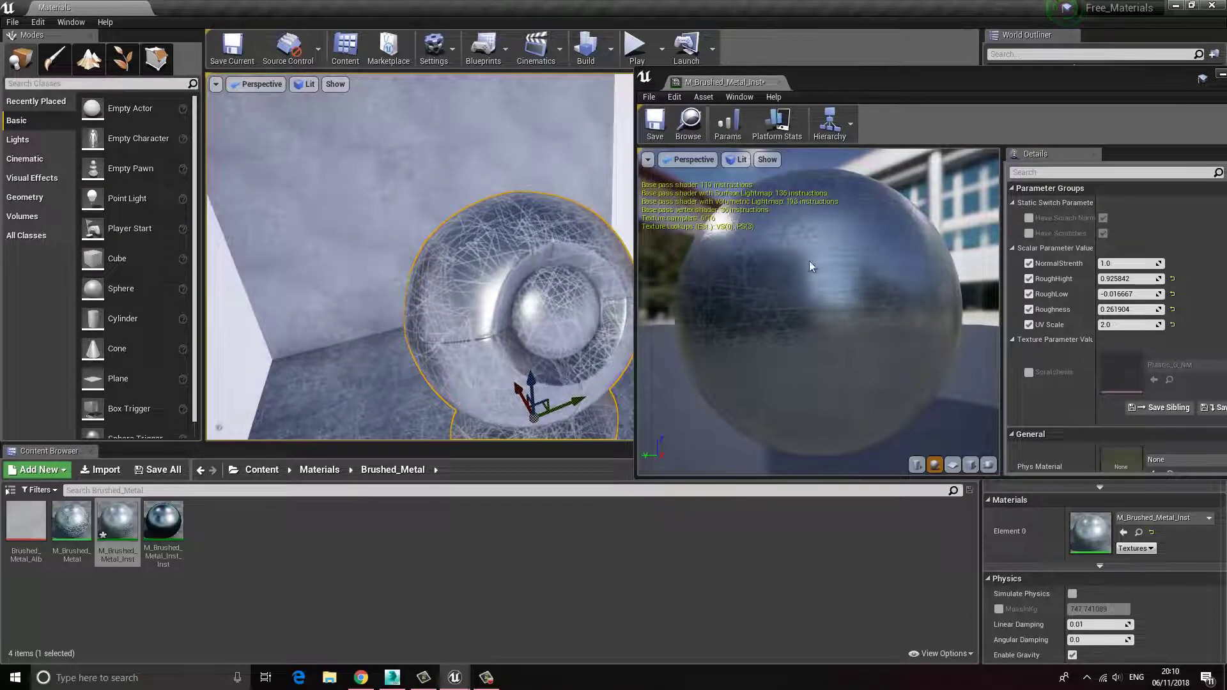
- Re-enable the Have Scratches and Have Scrach Norm parameter overrides
mouse_move(810, 260)
left_mouse_down()
mouse_move(796, 312)
mouse_move(829, 266)
left_mouse_up()
left_click_drag(1074, 79, 829, 82)
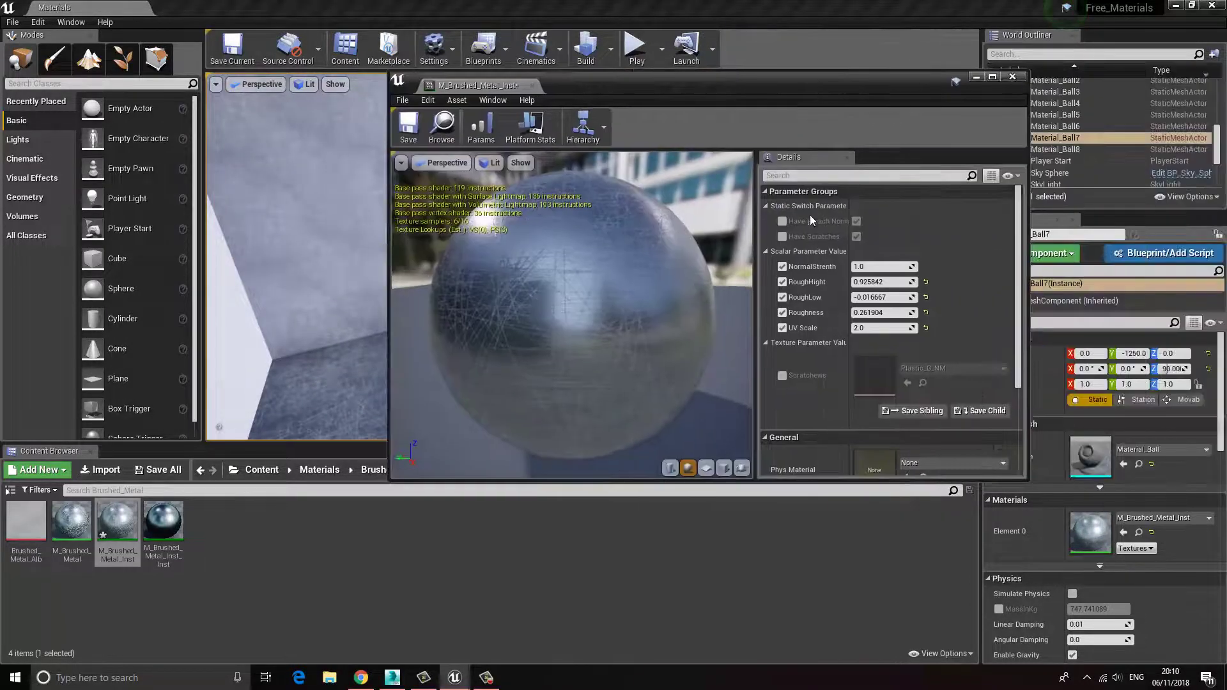
left_click(782, 236)
left_click(783, 221)
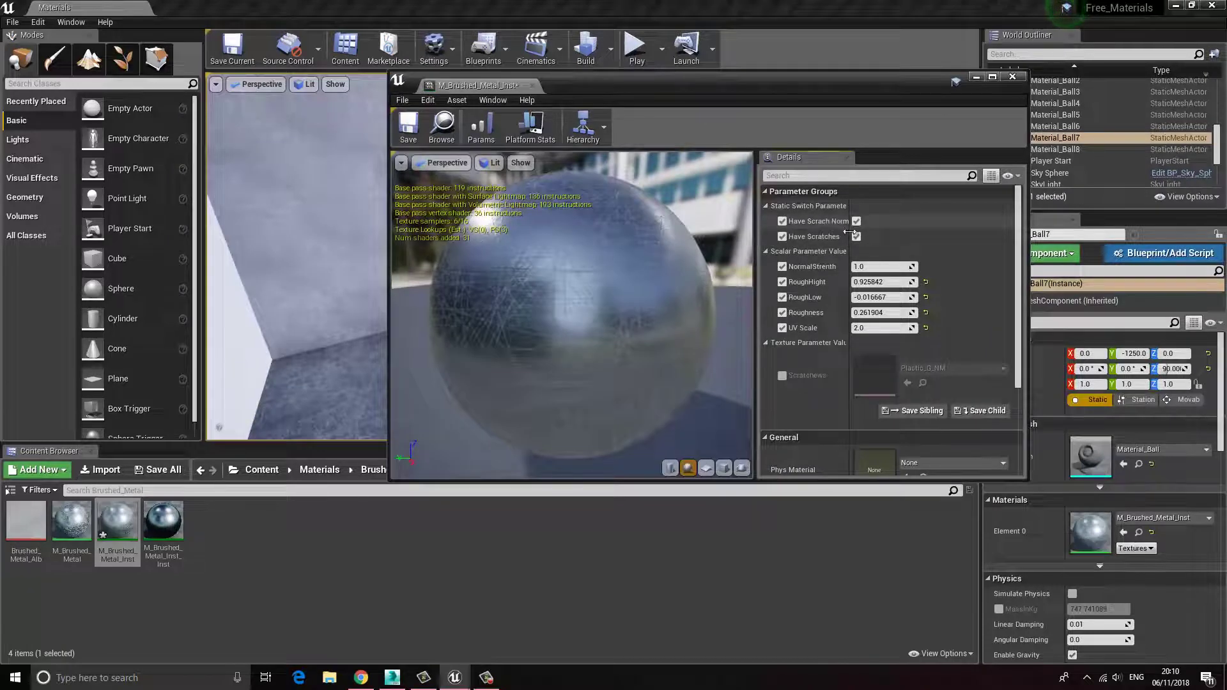
- Switch off Have Scratches and Have Scrach Norm in the brushed metal instance and view the ball without scratches
left_click(857, 237)
left_click(857, 222)
left_click_drag(711, 86, 1063, 86)
right_click_drag(480, 325, 545, 356)
left_click_drag(1059, 80, 667, 78)
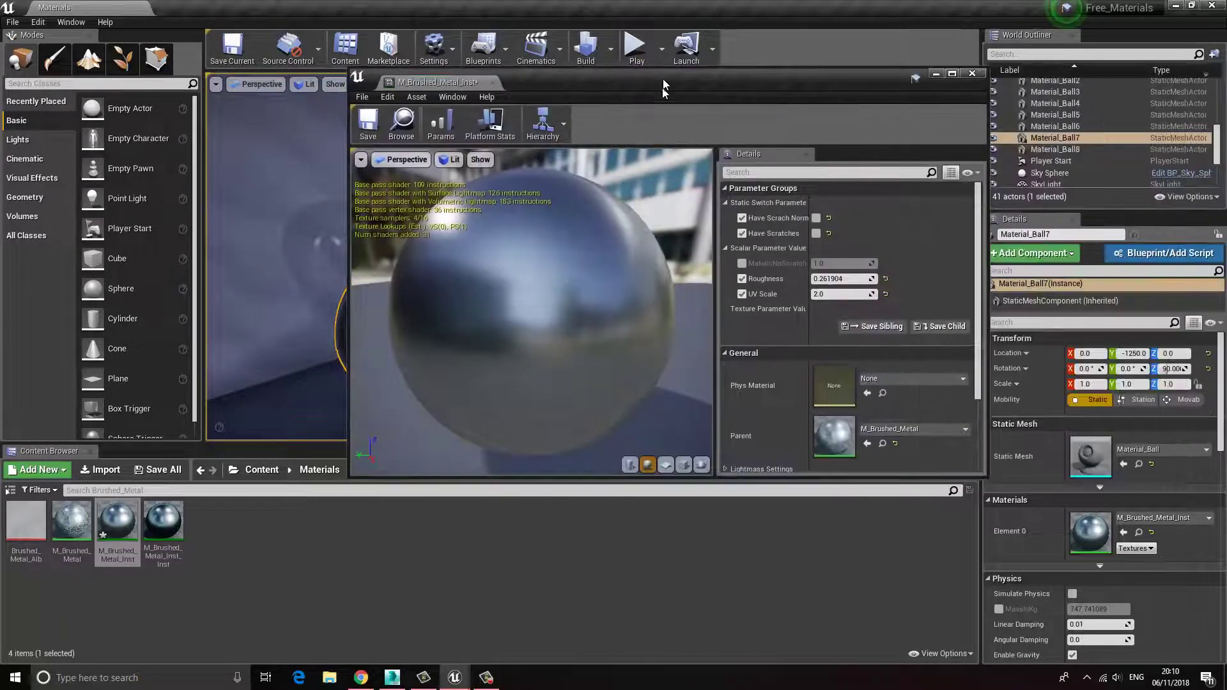
- Switch Have Scratches and Have Scrach Norm back on in the brushed metal instance
left_click(817, 233)
left_click(816, 218)
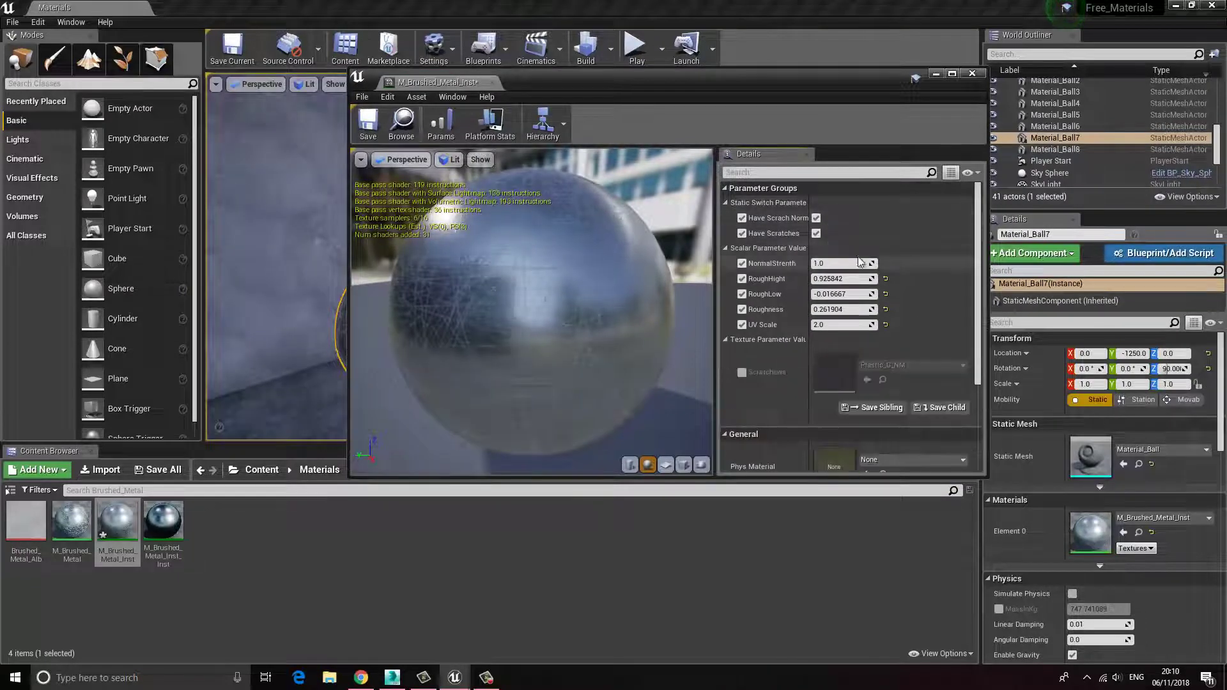
left_click_drag(631, 72, 851, 72)
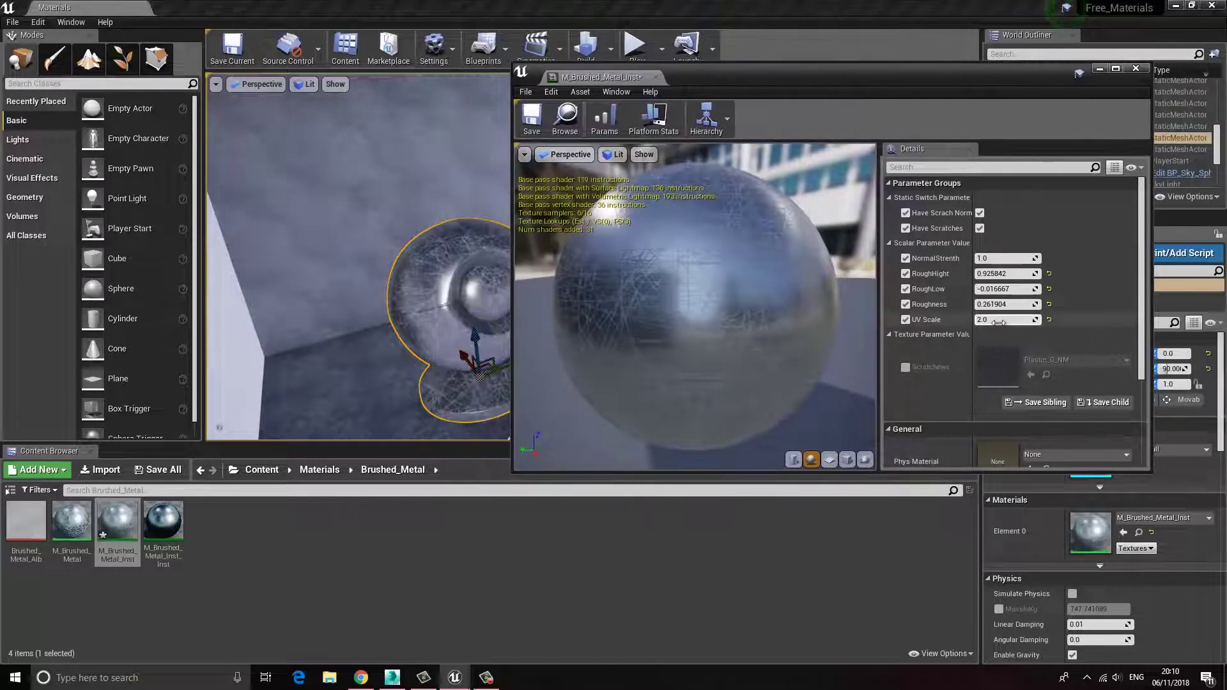
- Try UV Scale values of 1 and 3 on the brushed metal instance and compare the scratches on the ball
mouse_move(995, 319)
left_mouse_down()
mouse_move(1119, 329)
mouse_move(978, 318)
left_mouse_up()
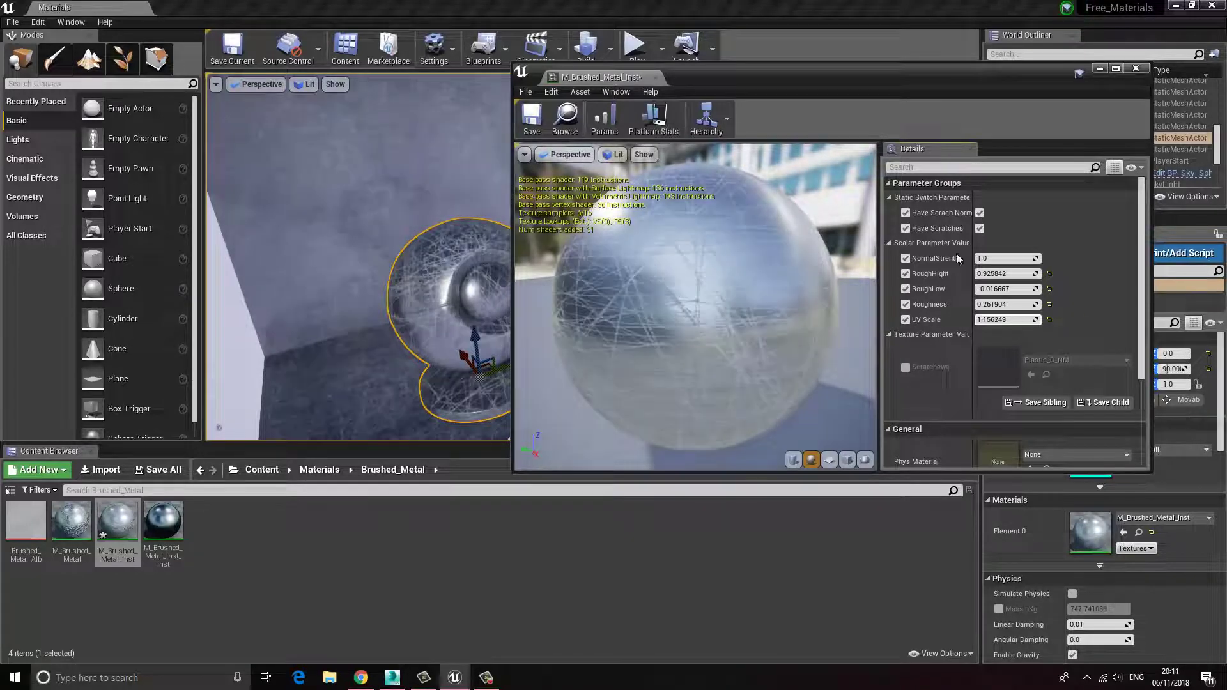
left_click(1019, 319)
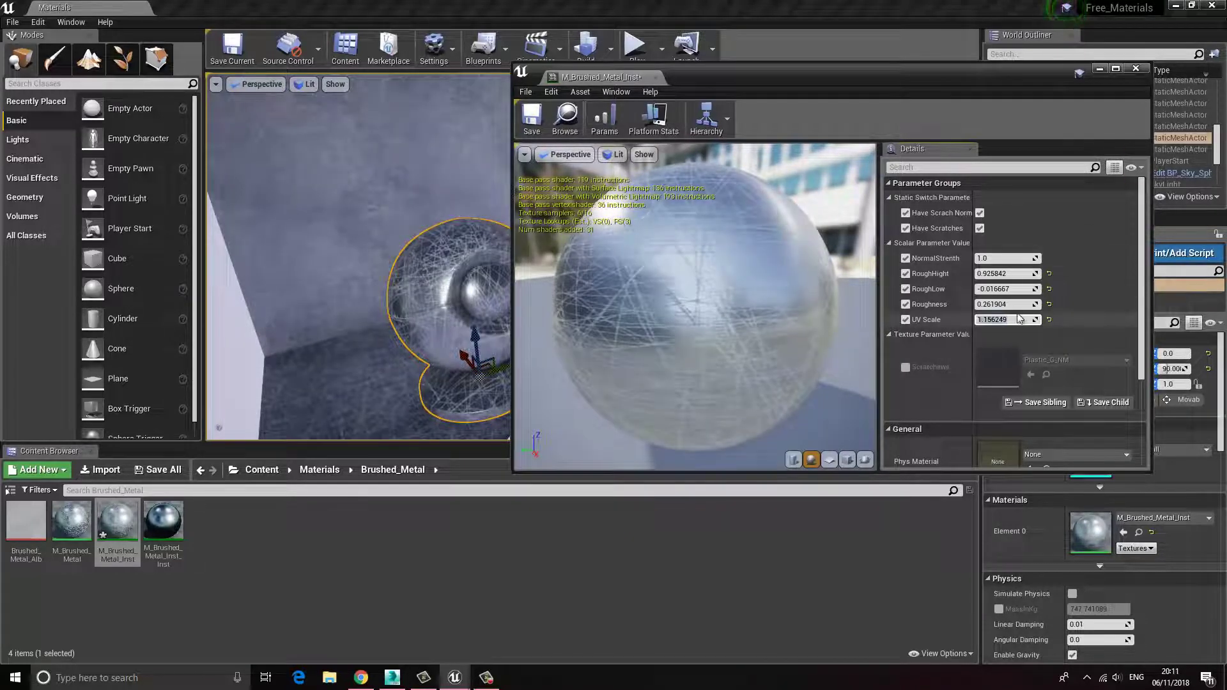
type("1")
key("Return")
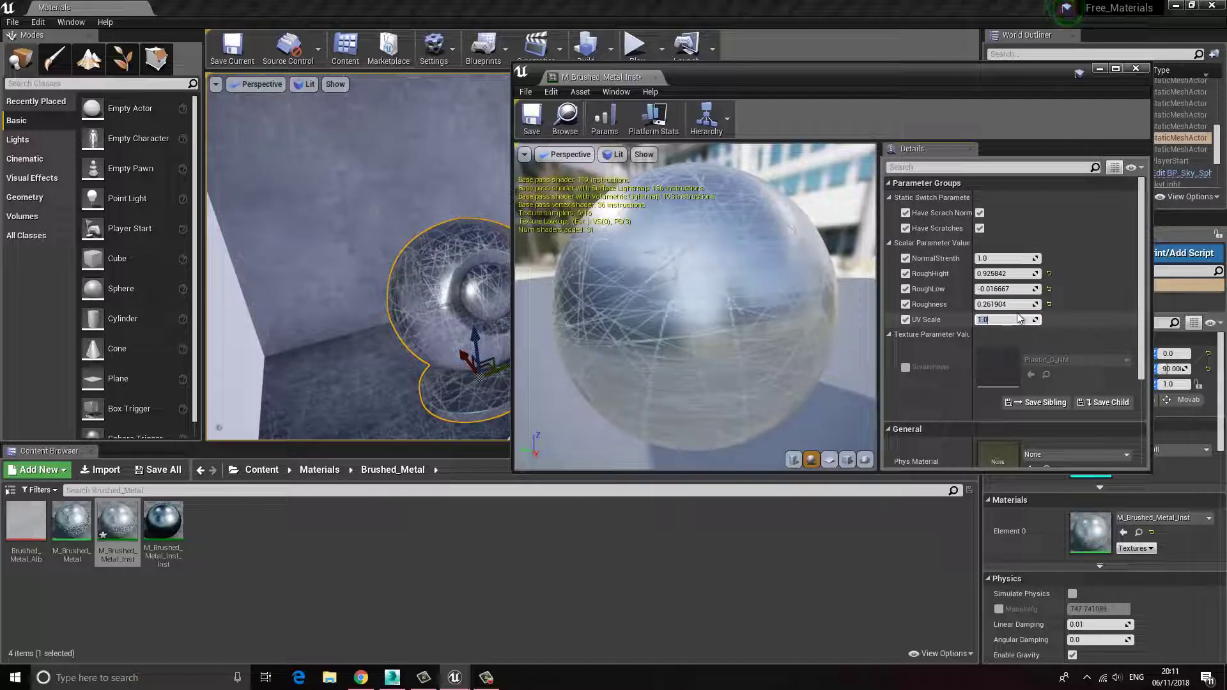
type("3")
key("Return")
type("1")
key("Return")
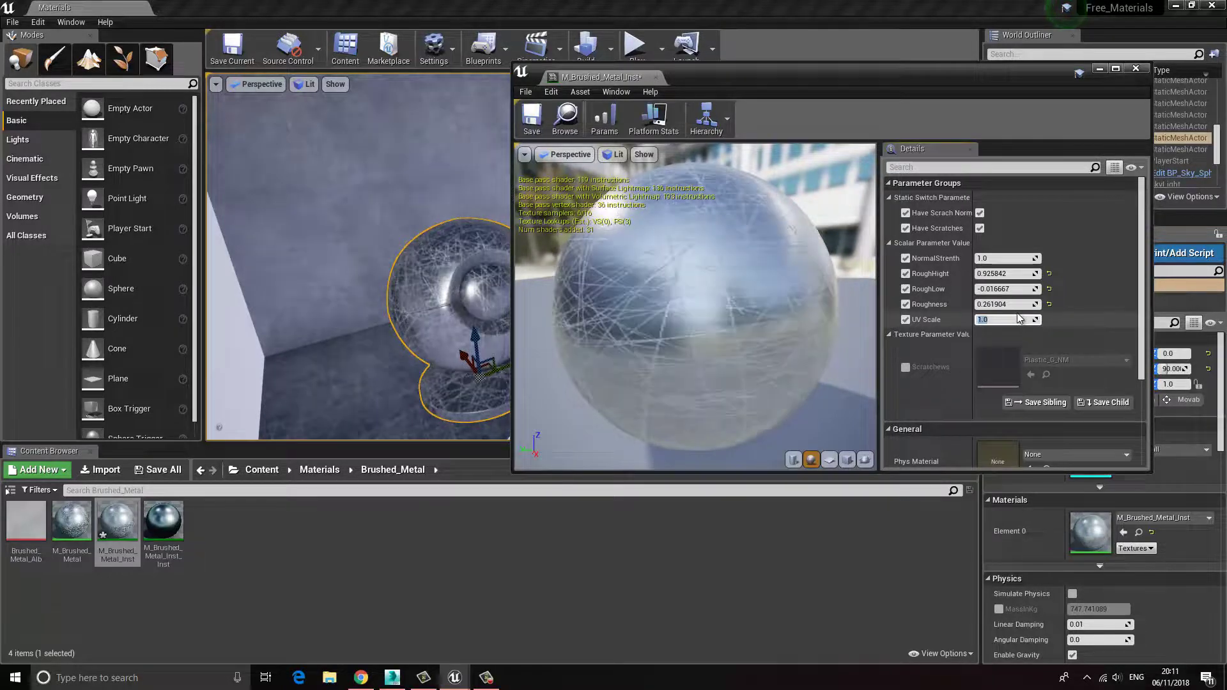
type("3")
key("Return")
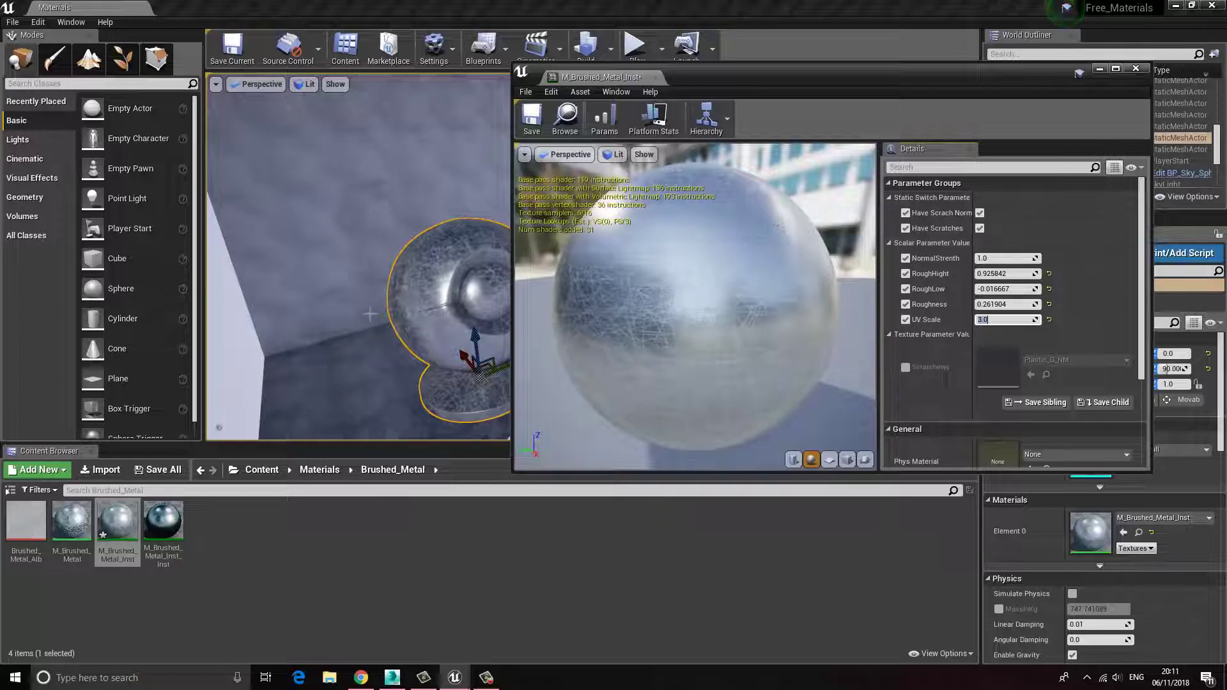
mouse_move(363, 307)
right_mouse_down()
mouse_move(348, 300)
mouse_move(366, 291)
mouse_move(356, 304)
right_mouse_up()
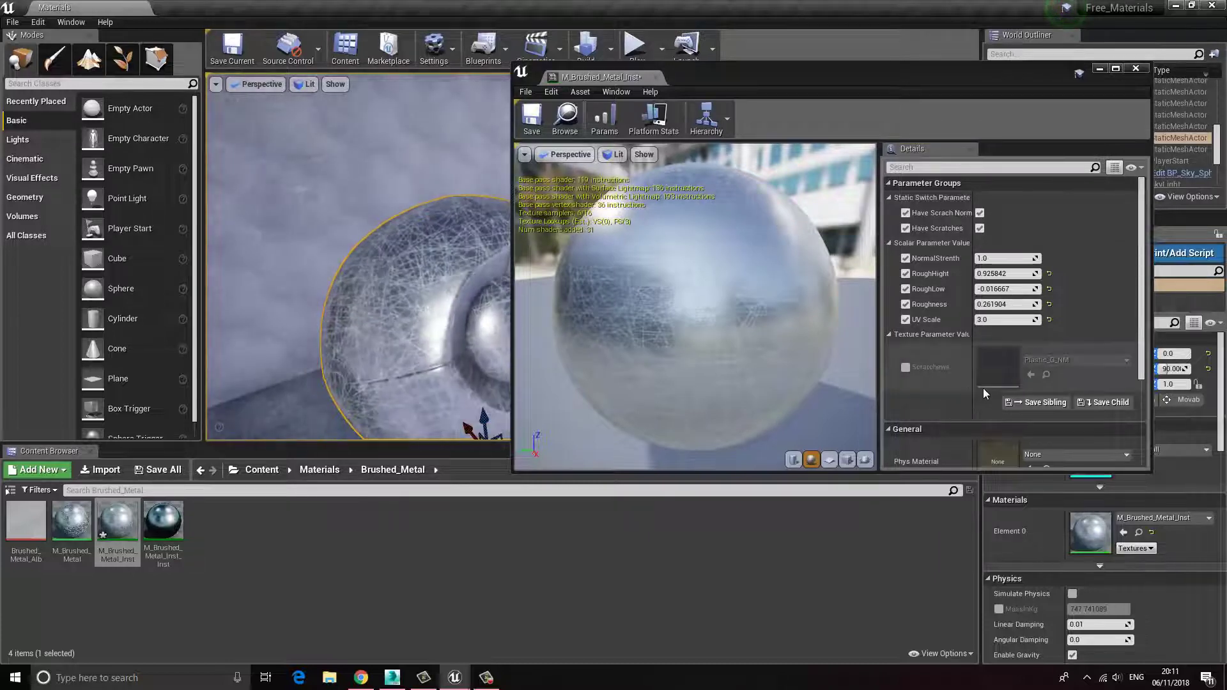
- Set the brushed metal instance's UV Scale to 1.5, then save and close the instance
left_click(1007, 321)
type("1.")
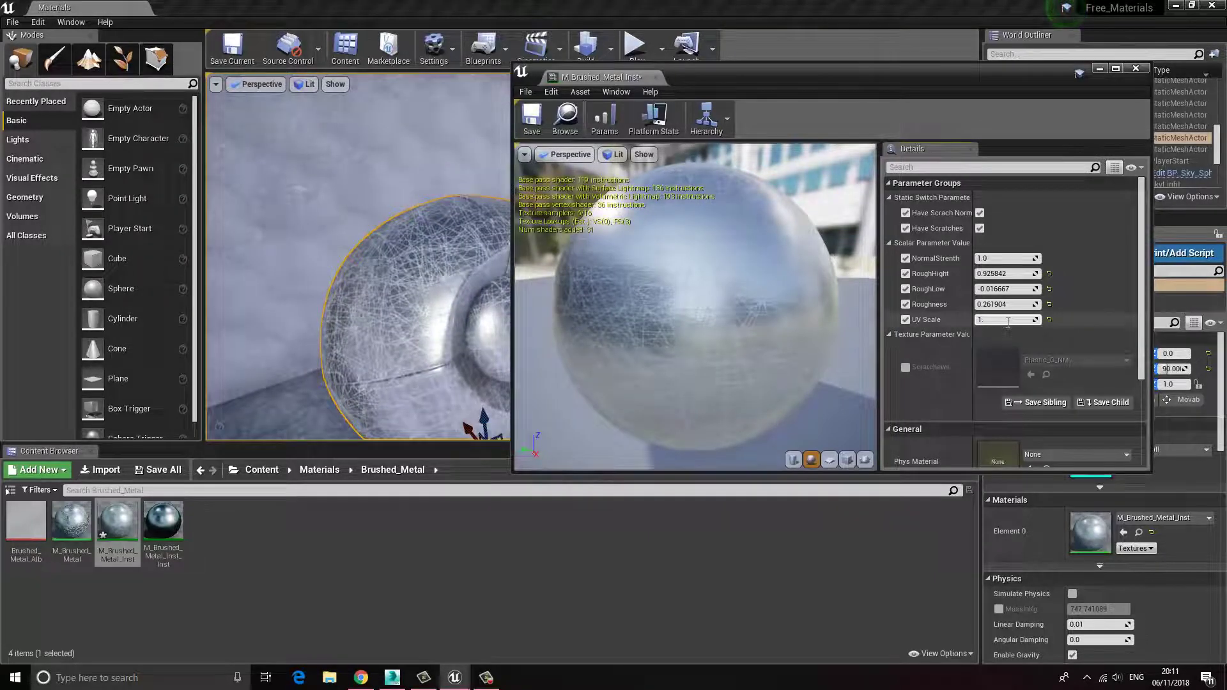
type("5")
key("Return")
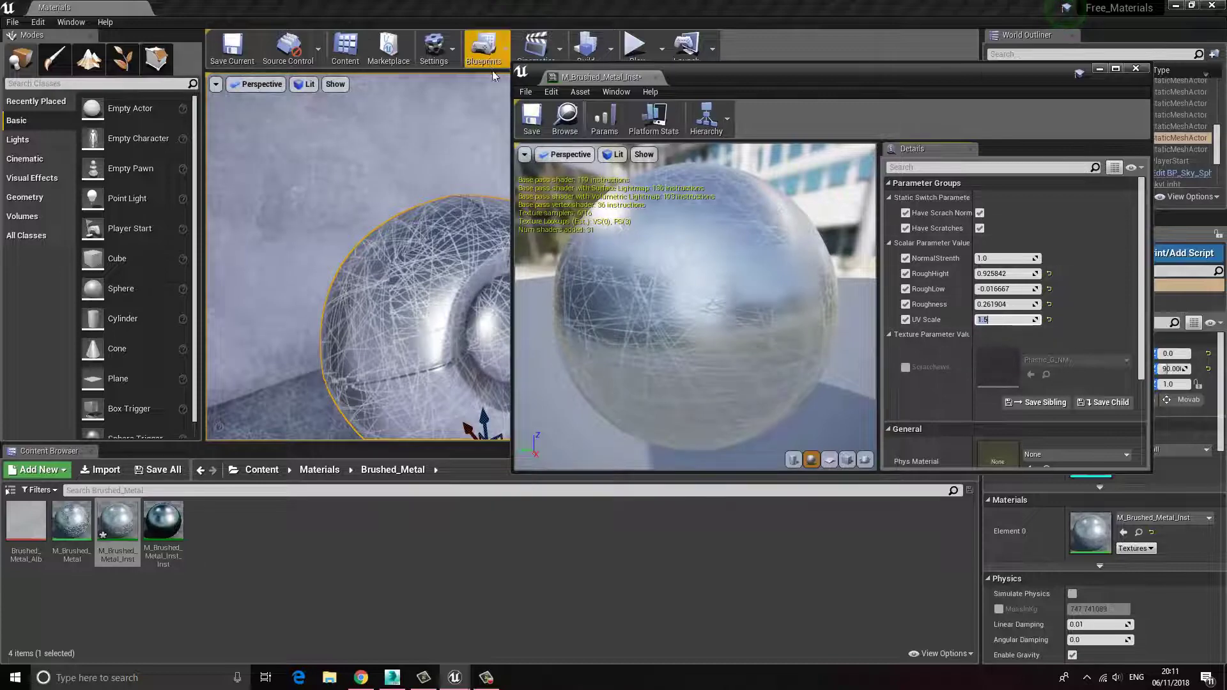
left_click(532, 121)
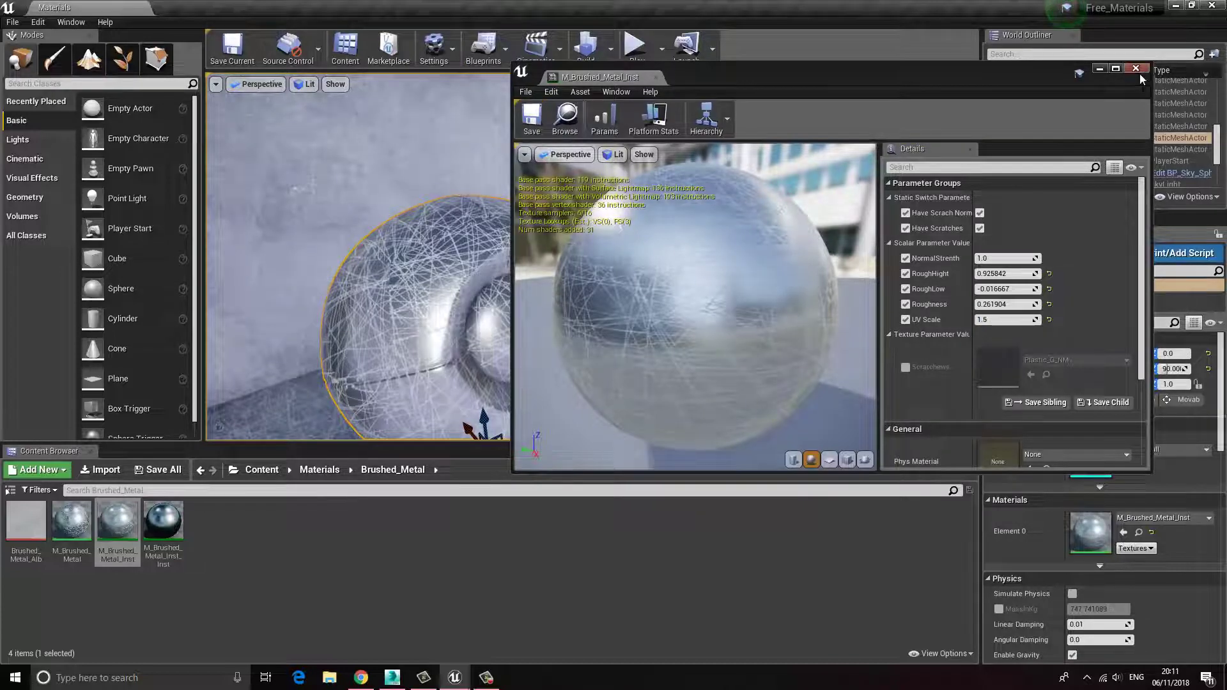
left_click(1136, 68)
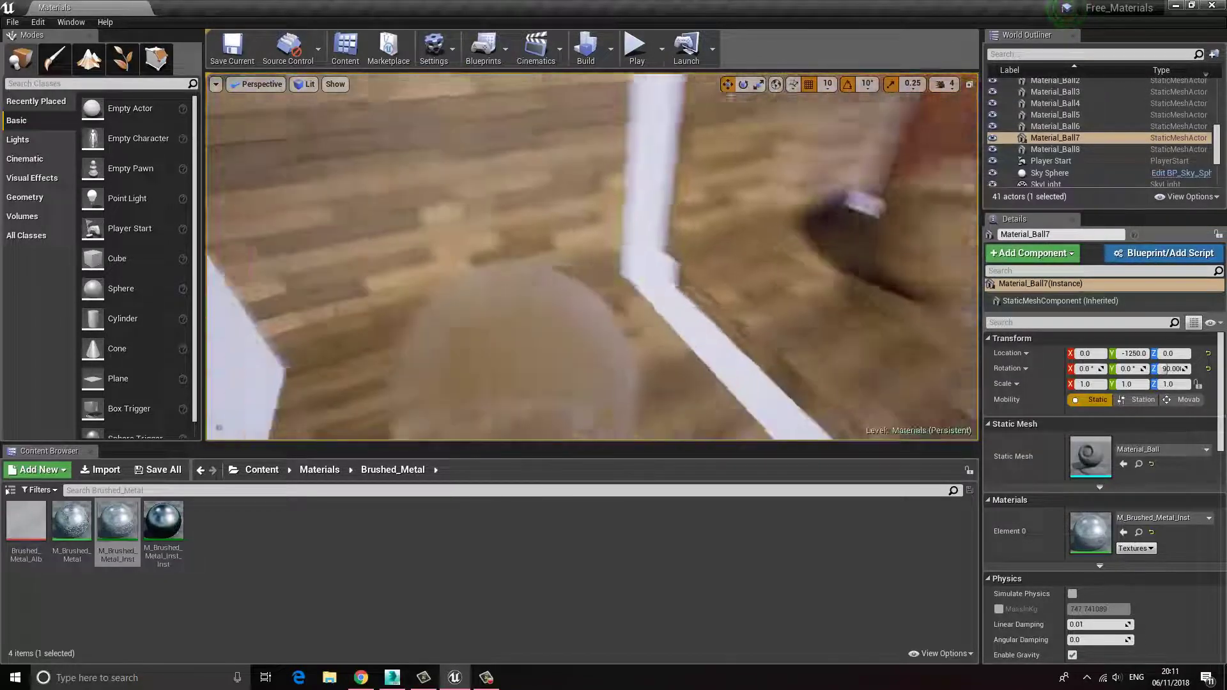
- Open M_Glass_Frosted_Inst, the material of the frosted glass ball
mouse_move(699, 188)
right_mouse_down()
mouse_move(675, 195)
mouse_move(697, 187)
right_mouse_up()
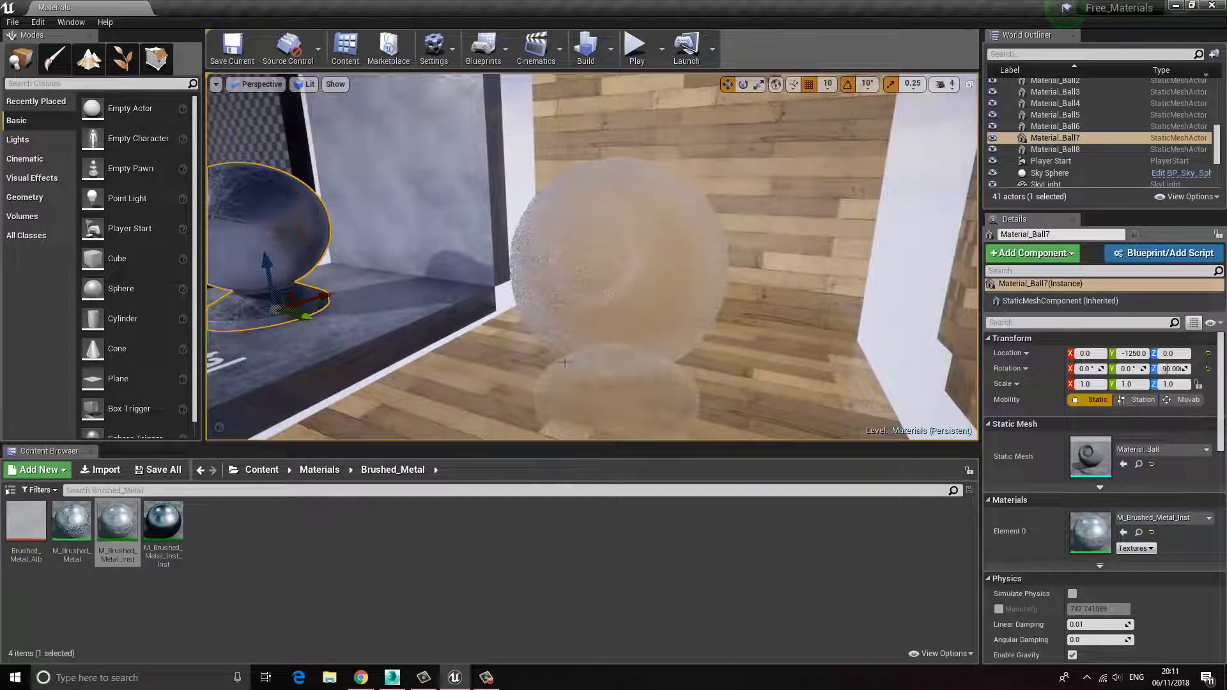
left_click(618, 311)
left_click(1139, 533)
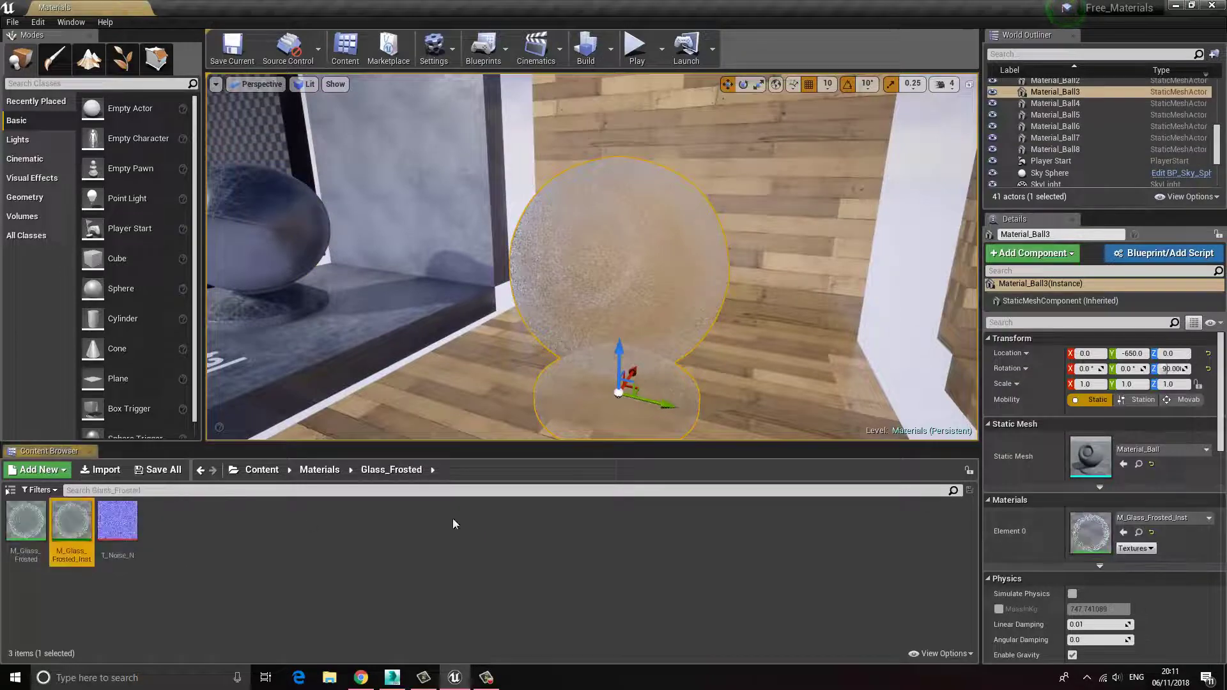
double_click(87, 535)
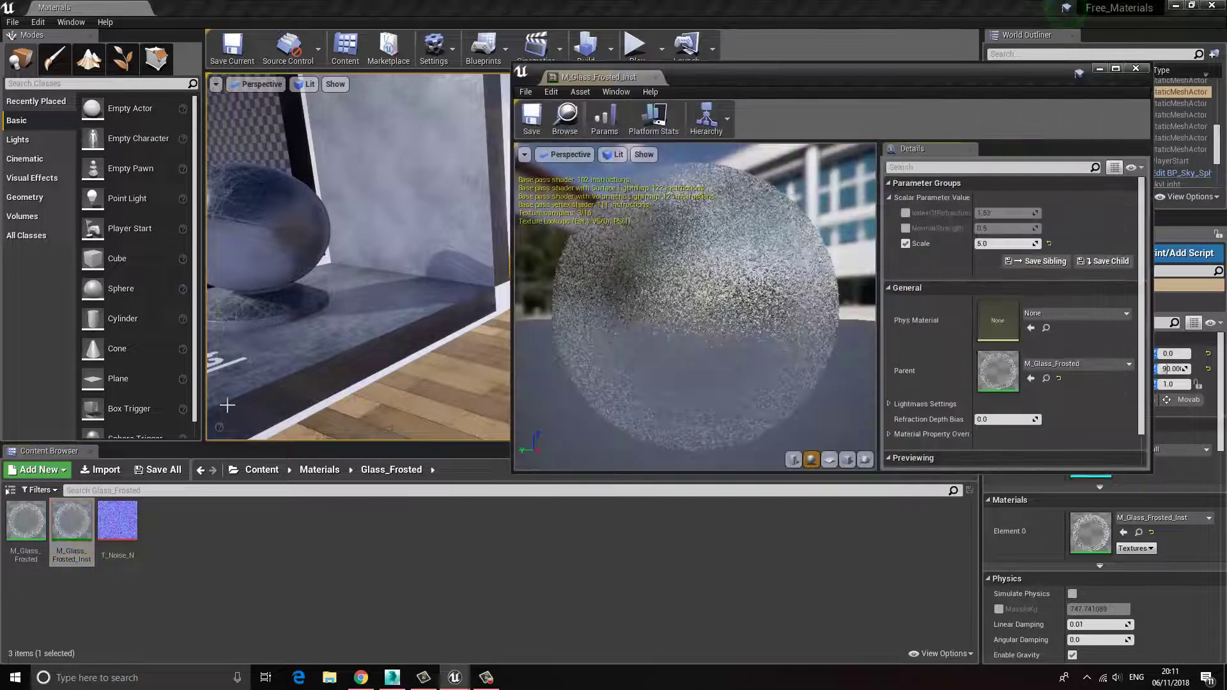
- Set the frosted glass instance's Scale to 1 and inspect the glass ball up close
left_click_drag(731, 89, 928, 116)
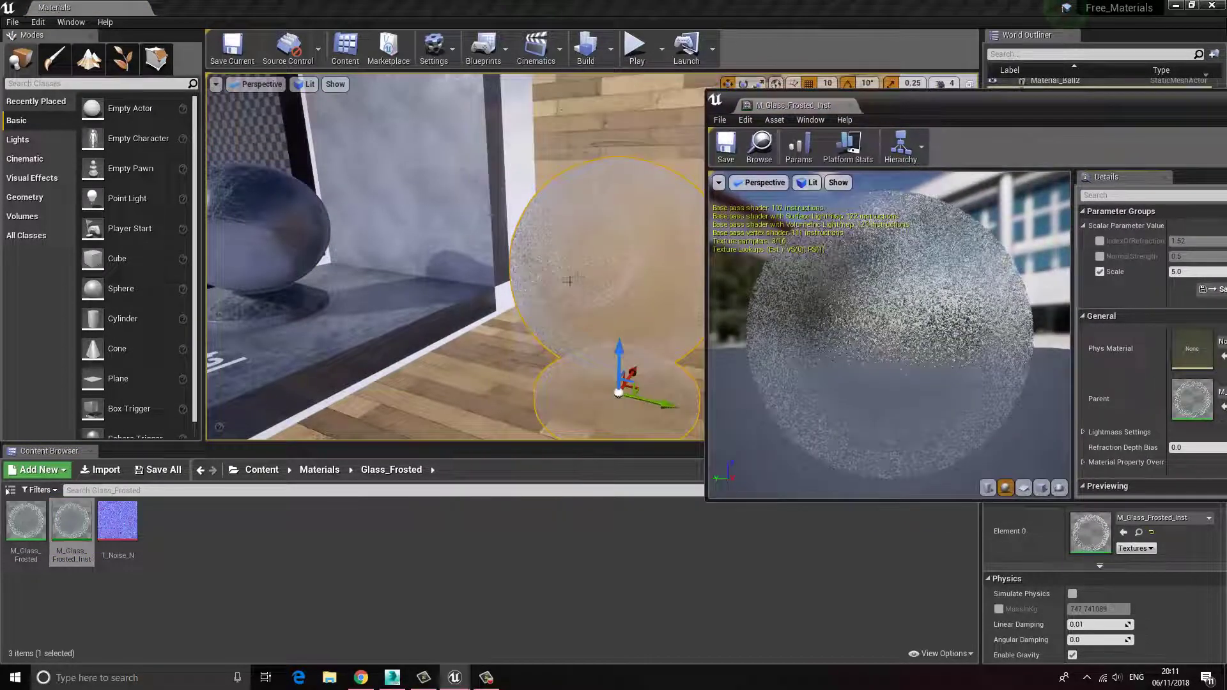
right_click_drag(571, 280, 573, 283)
left_click_drag(1049, 112, 963, 101)
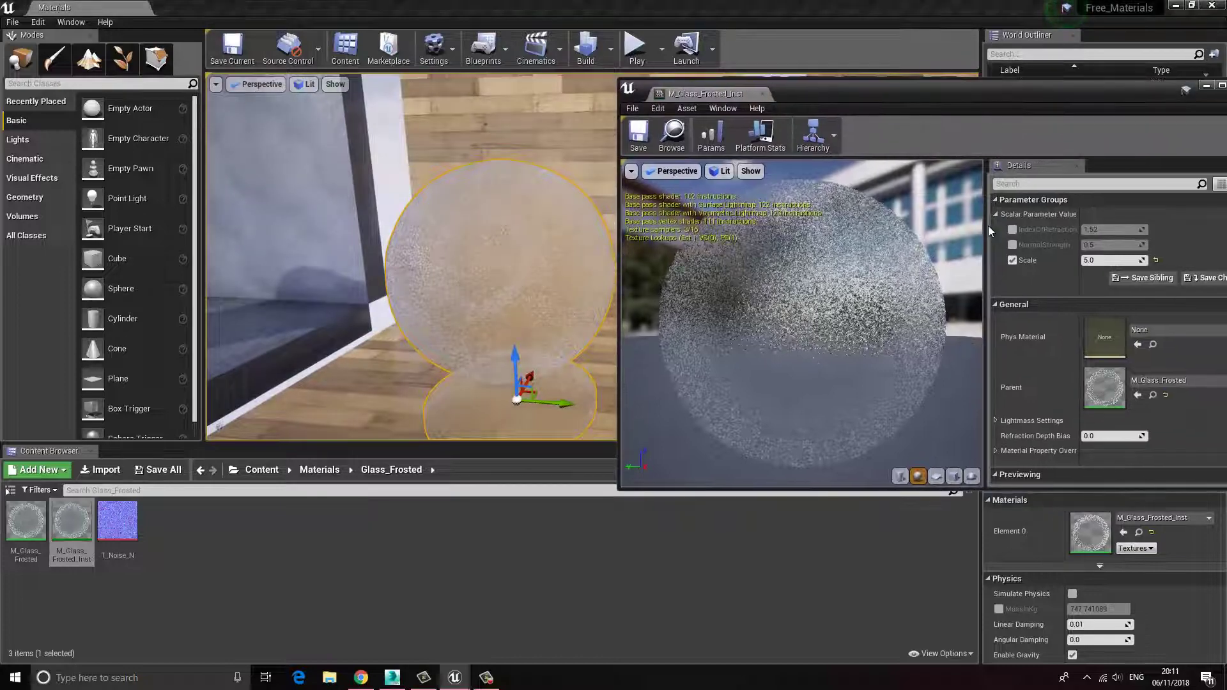
mouse_move(1091, 261)
left_mouse_down()
mouse_move(1067, 267)
mouse_move(1104, 262)
left_mouse_up()
type("1")
key("Return")
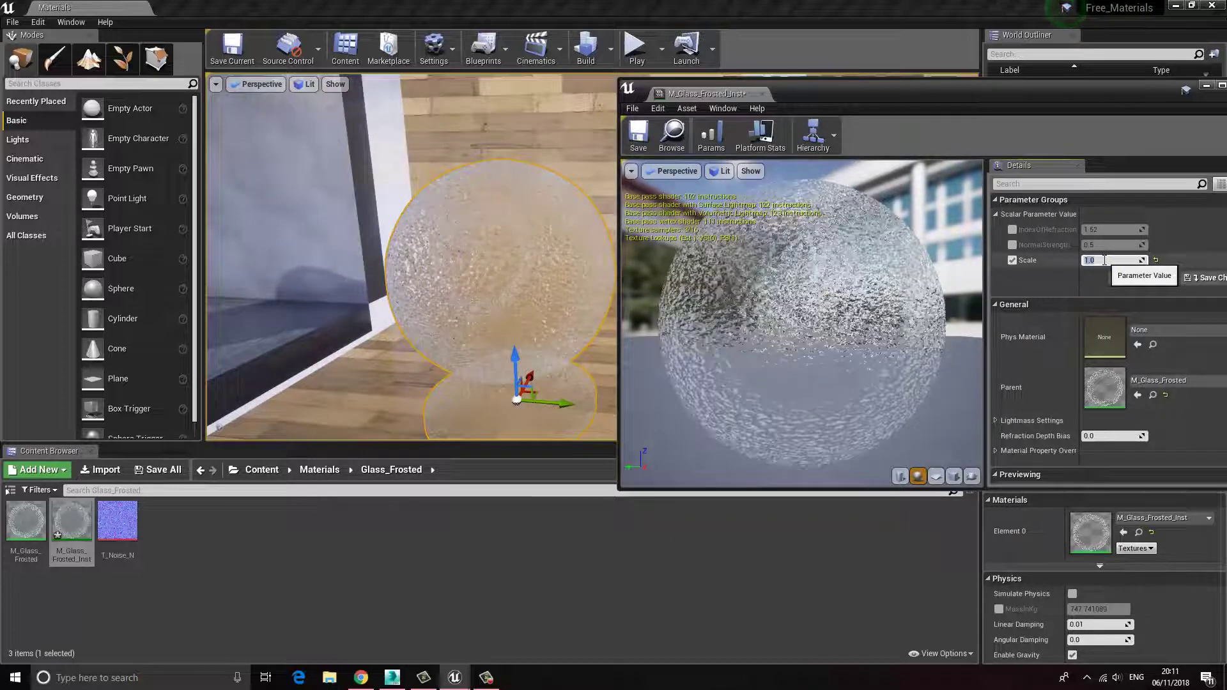
right_click_drag(506, 253, 439, 232)
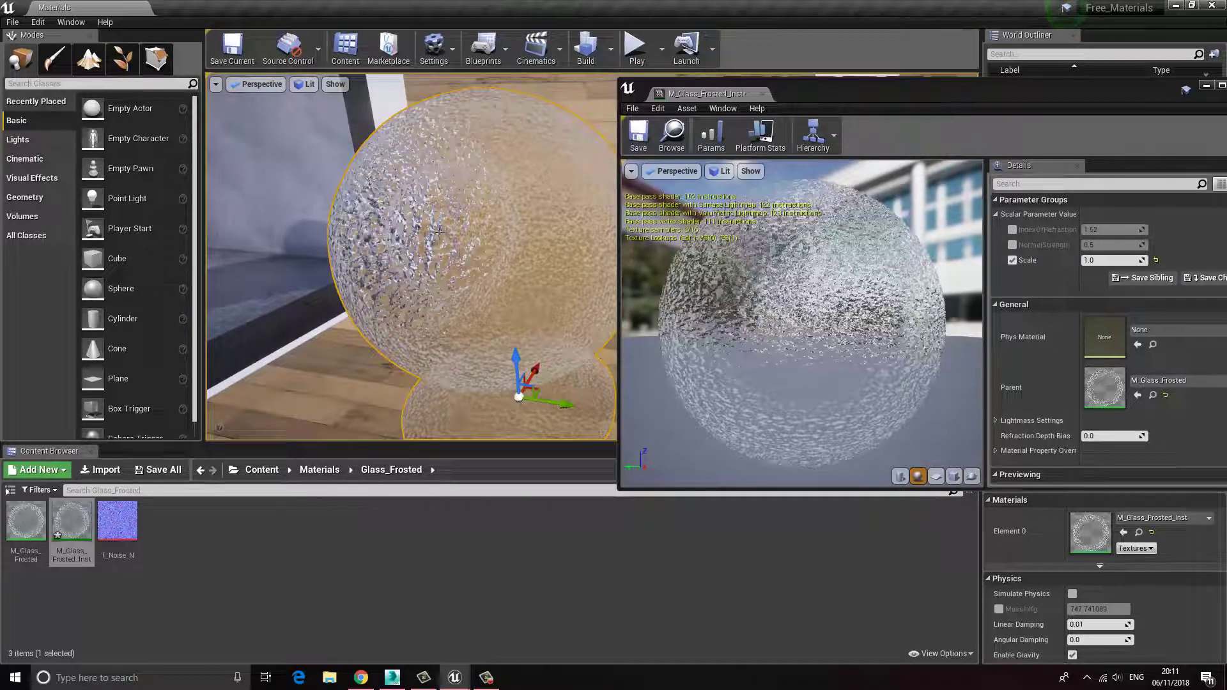
- Close the frosted glass instance and open M_Wood_Floor_Inst, the material of the wooden ball, keeping the ball in view
left_click_drag(1029, 98, 816, 93)
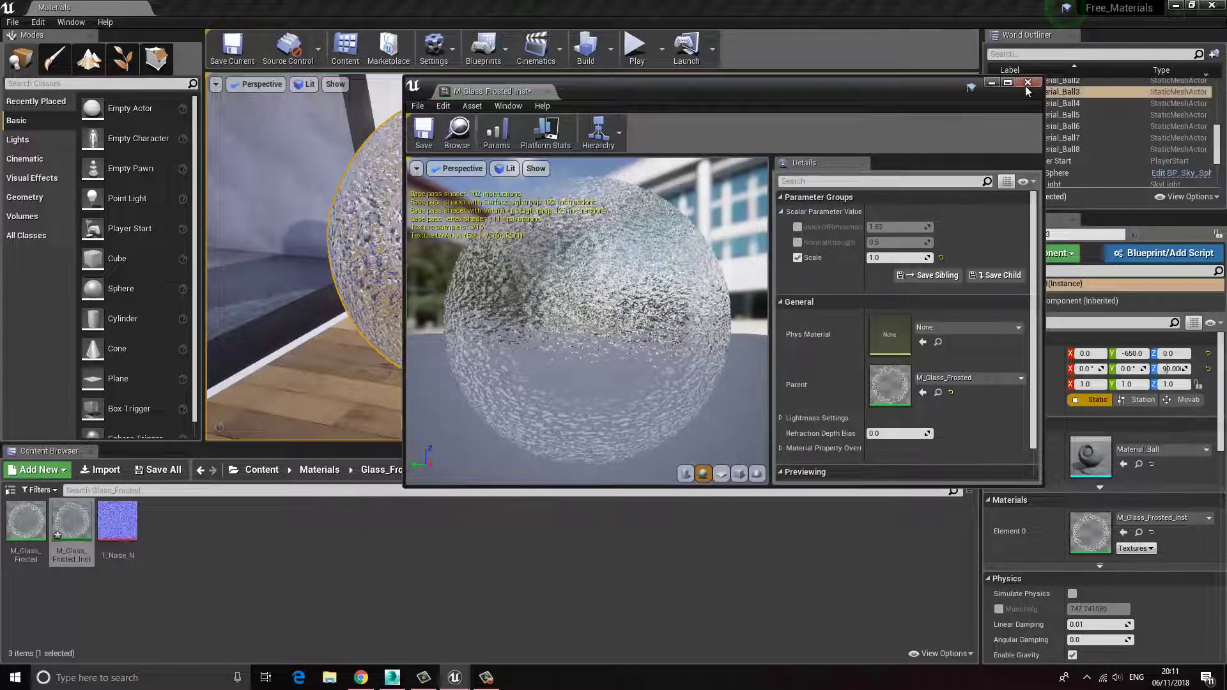
left_click(1027, 84)
mouse_move(569, 219)
right_mouse_down()
mouse_move(578, 227)
mouse_move(570, 218)
right_mouse_up()
key("d")
key("s")
left_click(582, 192)
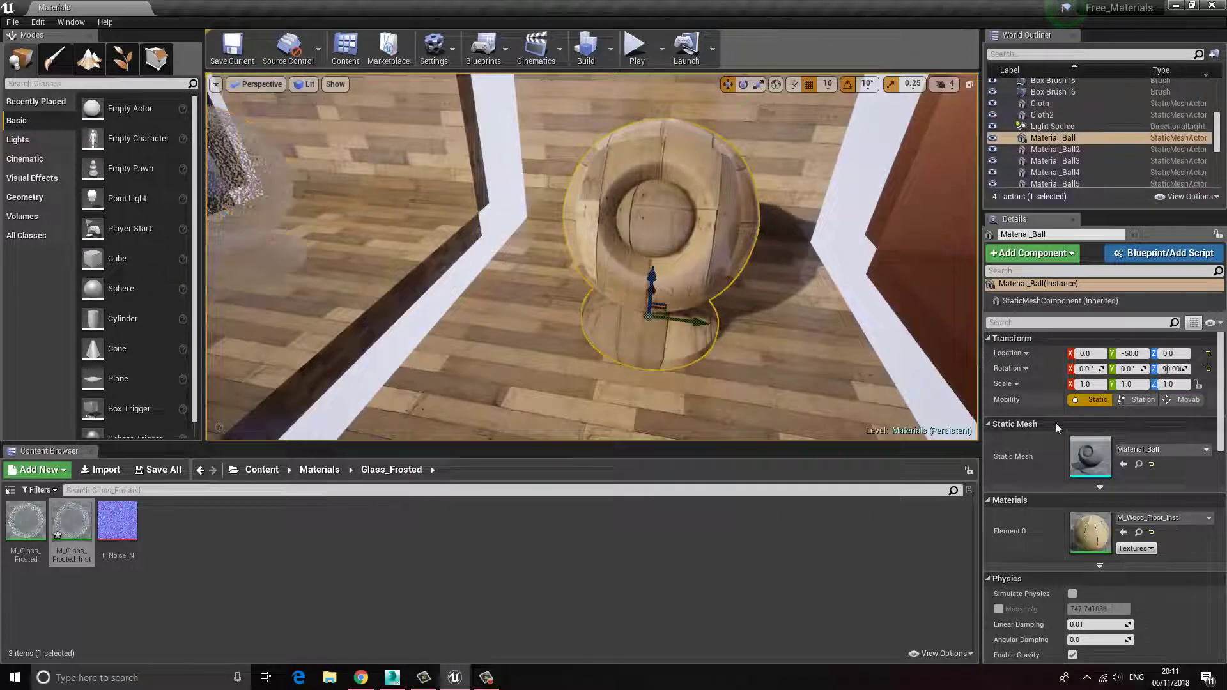
left_click(1103, 533)
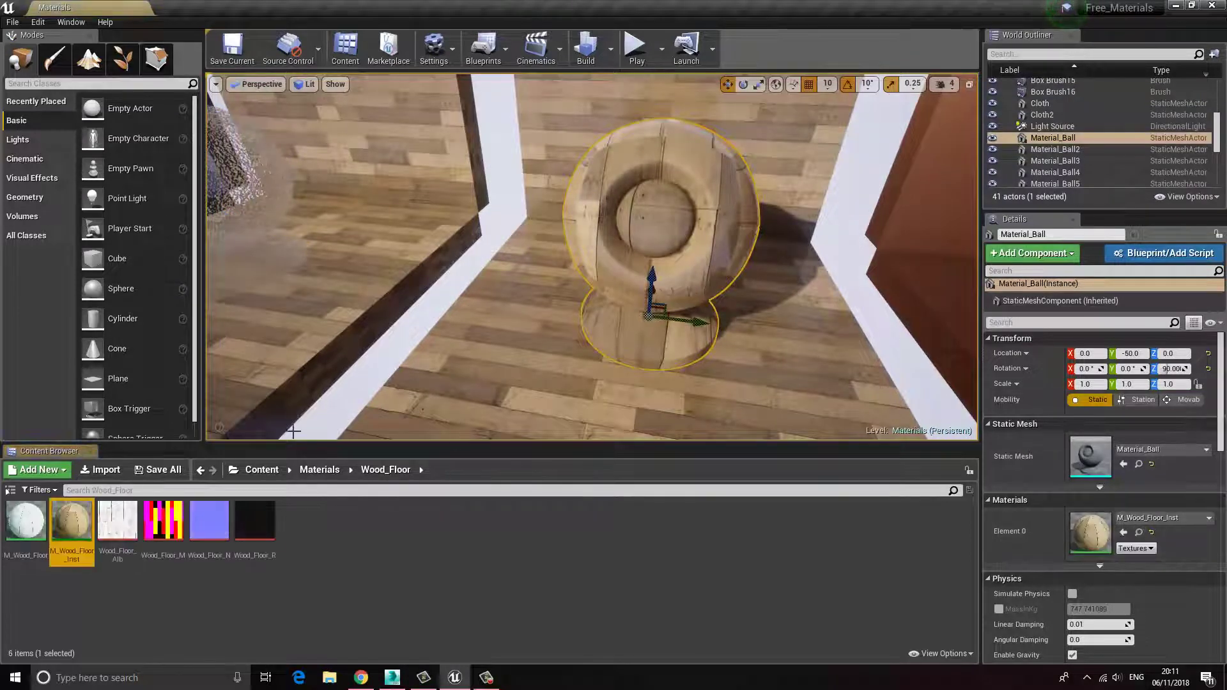
double_click(66, 533)
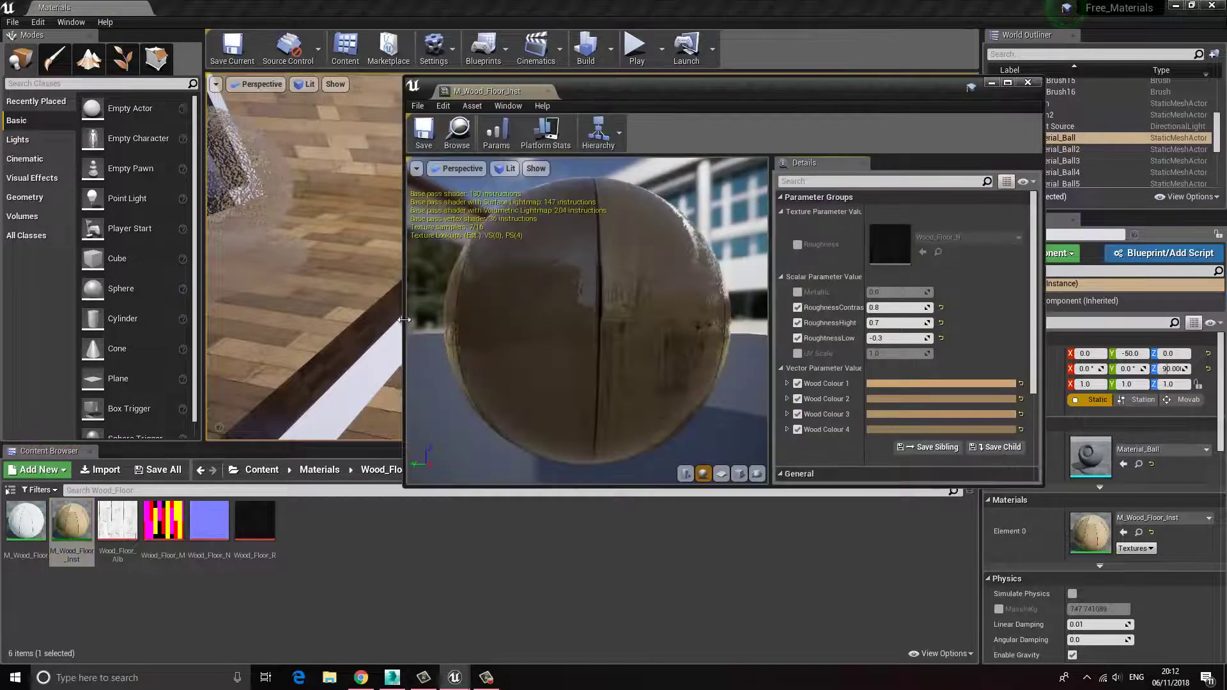
left_click_drag(727, 96, 882, 159)
key("f")
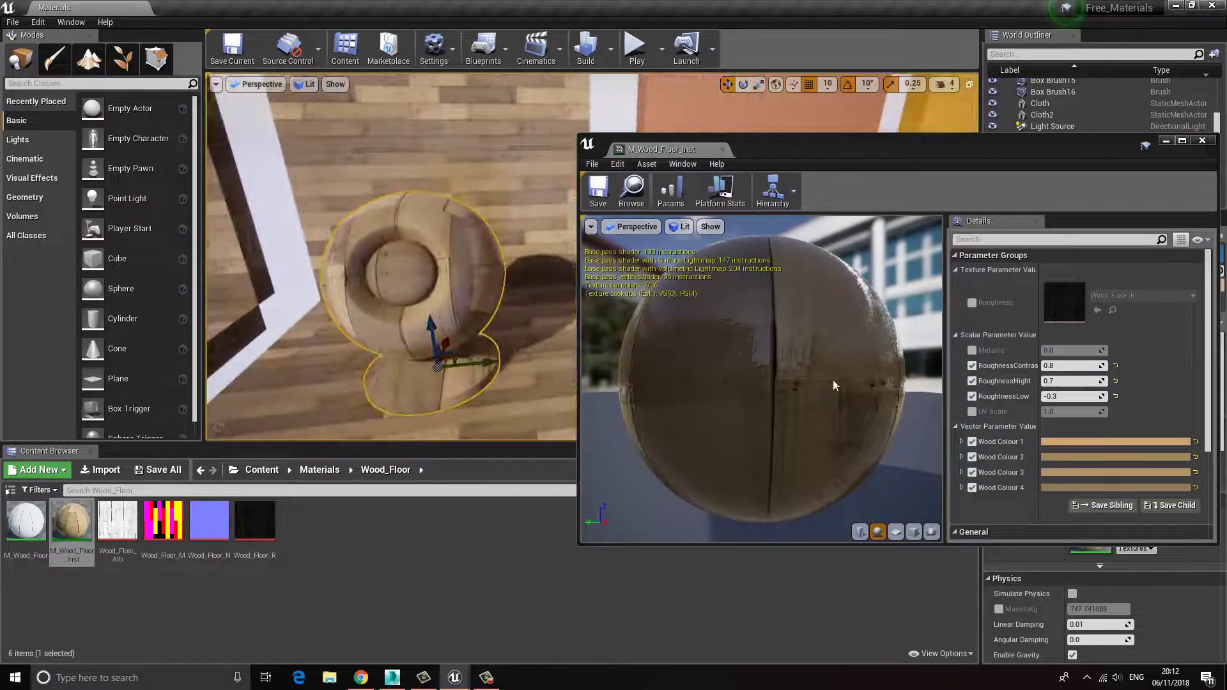
- Change Wood Colour 1 to purple and Wood Colour 2 to bright pink in the wood floor instance
left_click(1091, 442)
left_click(872, 382)
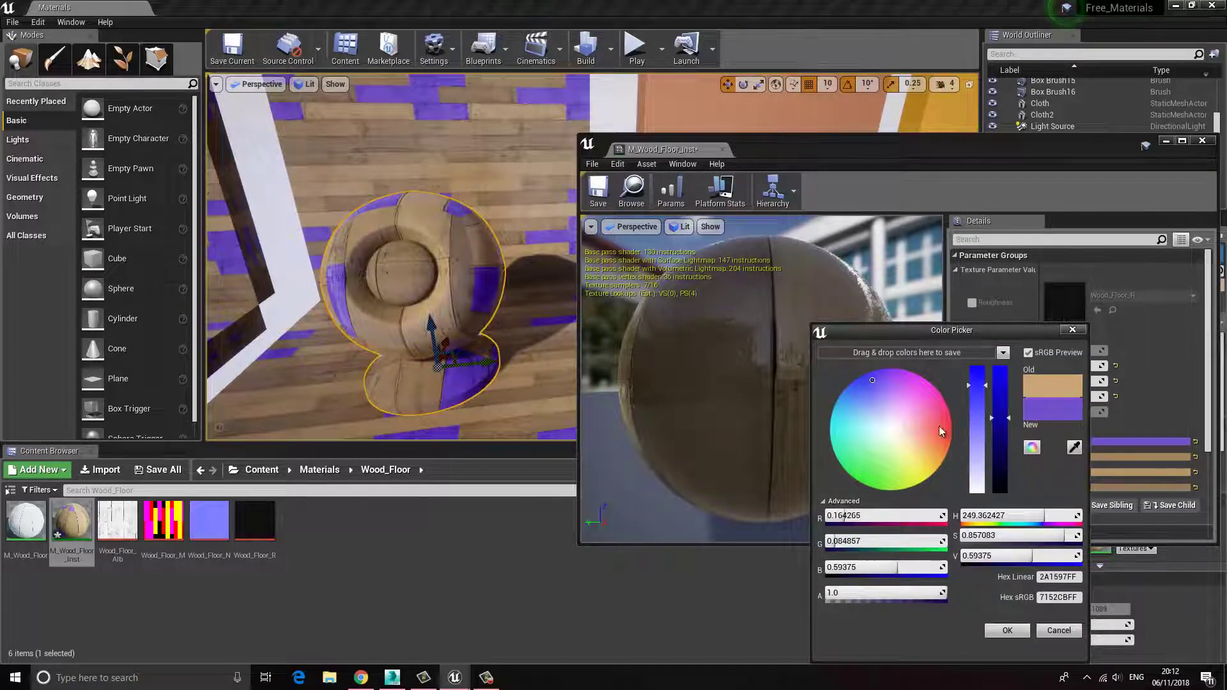
left_click(1019, 628)
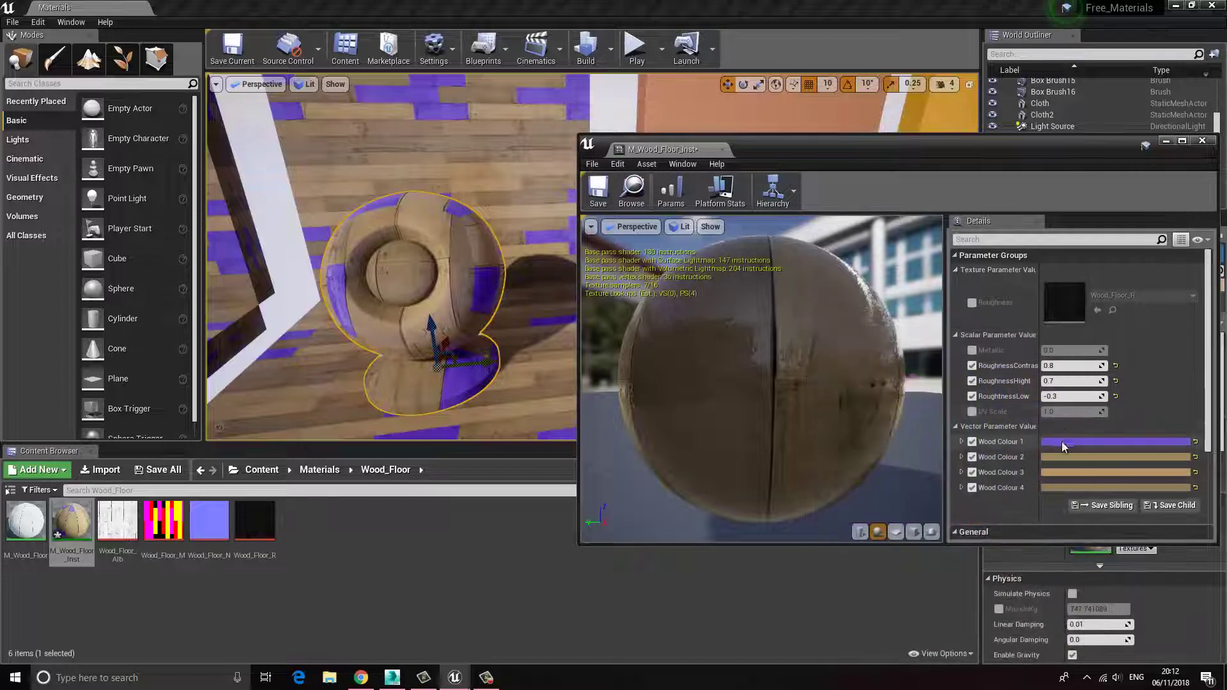
left_click(1059, 455)
left_click(911, 408)
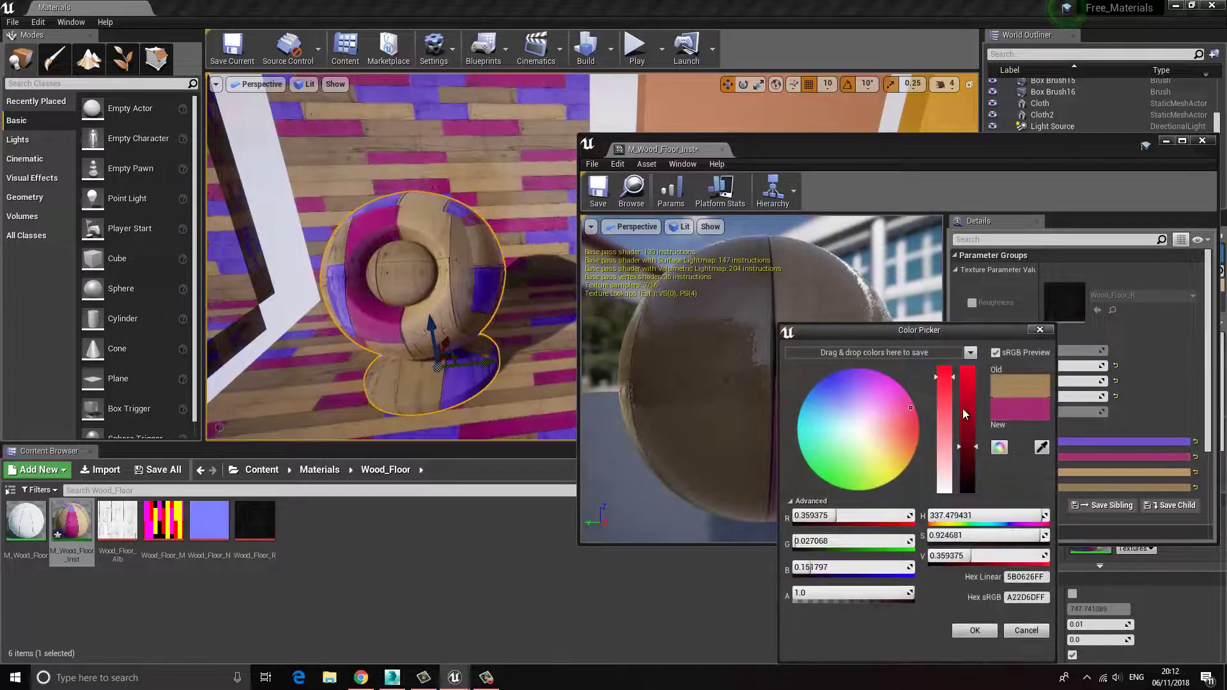
left_click_drag(964, 411, 970, 368)
left_click(974, 631)
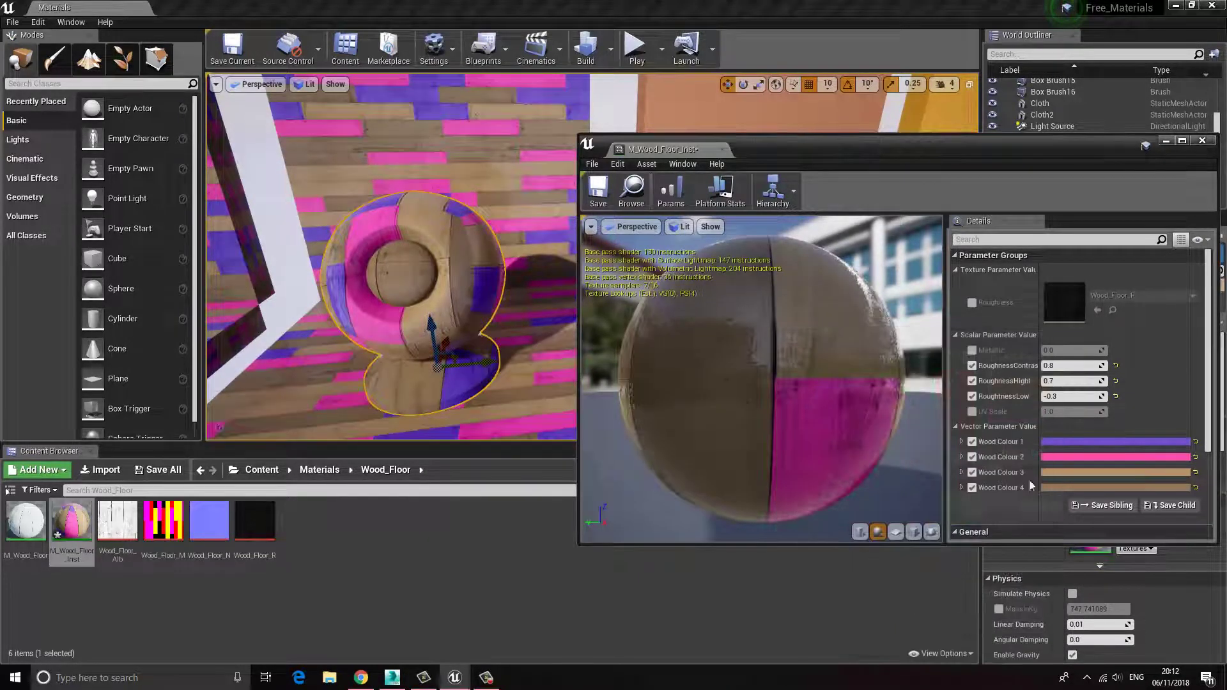
- Change Wood Colour 3 to green (sRGB 00B579) and Wood Colour 4 to bright yellow (sRGB F7DF00)
left_click(1061, 472)
left_click_drag(837, 381, 803, 470)
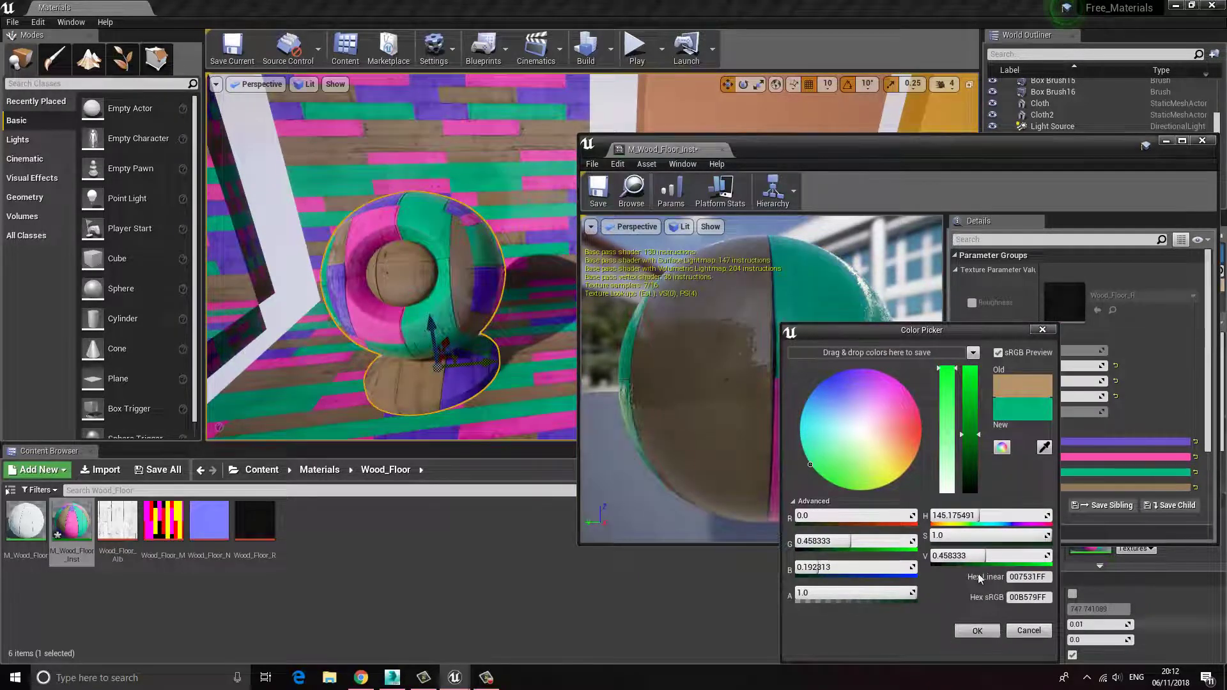
left_click(996, 631)
left_click(1064, 488)
left_click_drag(865, 428, 903, 473)
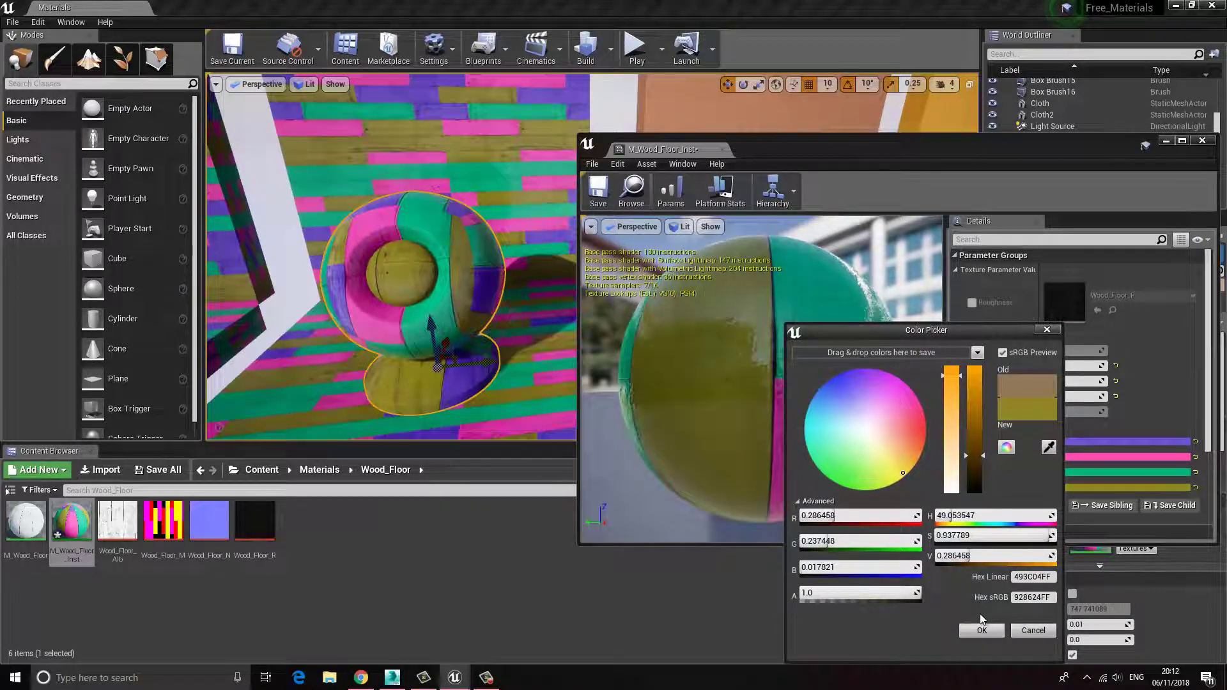
left_click_drag(889, 481, 898, 466)
left_click_drag(973, 442, 953, 366)
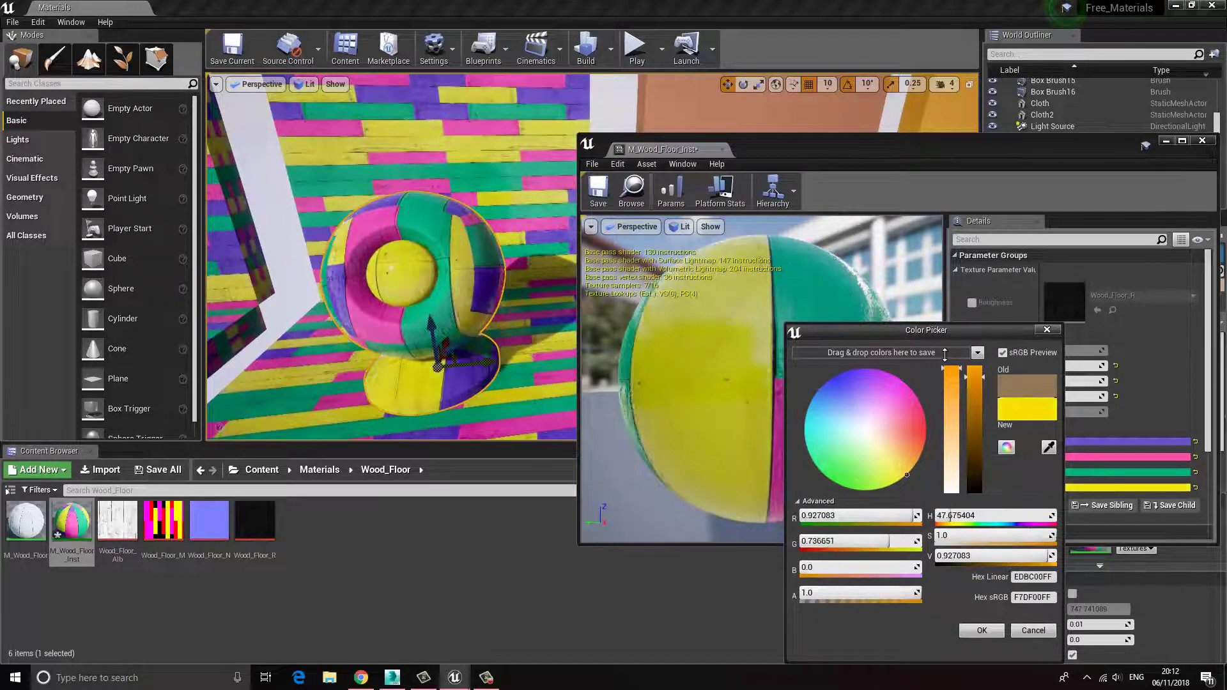
left_click(978, 631)
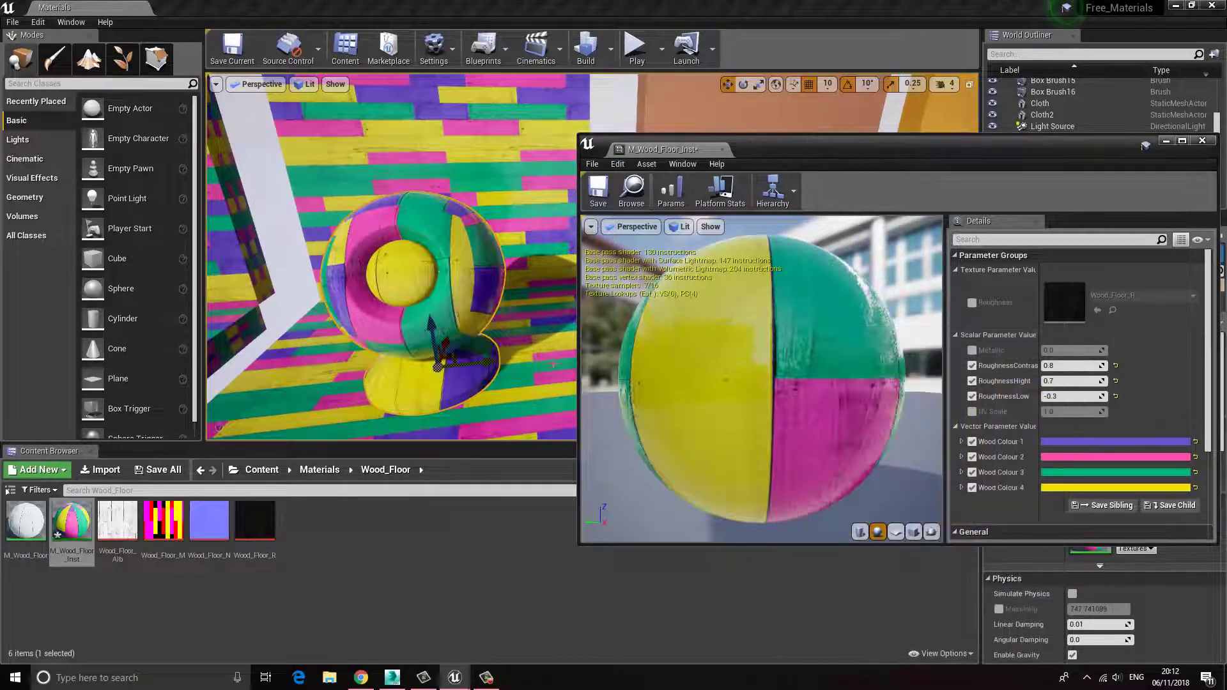
- Undo the changes to all four wood colours in the wood floor instance while keeping the wooden ball in view
left_click_drag(785, 149, 697, 169)
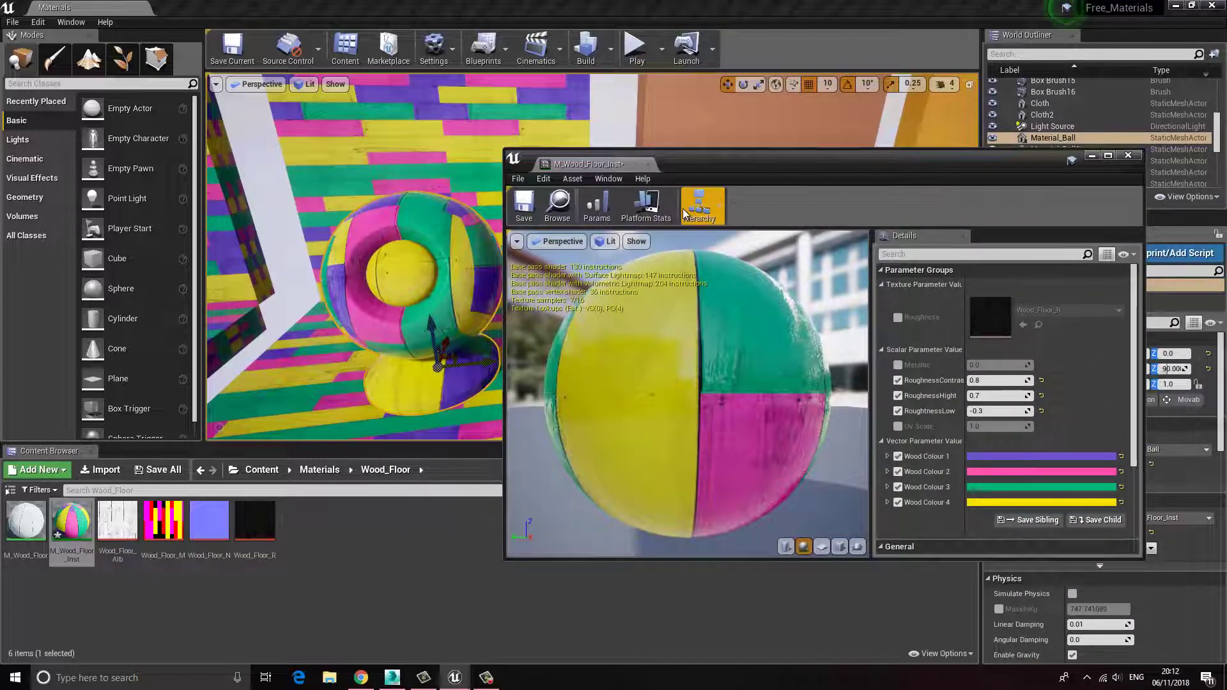
key("ctrl+z")
key("ctrl+z")
key("ctrl+z")
key("ctrl+z")
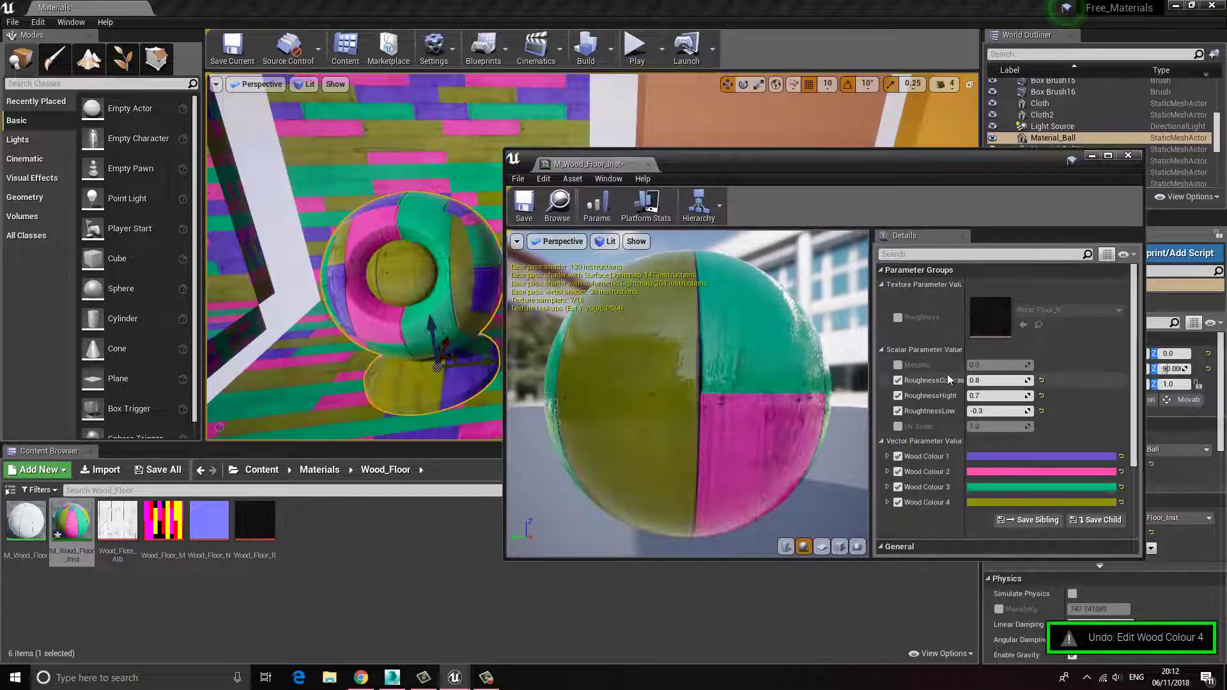
key("ctrl+z")
key("ctrl+z")
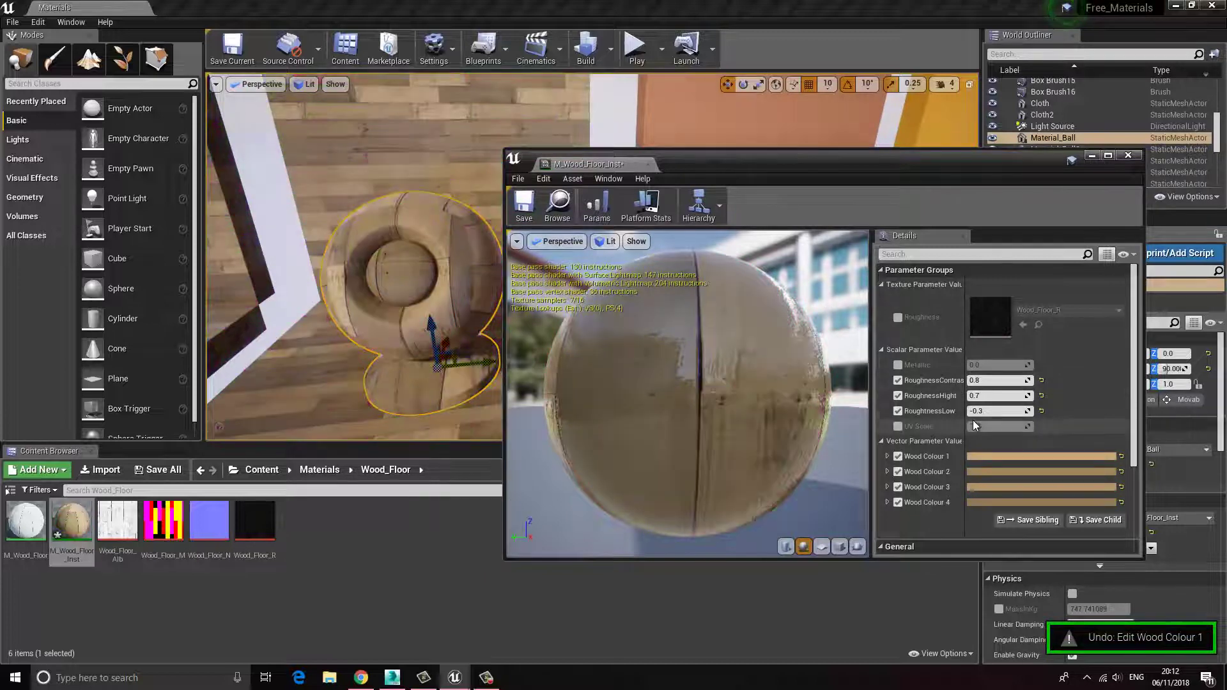
- Look over the wooden ball and its floor in the level, and close the wood floor instance
left_click_drag(729, 159, 971, 161)
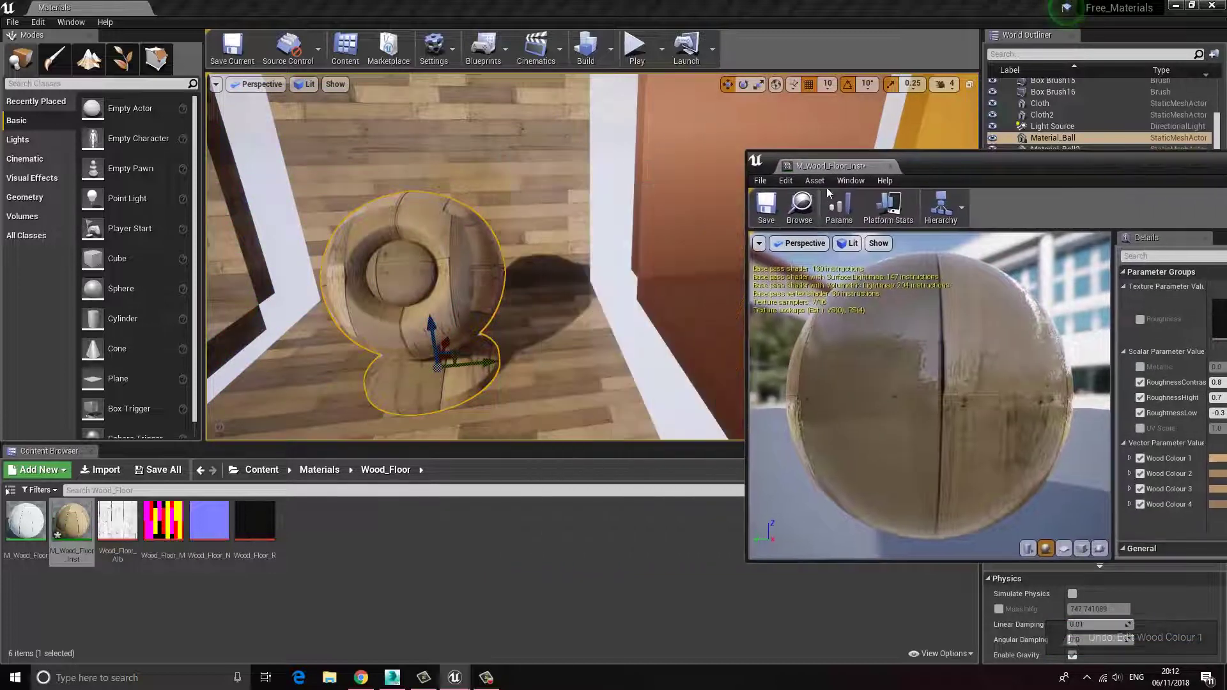
right_click_drag(505, 205, 473, 184)
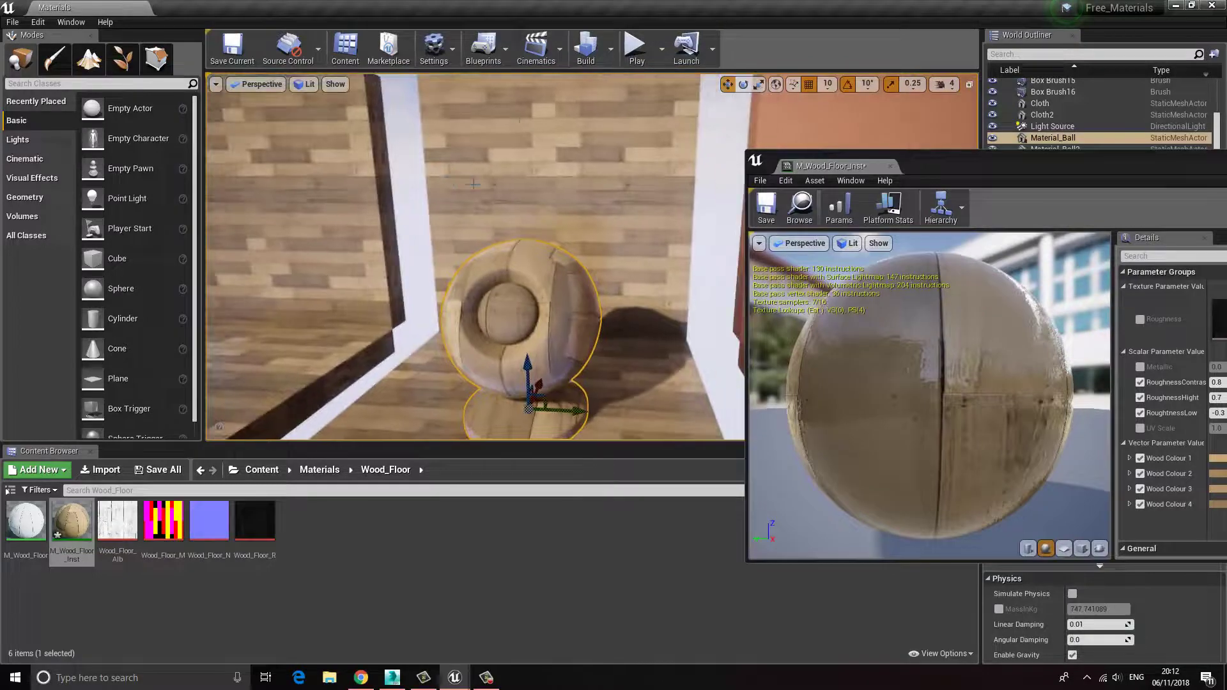
left_click_drag(994, 166, 667, 164)
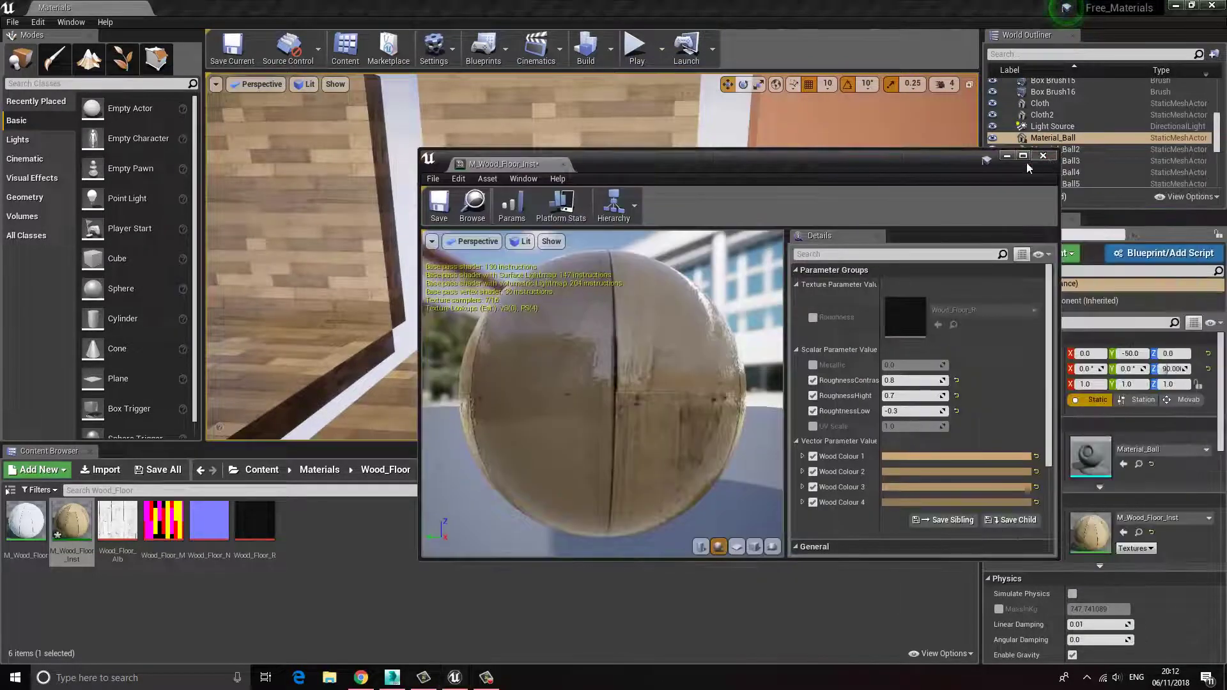
left_click(1044, 156)
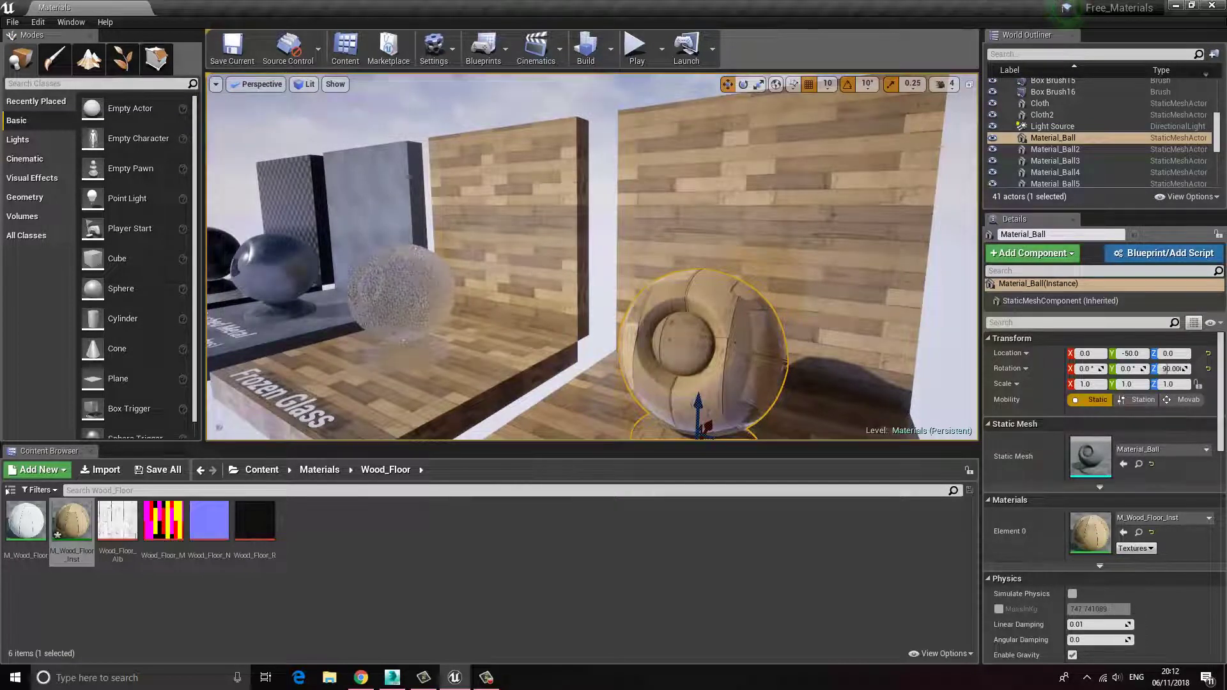
- Open M_Leather_Inst from the leather ball's material, review its colour, UV scale and roughness parameters, and close it
right_click_drag(534, 302, 785, 300)
left_click(590, 322)
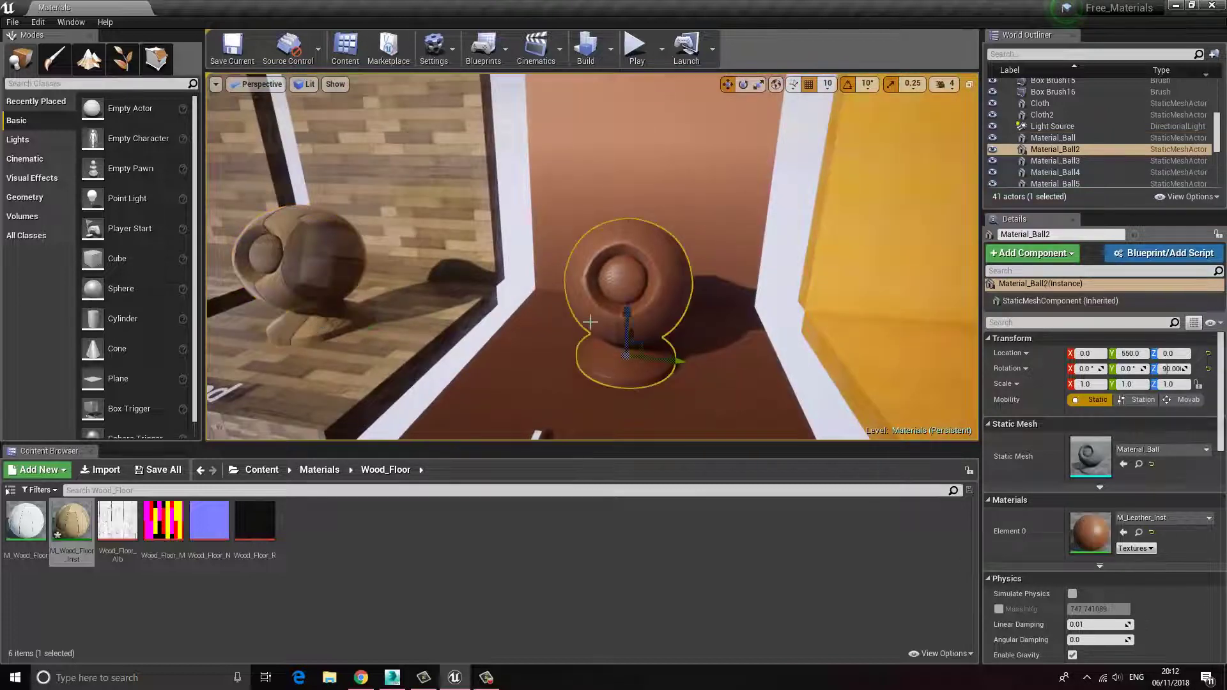
left_click(1139, 533)
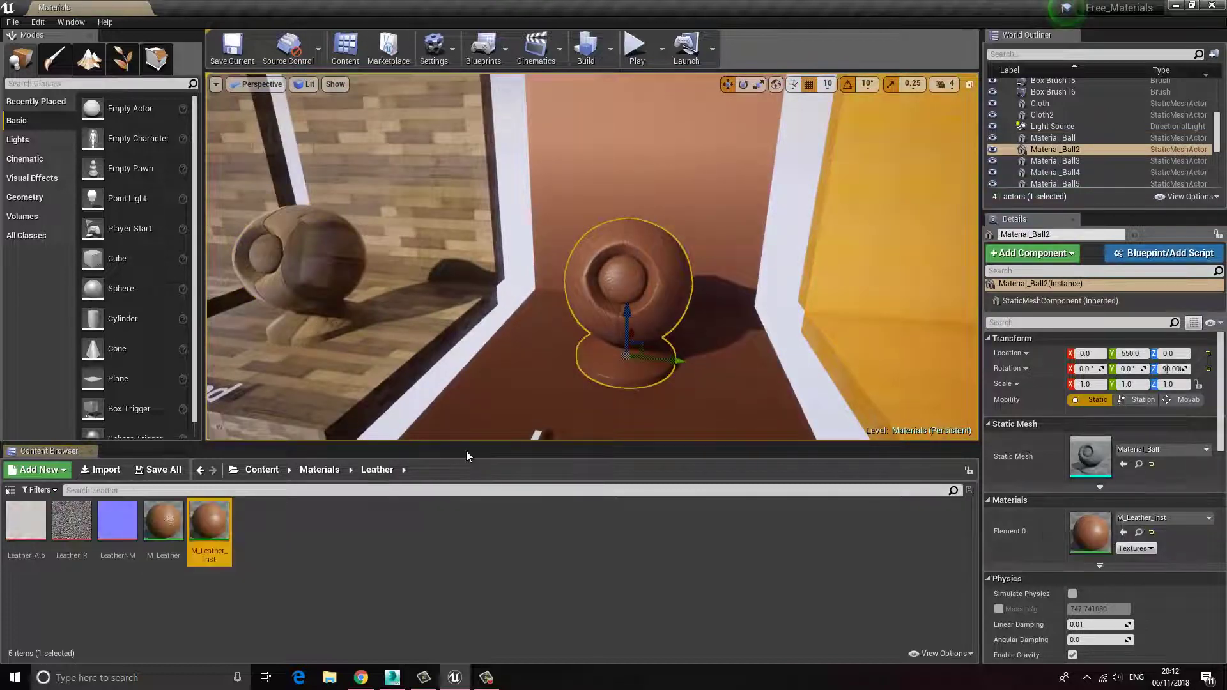
double_click(210, 521)
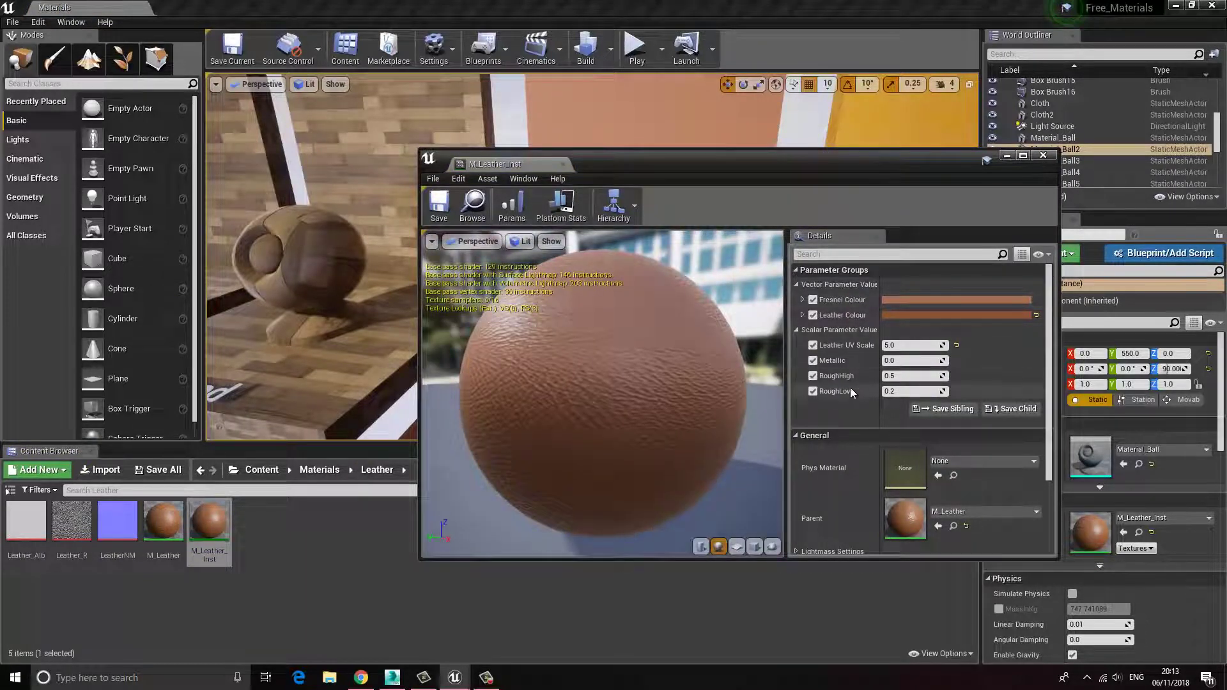
left_click(1048, 157)
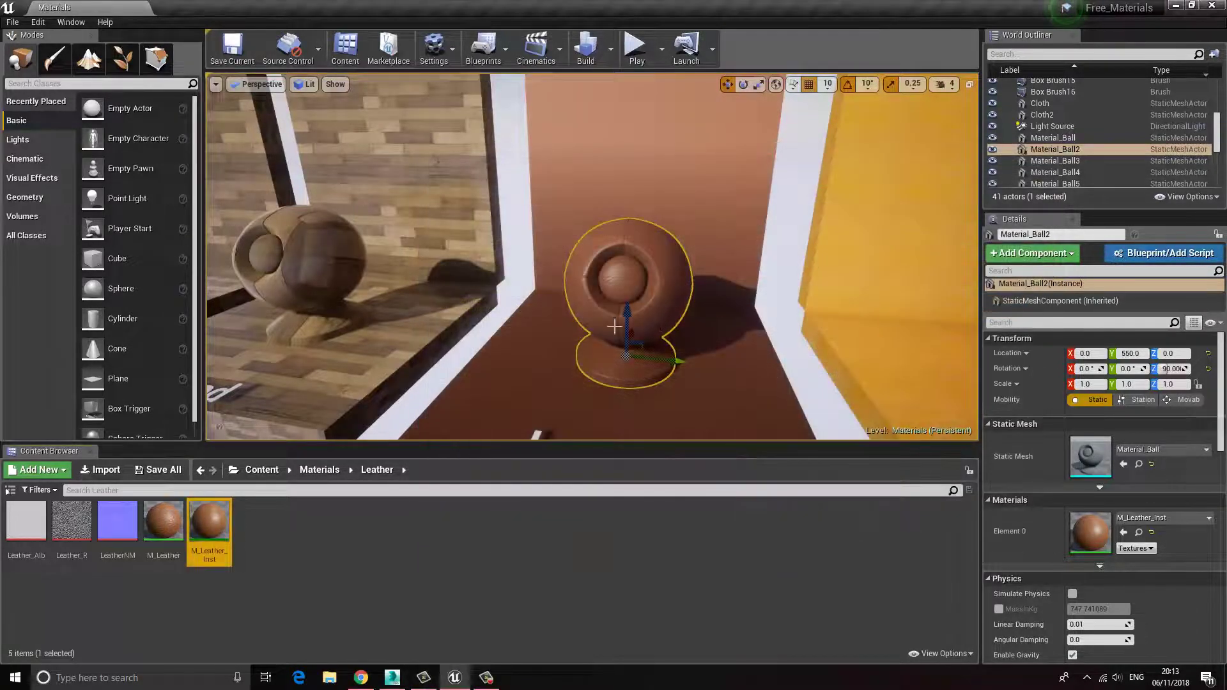
- Select the yellow plastic ball and open its material instance M_Plastic_Inst, keeping the ball in view
right_click_drag(619, 329, 861, 275)
left_click(632, 315)
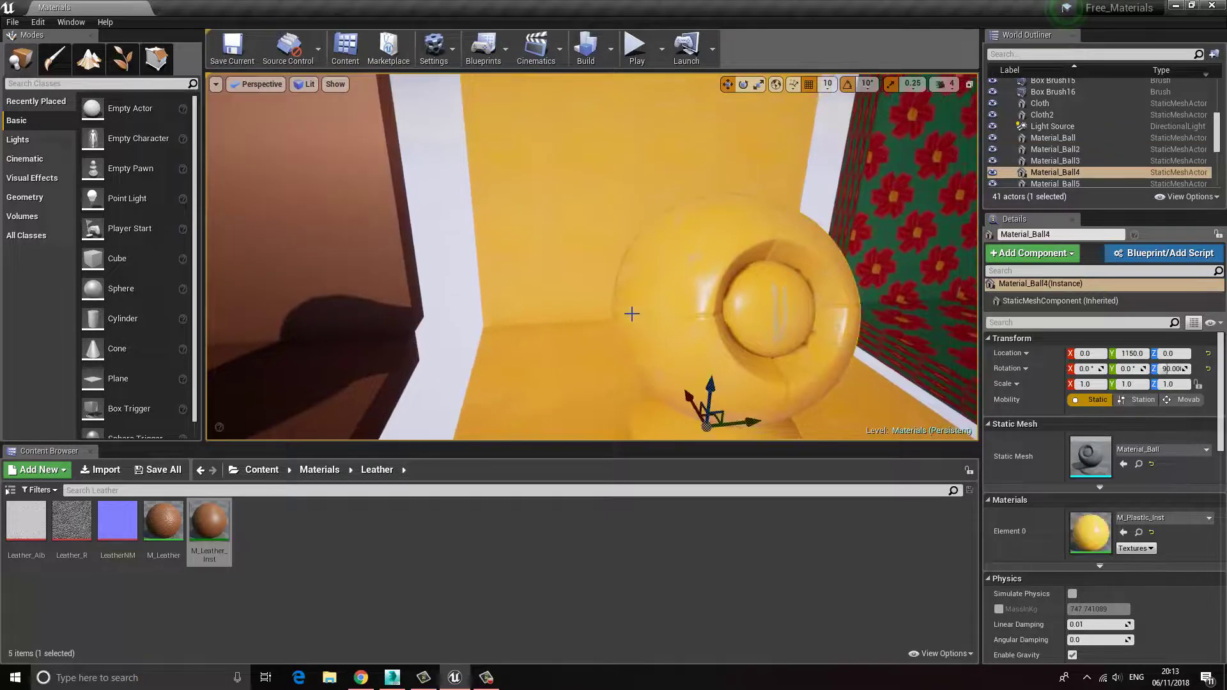
left_click(1138, 532)
double_click(71, 521)
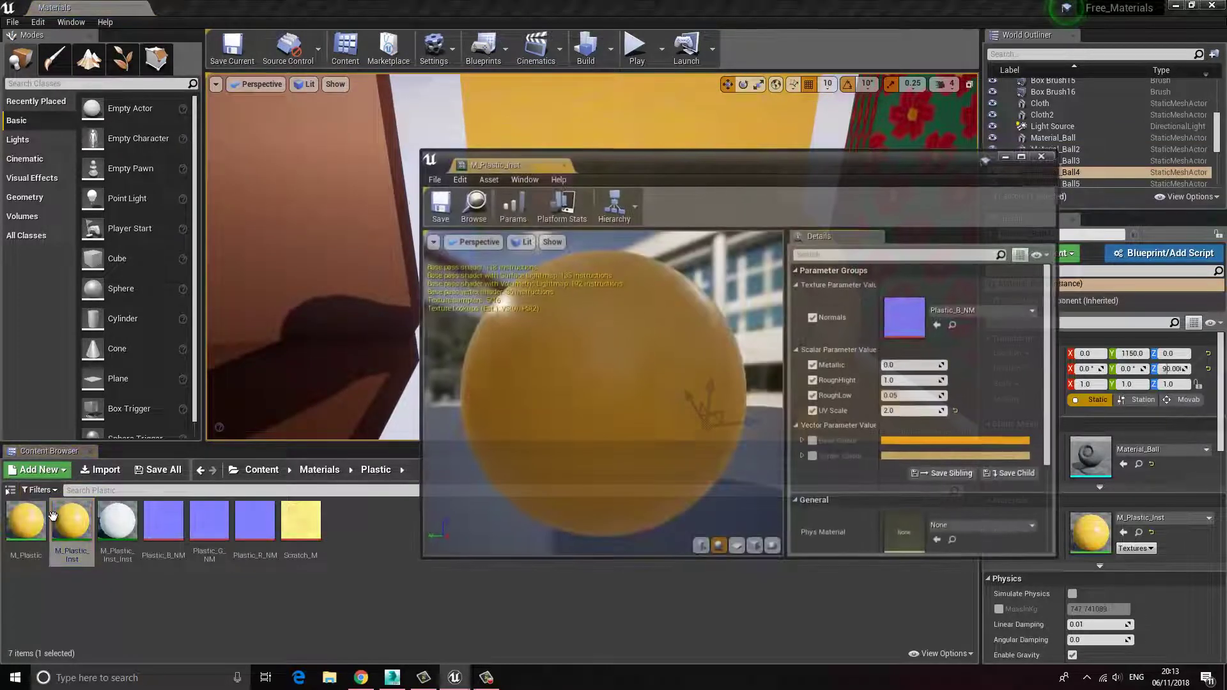
left_click_drag(739, 168, 1006, 167)
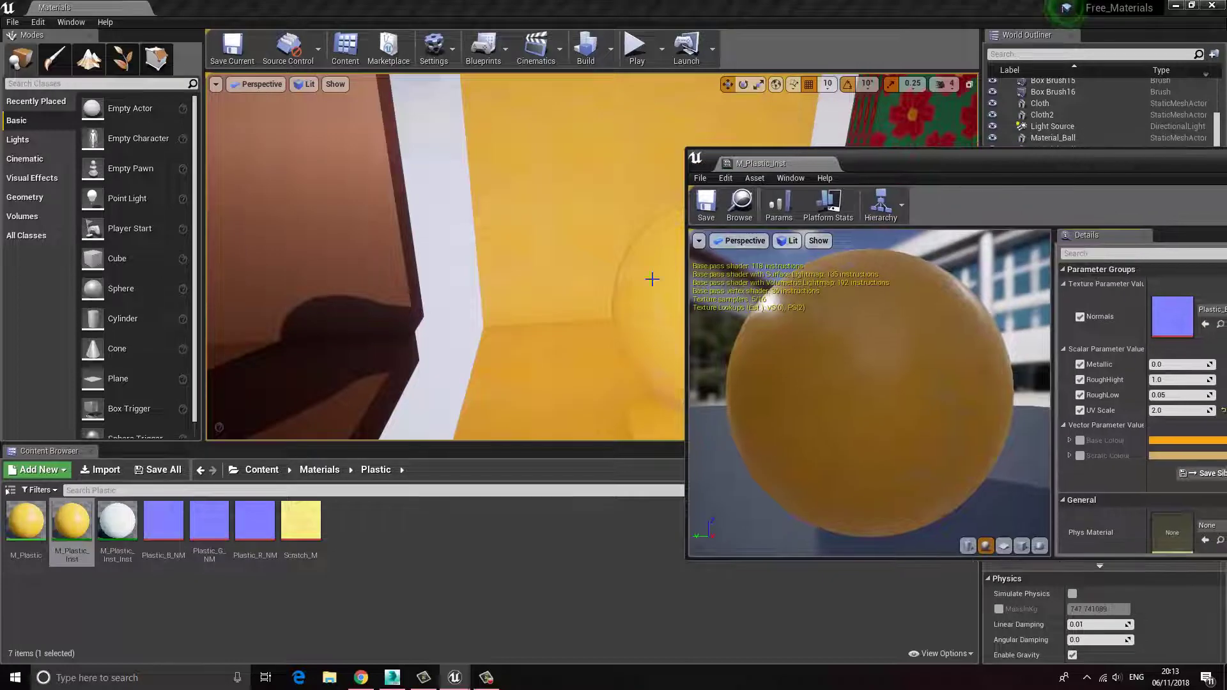
- Focus on the plastic ball and inspect its scratched surface up close
key("f")
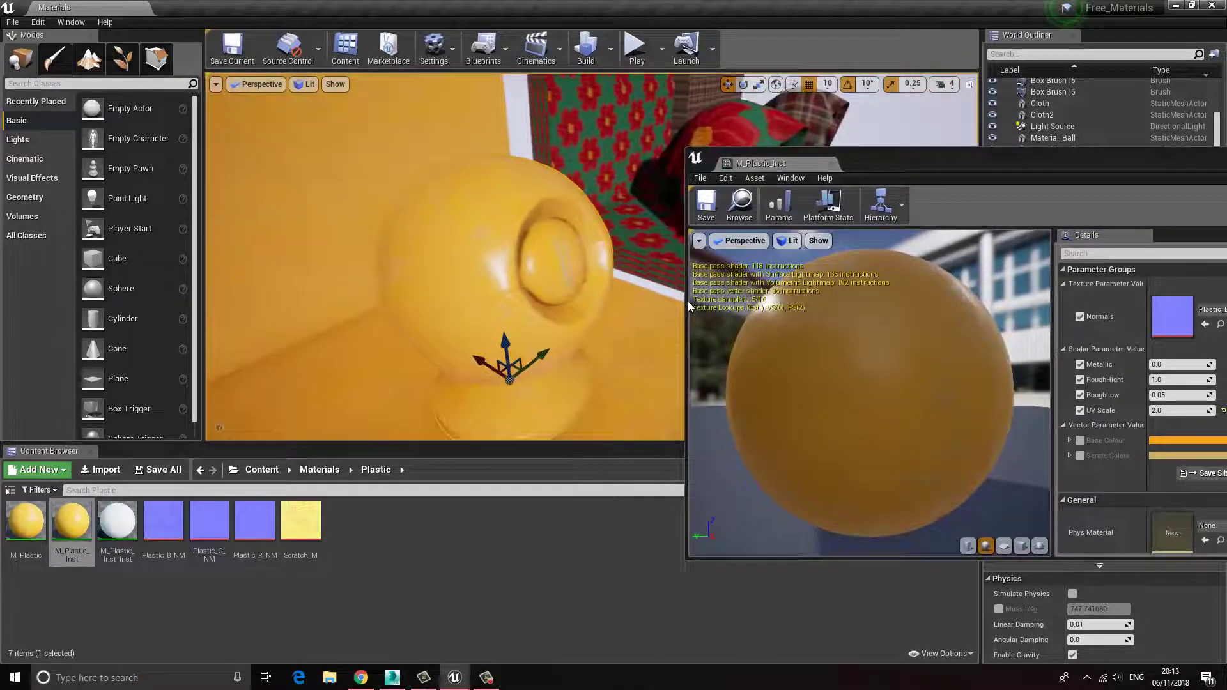
right_click_drag(688, 302, 571, 278)
left_click_drag(571, 278, 461, 311)
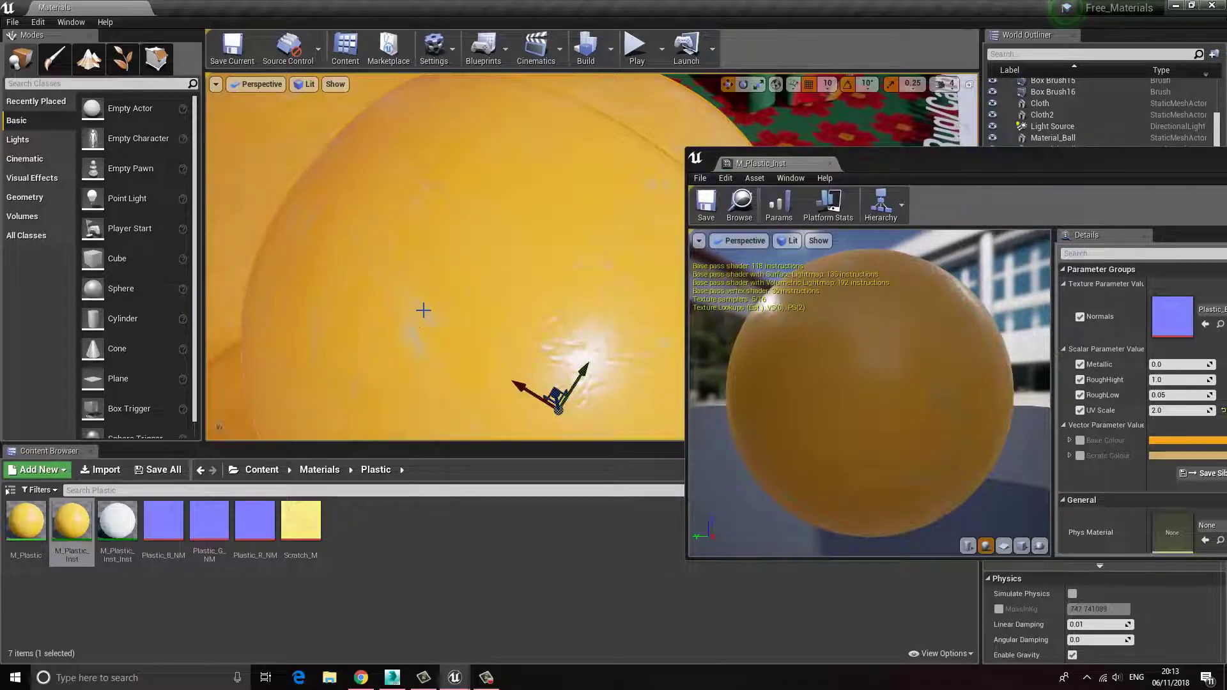
- Enable Base Colour and Scratc Colour in the plastic instance, set Base Colour to red (sRGB F50035), and inspect the ball
left_click_drag(1014, 165, 776, 73)
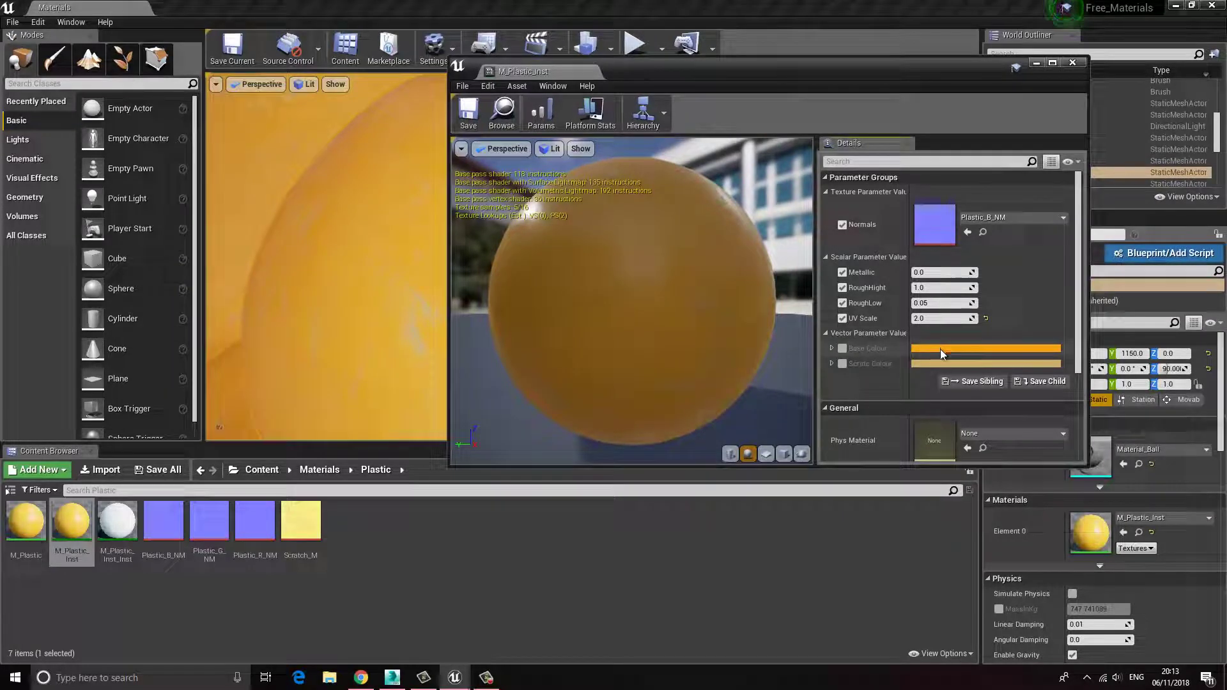
left_click(842, 349)
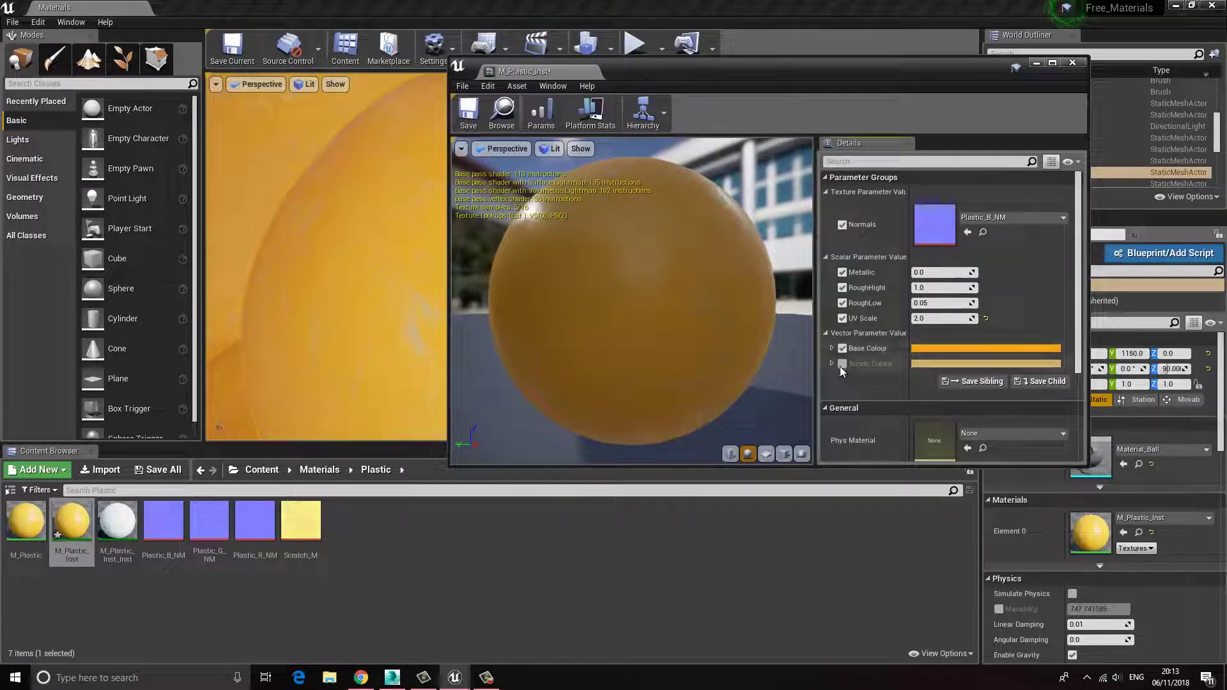
left_click(936, 349)
left_click(1072, 416)
left_click_drag(1072, 419, 1079, 427)
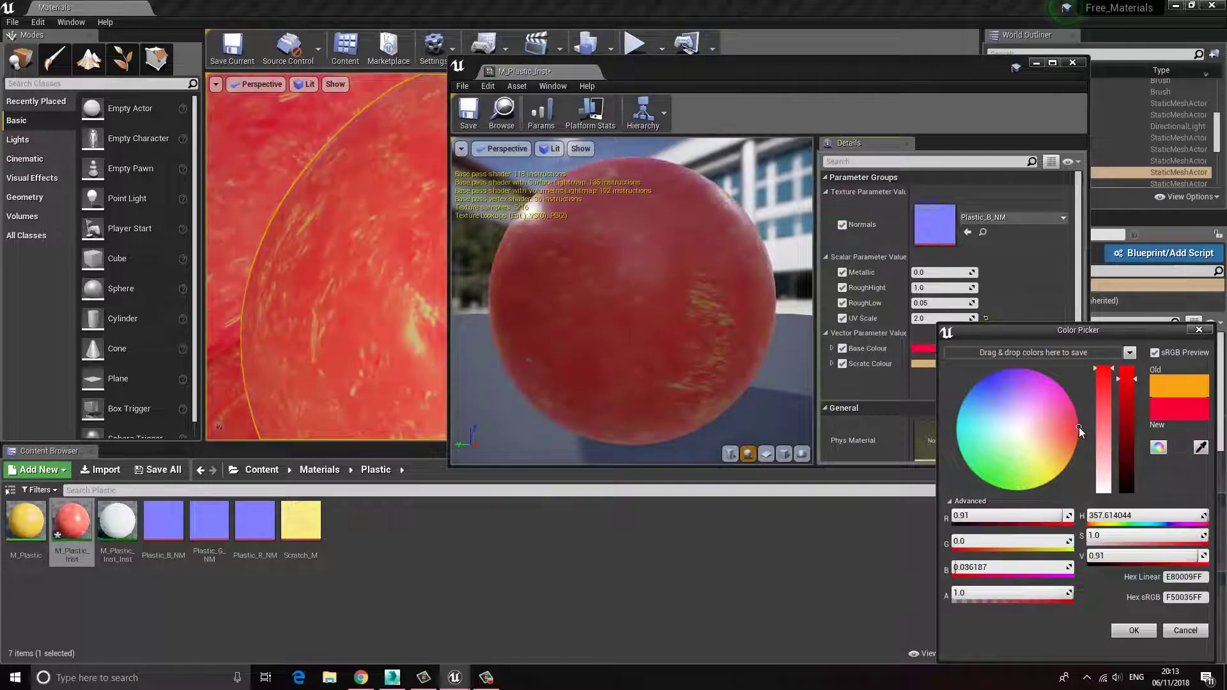
left_click(1134, 631)
left_click_drag(706, 73, 1026, 181)
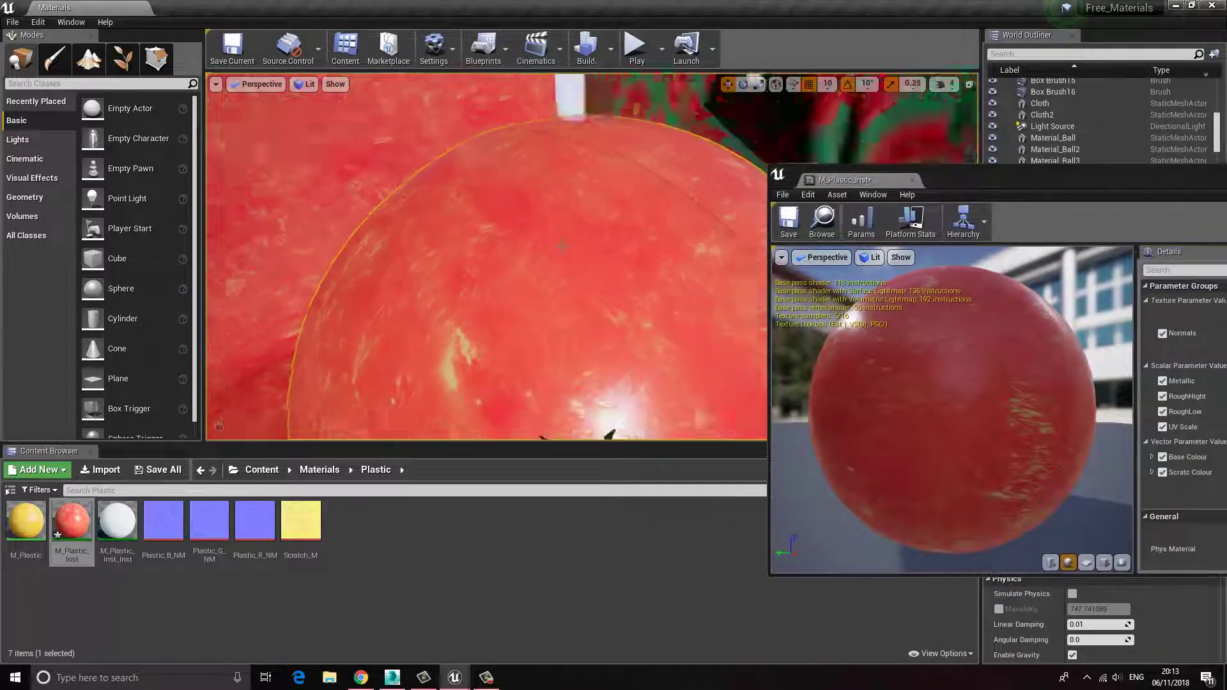
right_click_drag(563, 246, 461, 251)
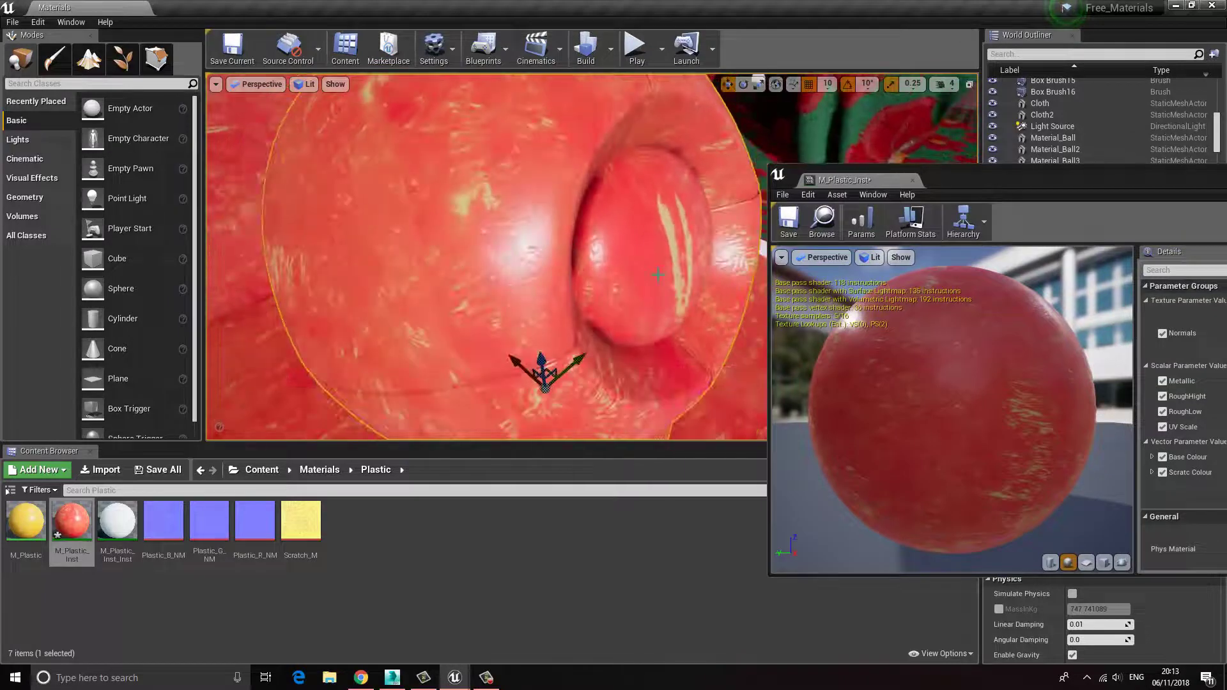
right_click_drag(657, 276, 635, 281)
- Change the plastic instance's Scratc Colour to pale pink (sRGB F2C3B0) and inspect the scratches on the ball
left_click_drag(979, 181, 867, 147)
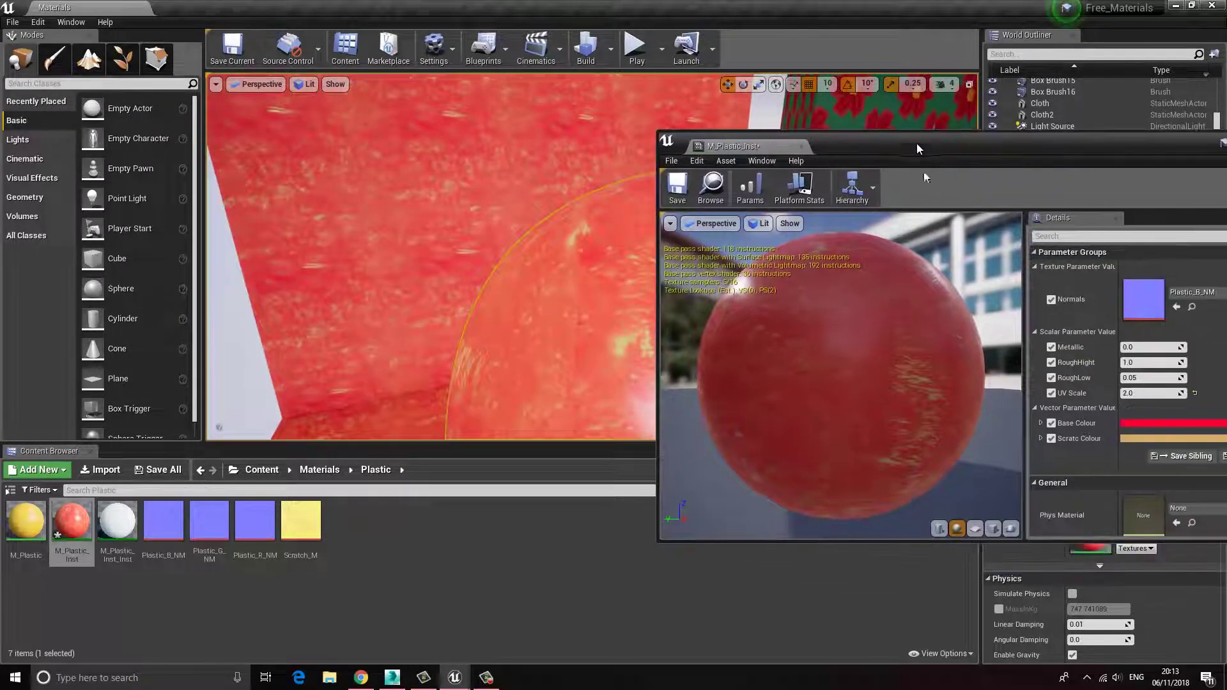
left_click(1155, 440)
left_click(1003, 416)
left_click_drag(1004, 416, 1000, 442)
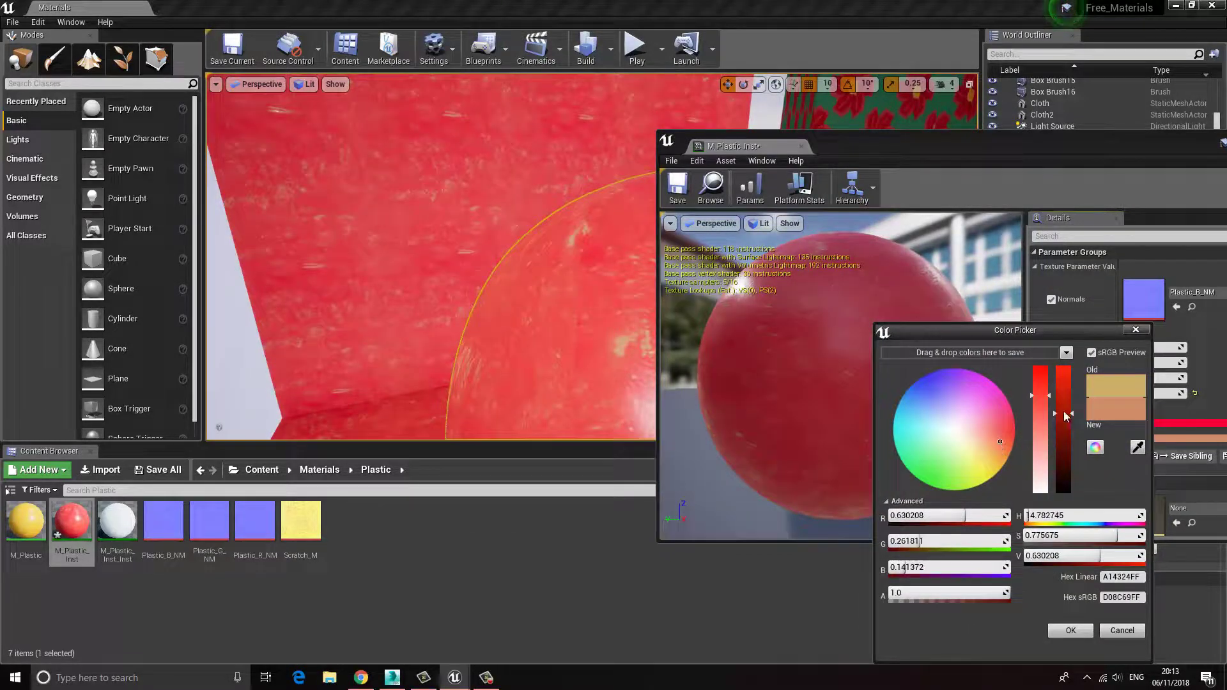
mouse_move(1063, 415)
left_mouse_down()
mouse_move(1063, 382)
mouse_move(1038, 440)
mouse_move(1036, 428)
left_mouse_up()
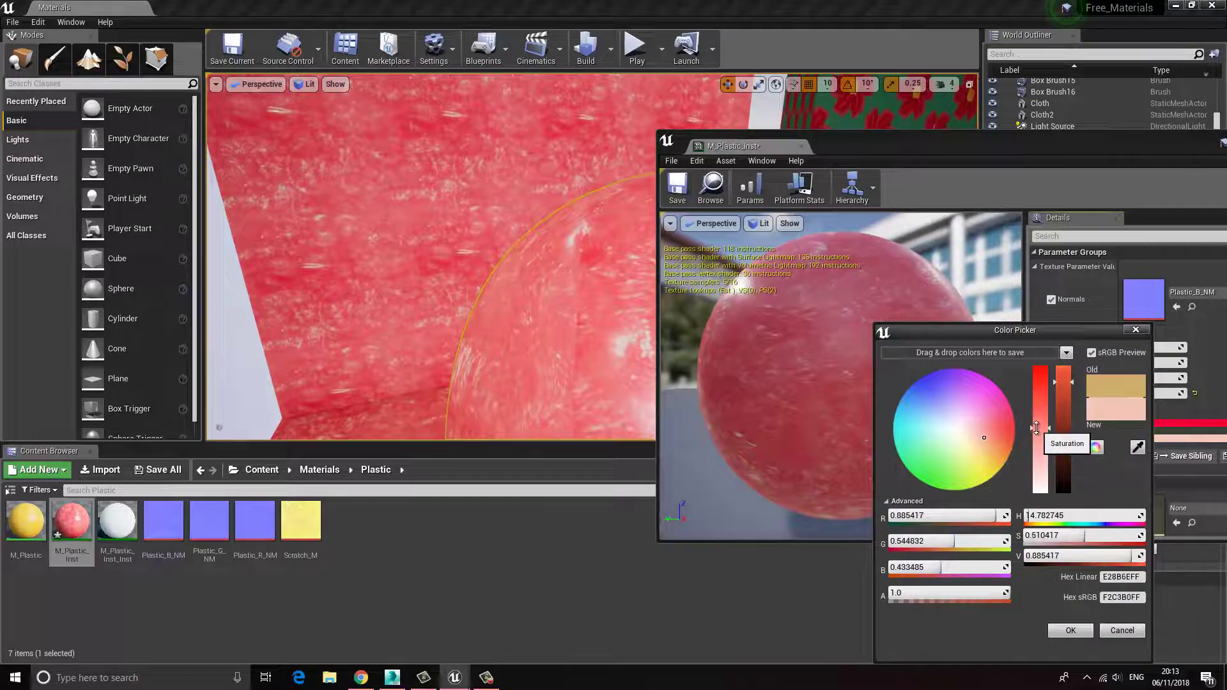
left_click(1071, 631)
left_click_drag(861, 148, 1003, 300)
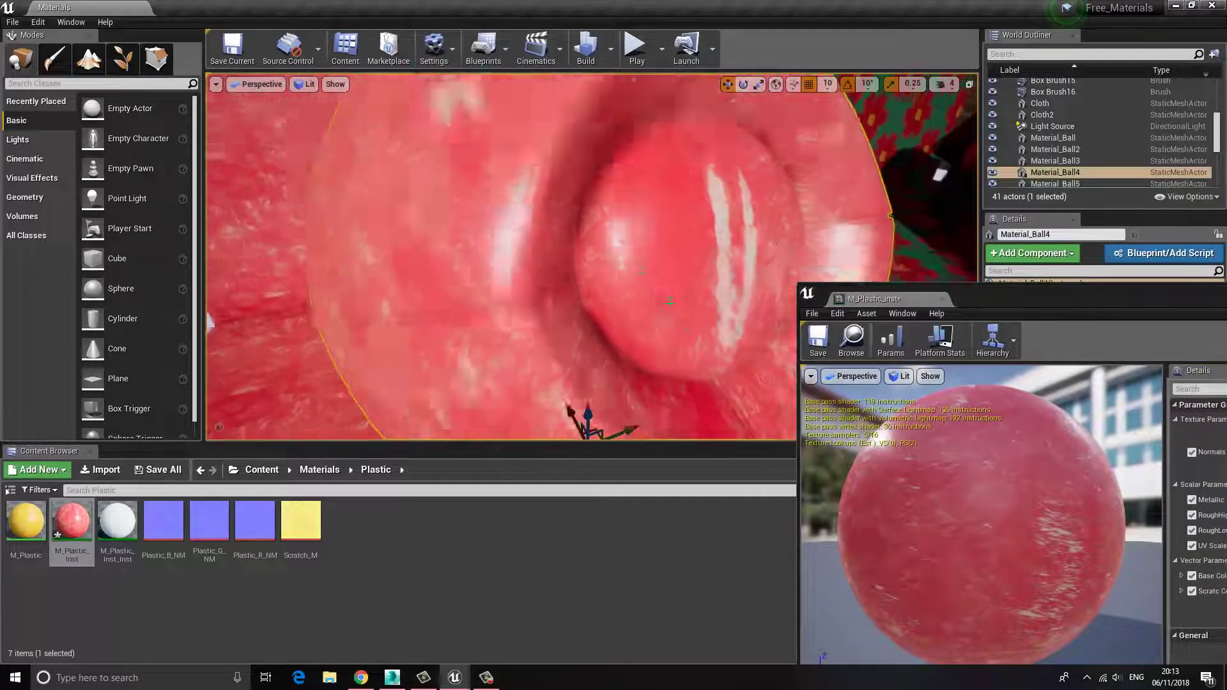
right_click_drag(670, 302, 634, 250)
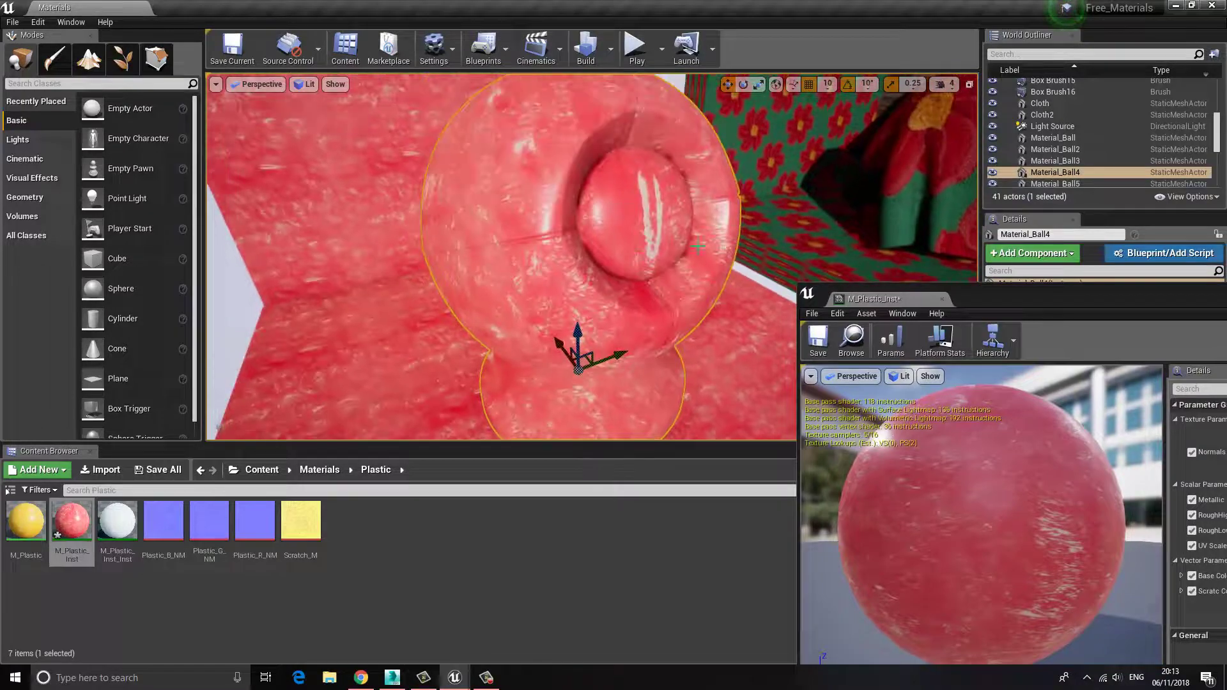
- Undo the Scratc Colour and Base Colour changes in the plastic instance and close it
key("ctrl+z")
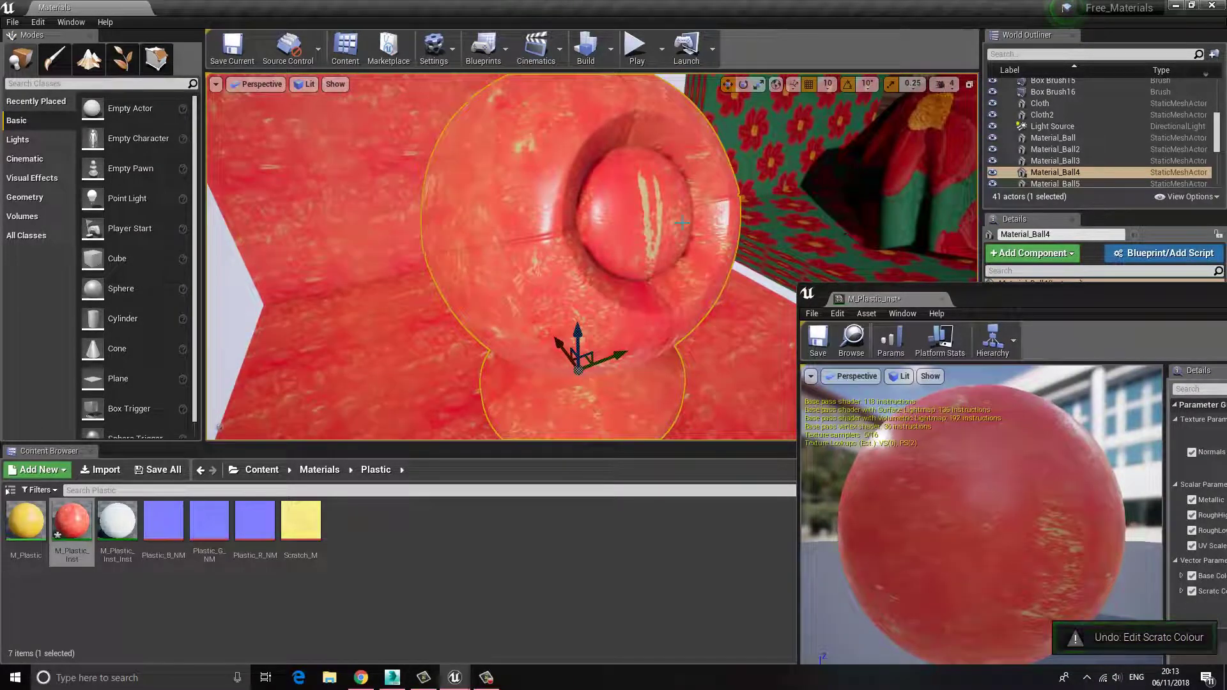
key("ctrl+z")
left_click_drag(1034, 304, 544, 116)
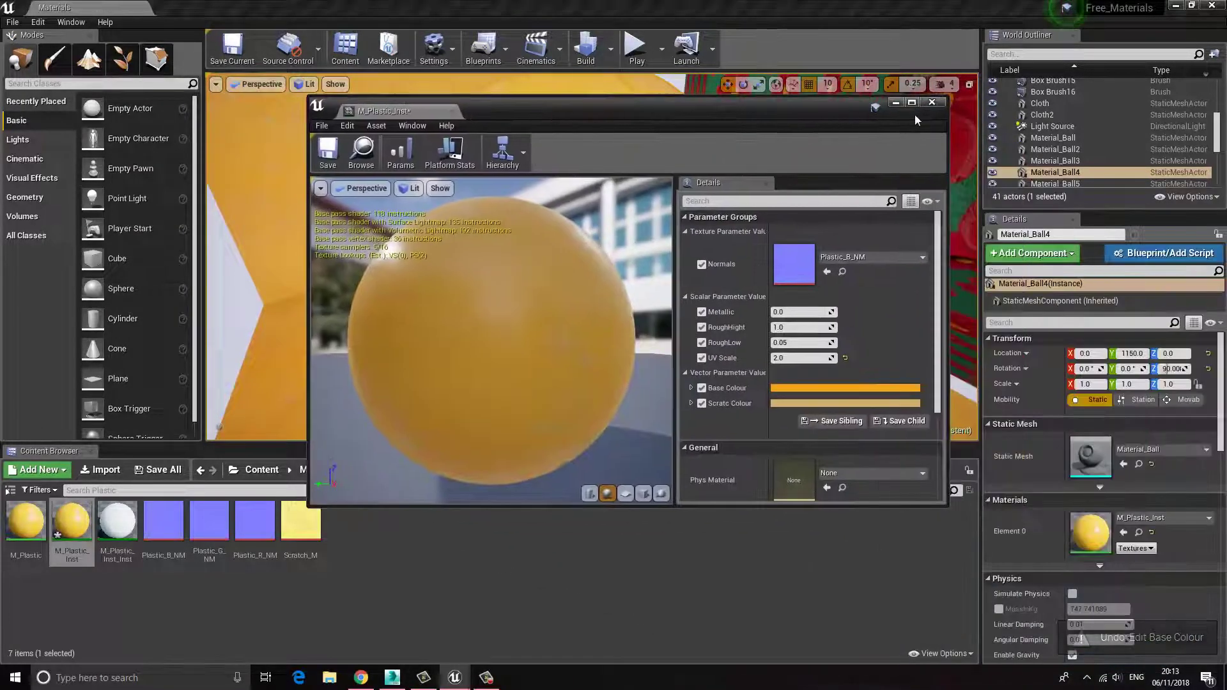
left_click(933, 103)
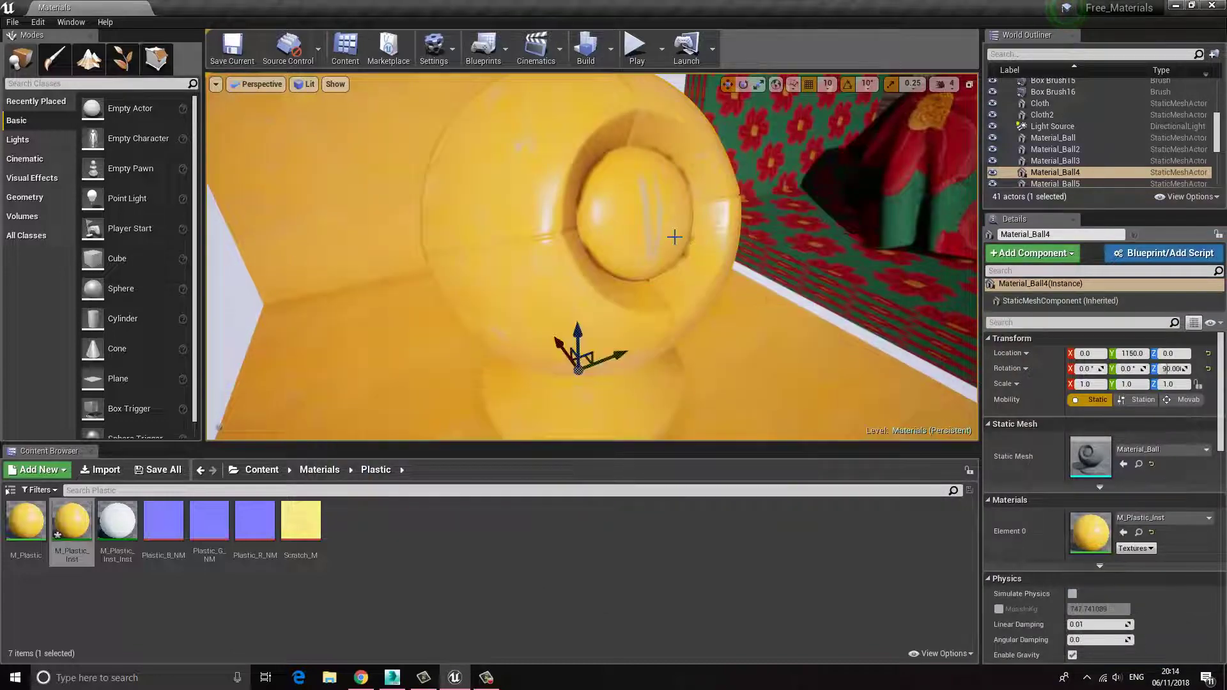
- Select the flowered cloth Cloth2 and open its material instance M_Rug_Inst, keeping the cloth in view
right_click_drag(556, 246, 764, 278)
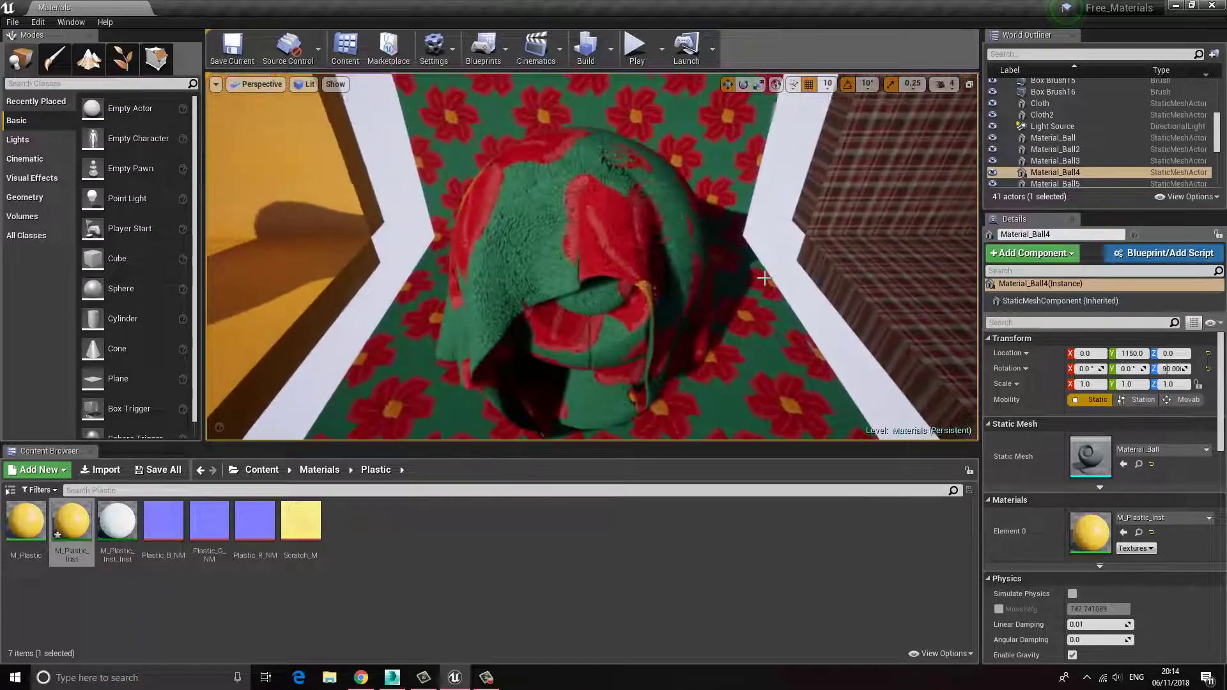
left_click(551, 246)
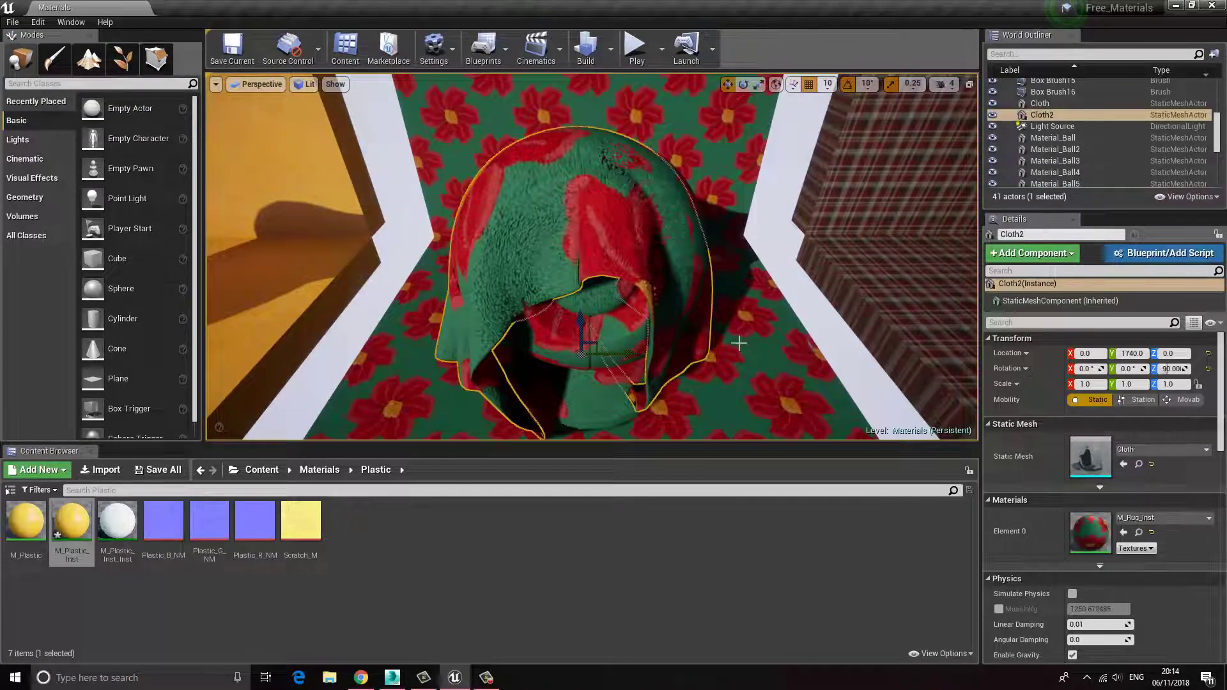
left_click(1139, 533)
double_click(65, 529)
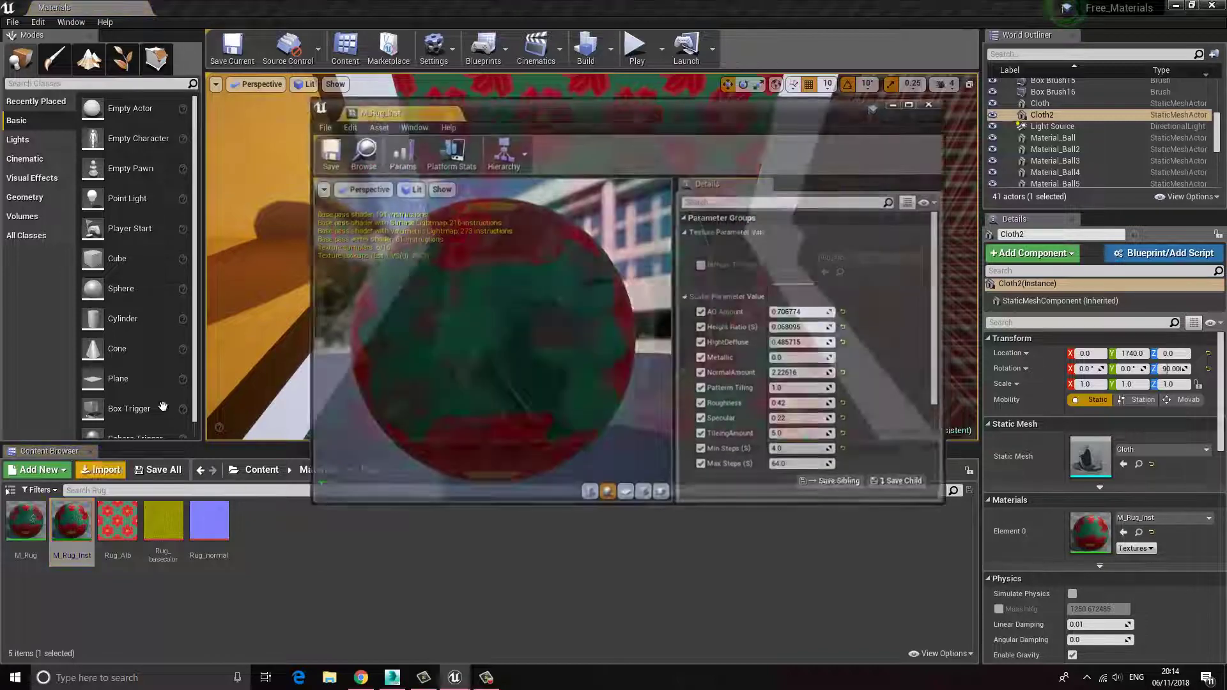
left_click_drag(594, 117, 935, 122)
- Inspect the rug cloth's fibres up close and from several angles, undoing the last scene change along the way
right_click_drag(590, 215, 567, 252)
left_click_drag(567, 252, 374, 342)
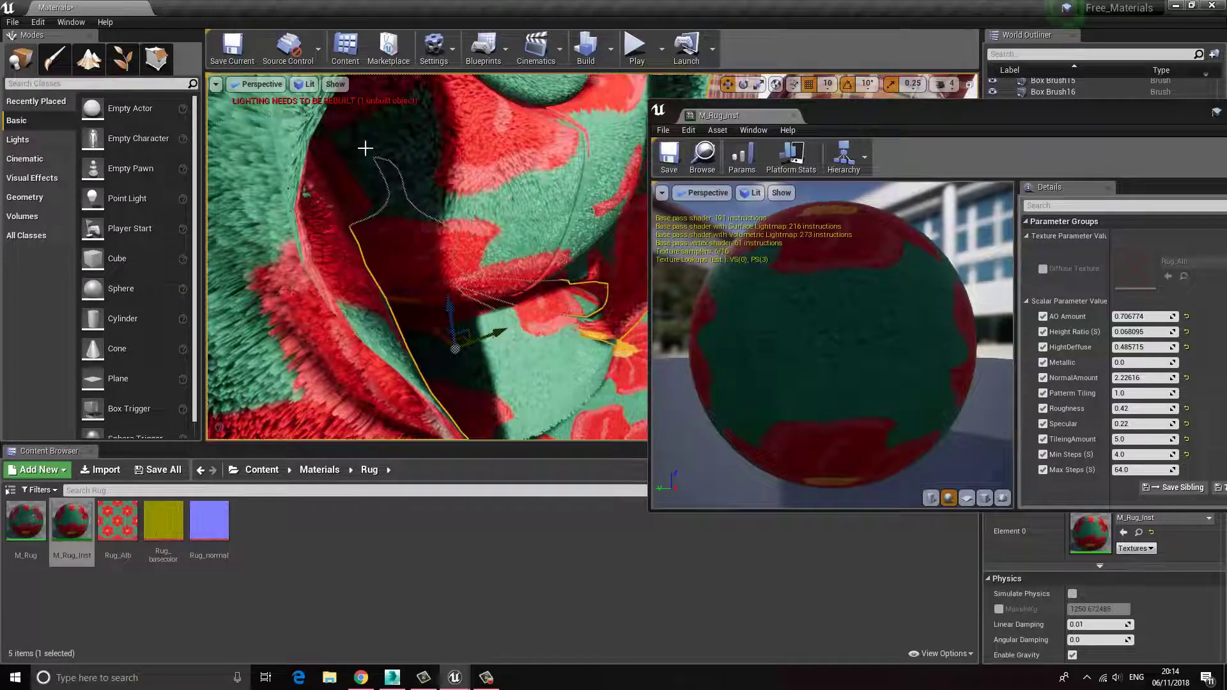
key("ctrl+z")
left_click_drag(492, 254, 502, 299)
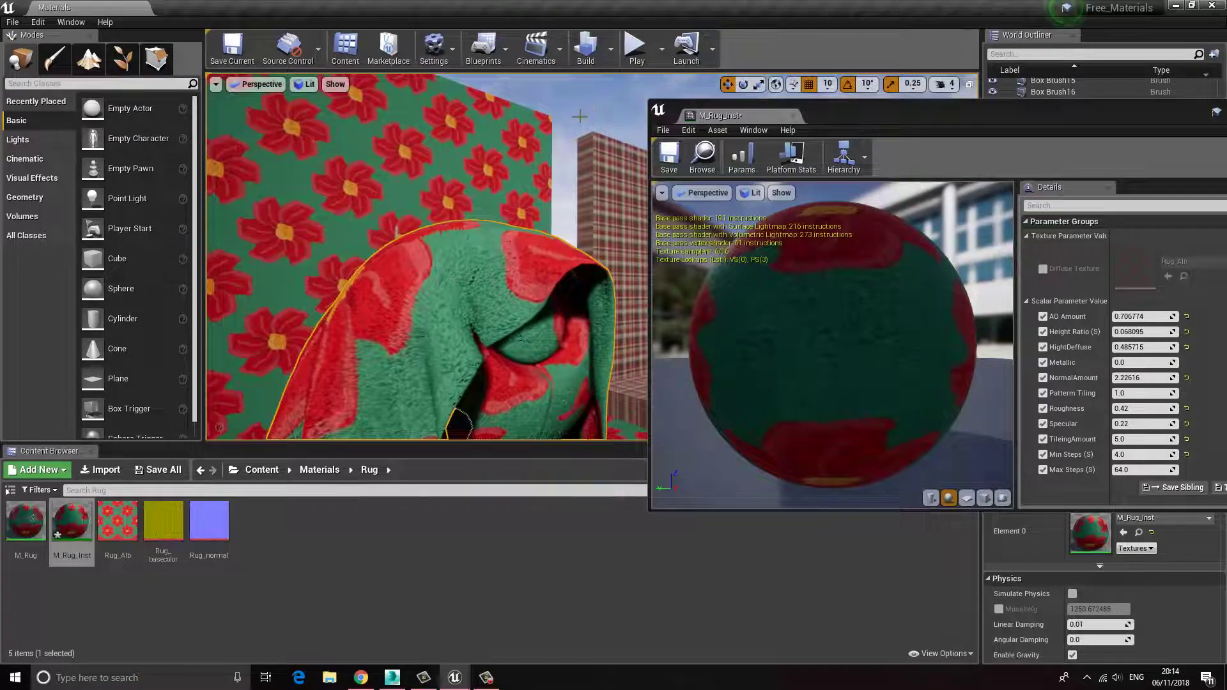
mouse_move(933, 106)
left_mouse_down()
mouse_move(852, 99)
mouse_move(910, 99)
left_mouse_up()
mouse_move(512, 255)
right_mouse_down()
mouse_move(441, 275)
mouse_move(428, 294)
mouse_move(480, 282)
mouse_move(482, 230)
mouse_move(505, 249)
right_mouse_up()
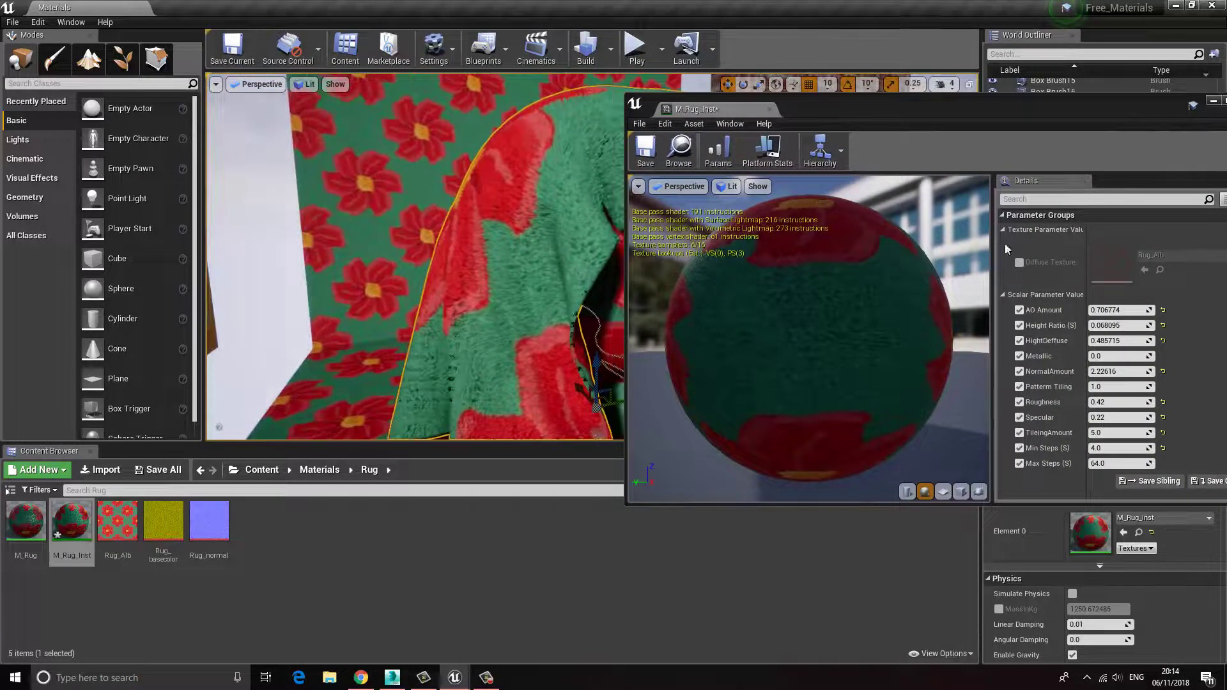
- Try raising the rug instance's AO Amount to about 4.97 beside the cloth in view, and restore it to 0.706774
left_click_drag(1009, 114, 876, 98)
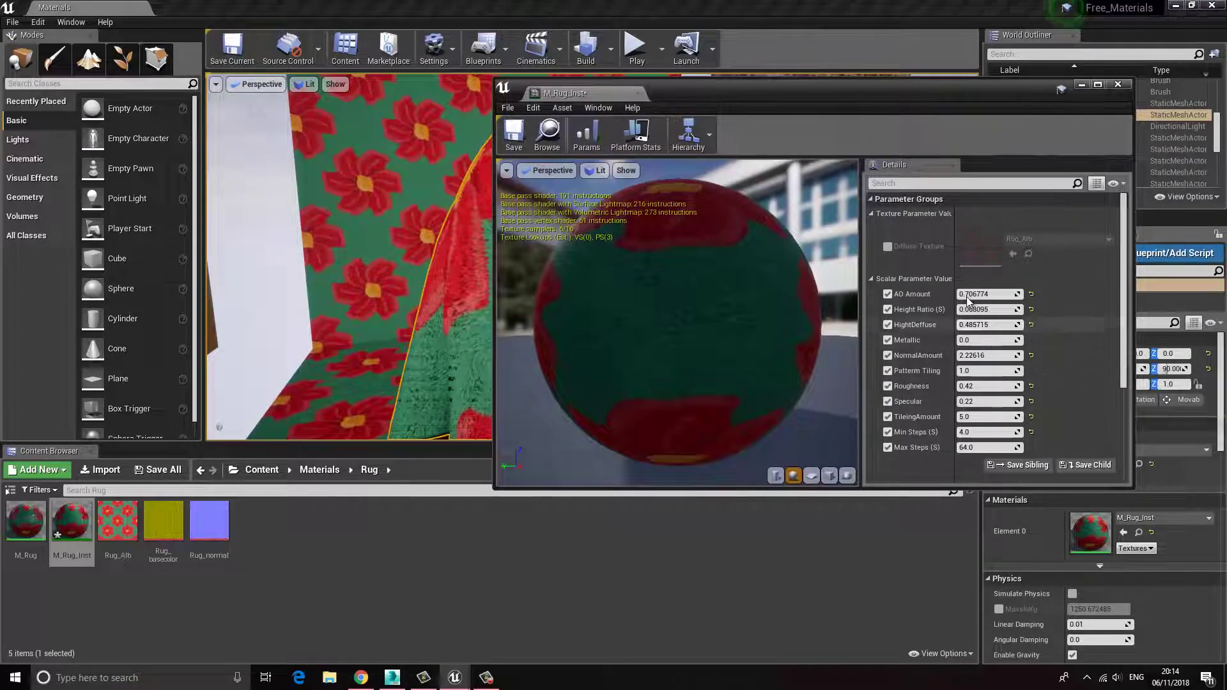
left_click_drag(893, 97, 1046, 94)
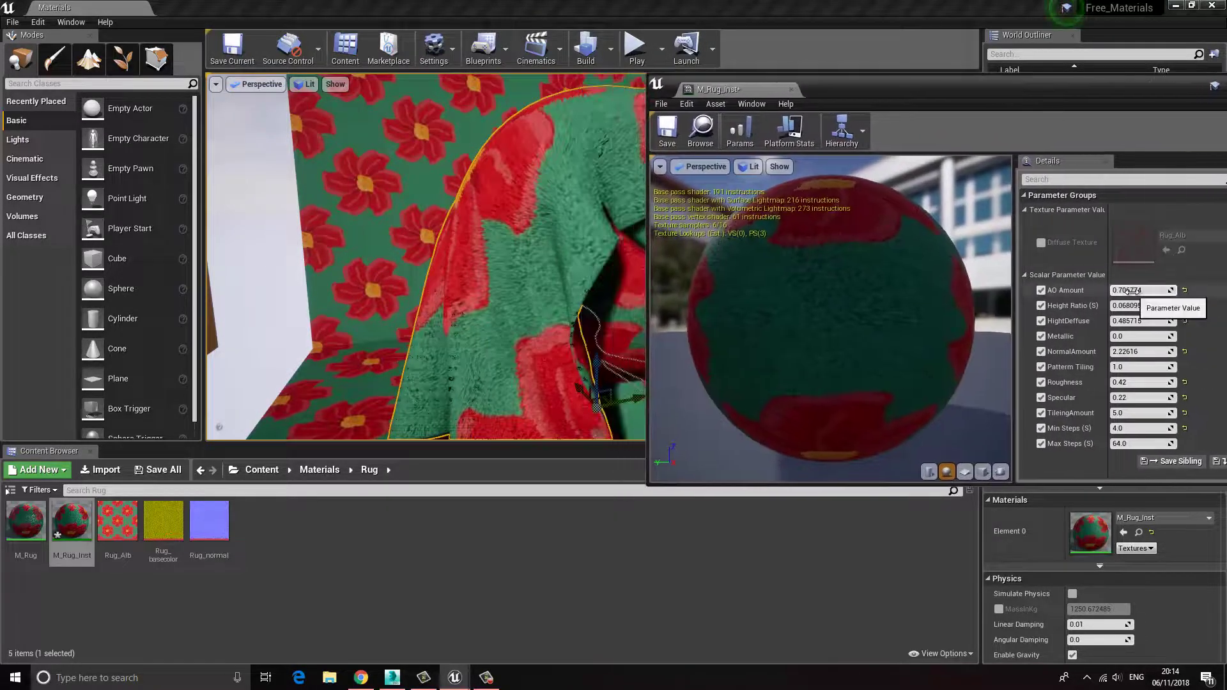
left_click(1132, 291)
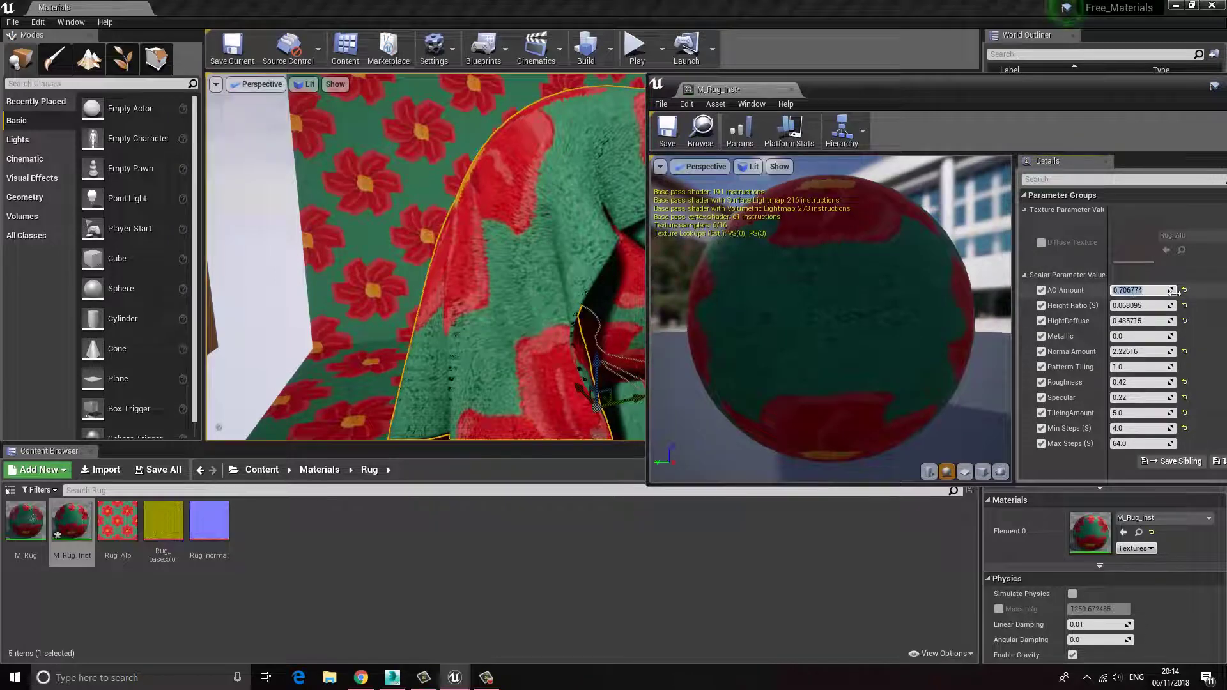
left_click_drag(1175, 290, 1218, 284)
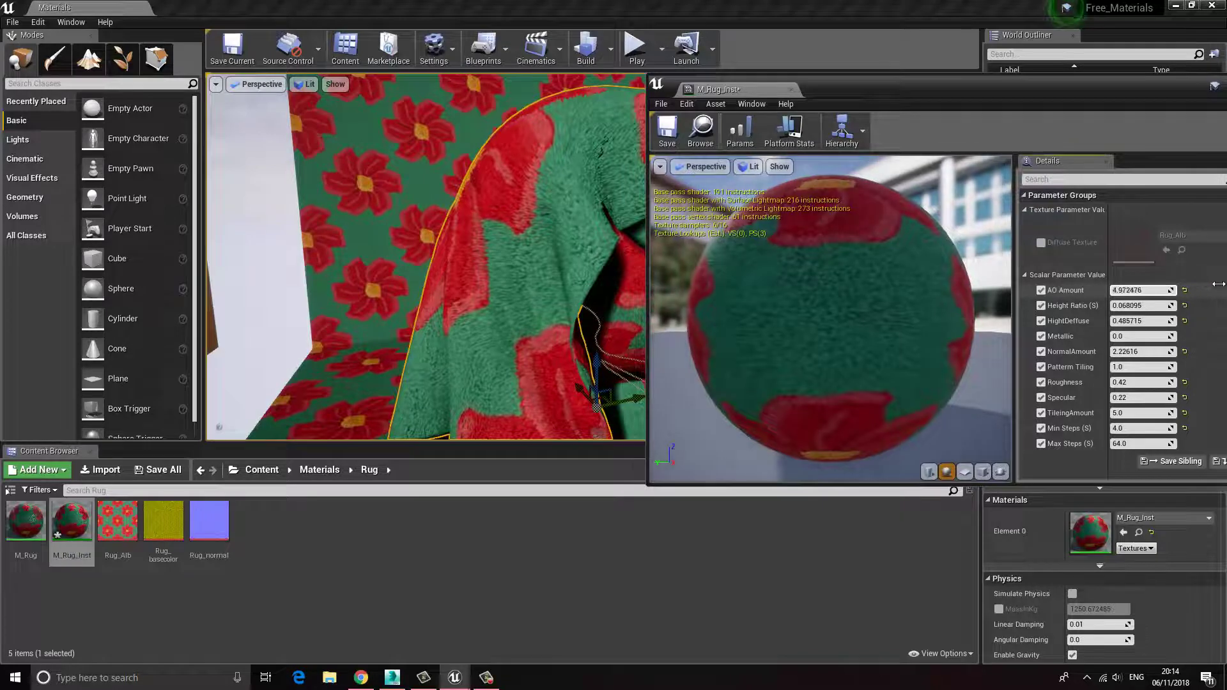
left_click_drag(1091, 282, 1202, 280)
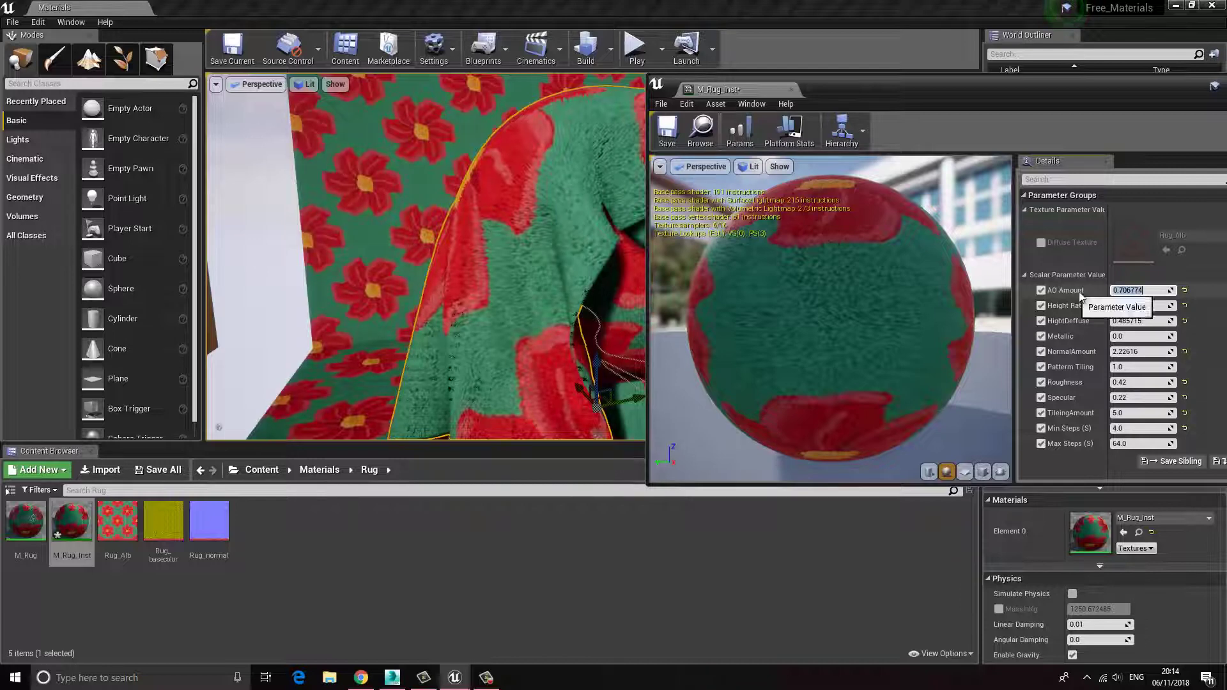
key("Return")
- Try a Height Ratio (S) of 0.020476 and a different HightDeffuse on the rug instance, undoing each change
mouse_move(1135, 307)
left_mouse_down()
mouse_move(1102, 307)
mouse_move(1136, 313)
left_mouse_up()
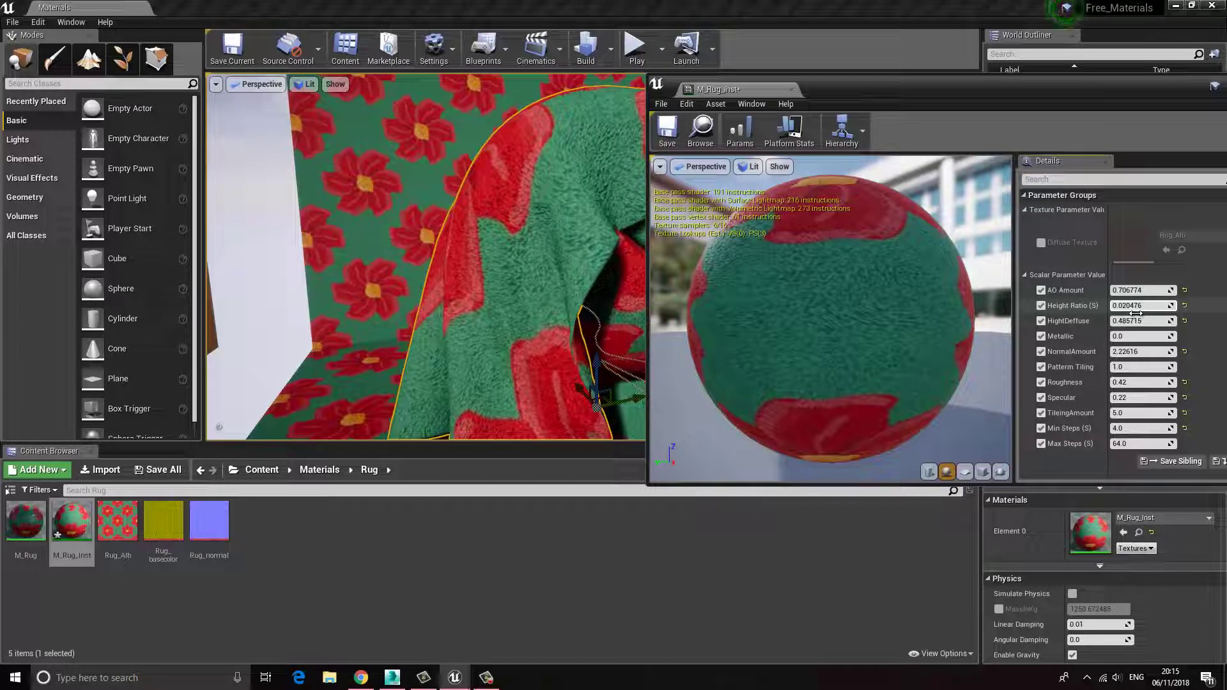
key("ctrl+z")
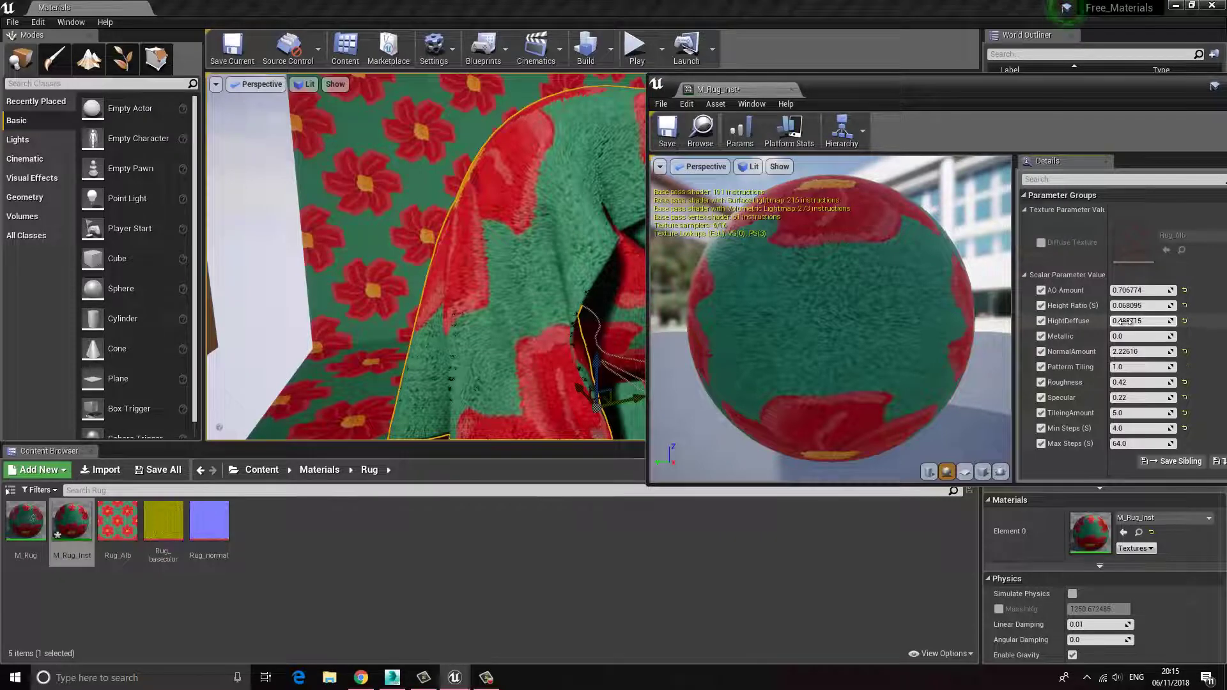
left_click_drag(1133, 321, 1126, 322)
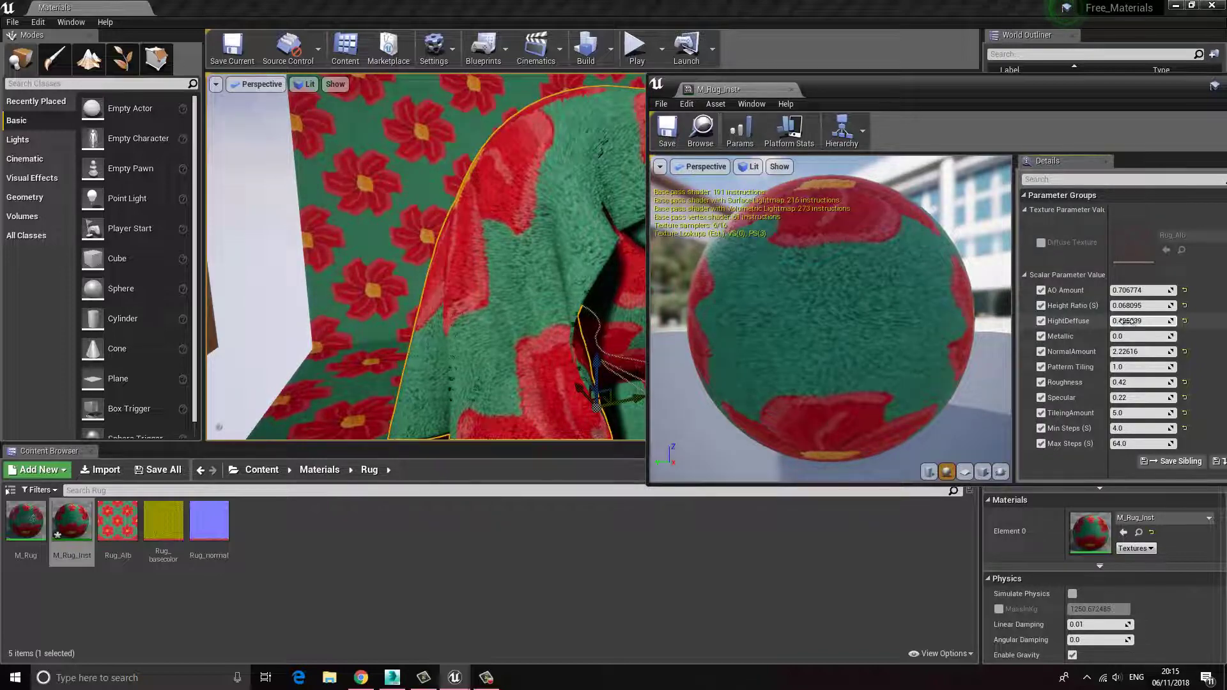
key("ctrl+z")
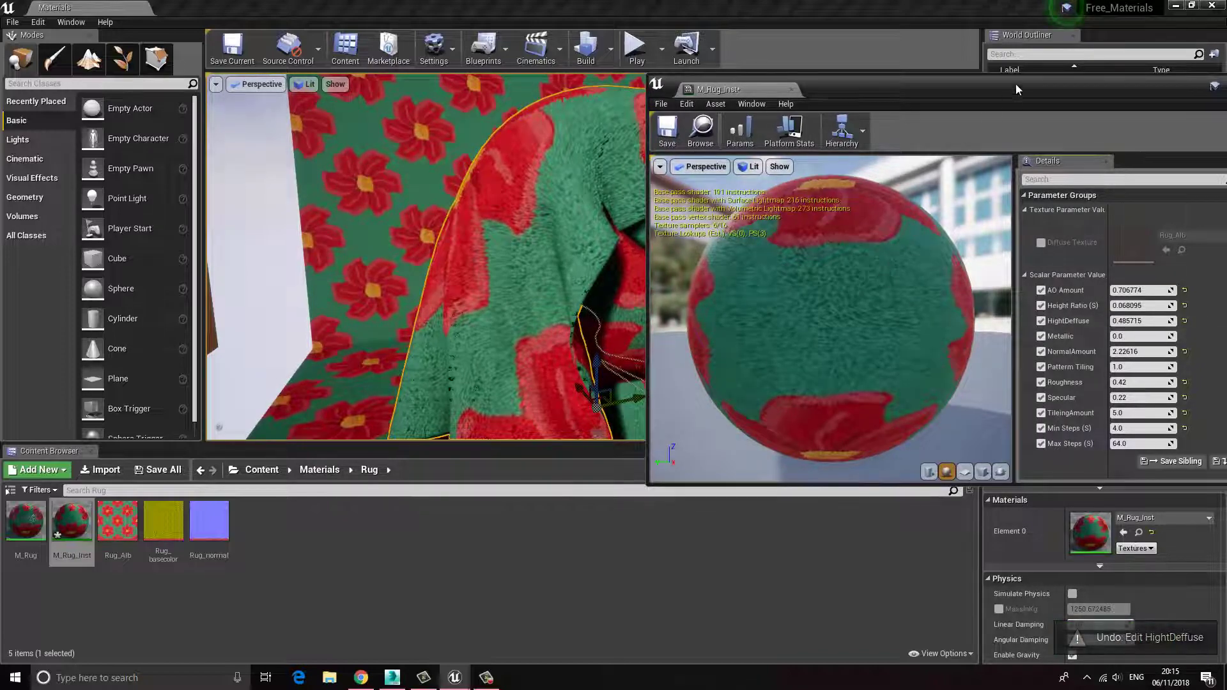
- Close the rug instance and compare the plaid cloth's weave up close with the flowered rug cloth
left_click_drag(1016, 89, 655, 85)
left_click(909, 76)
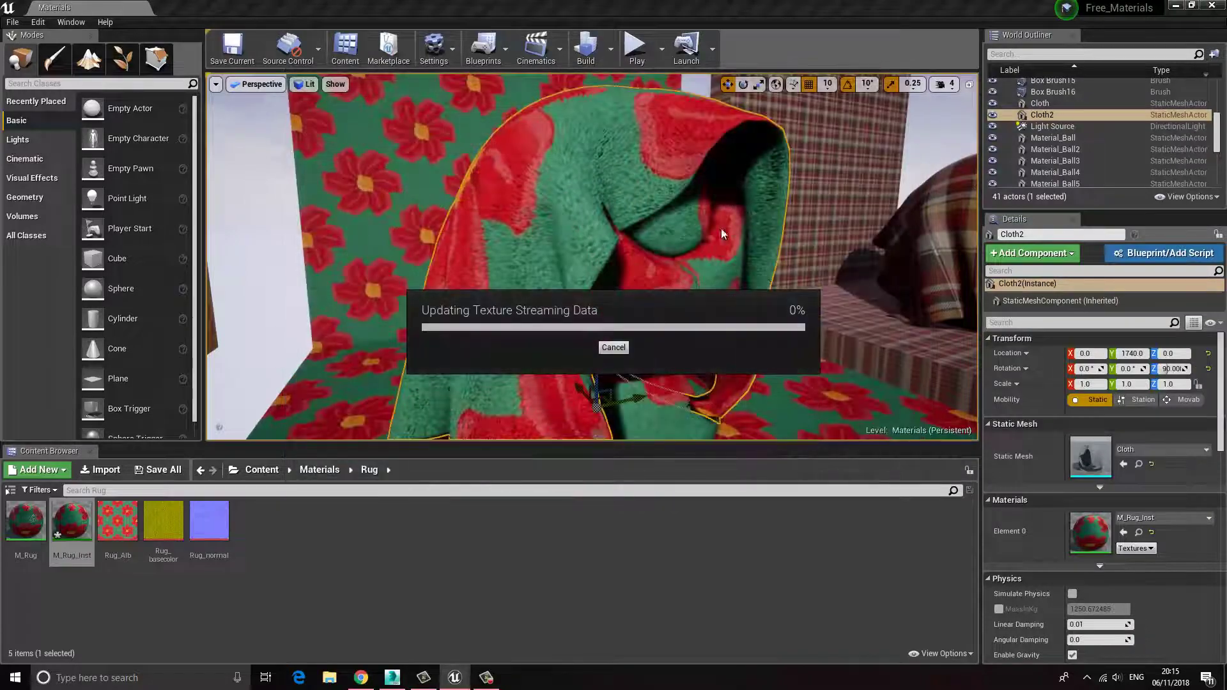
right_click_drag(722, 232, 660, 206)
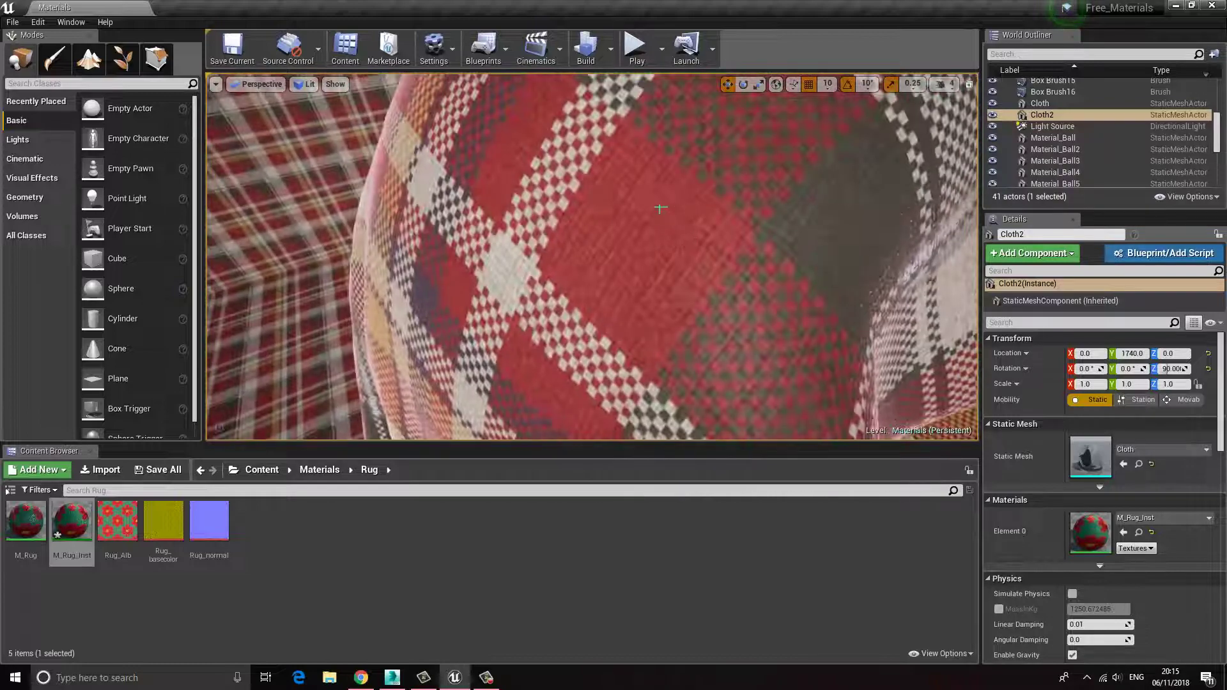
right_click_drag(661, 305, 650, 333)
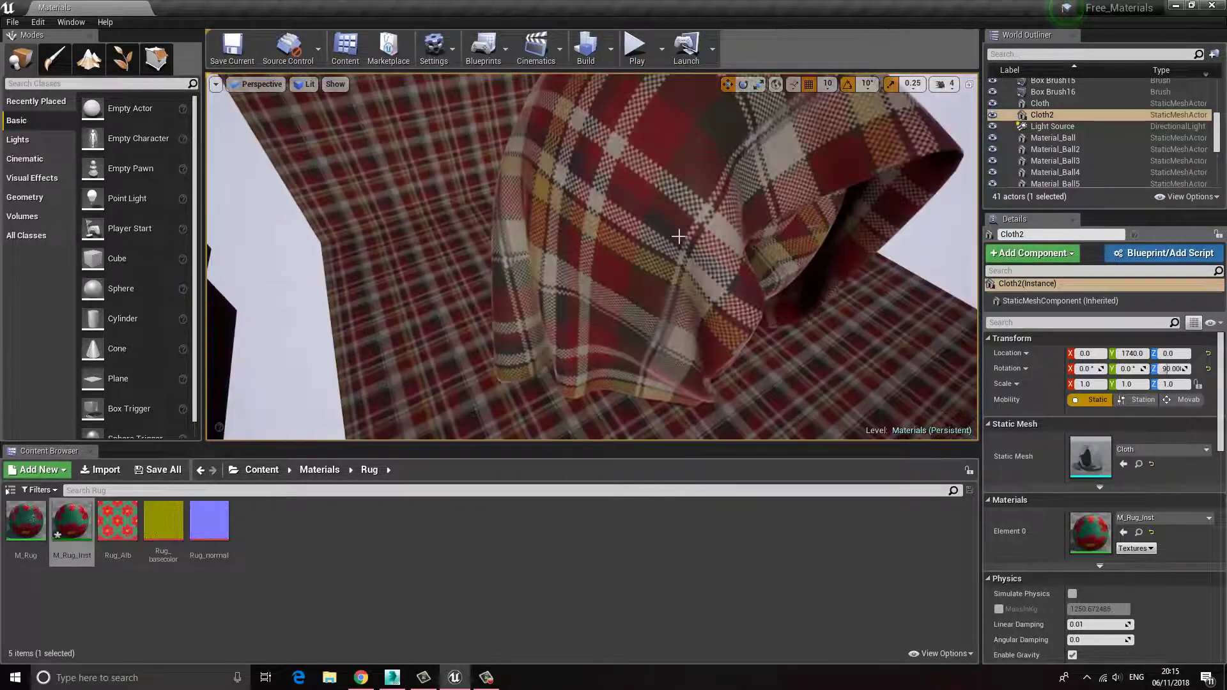
key("f")
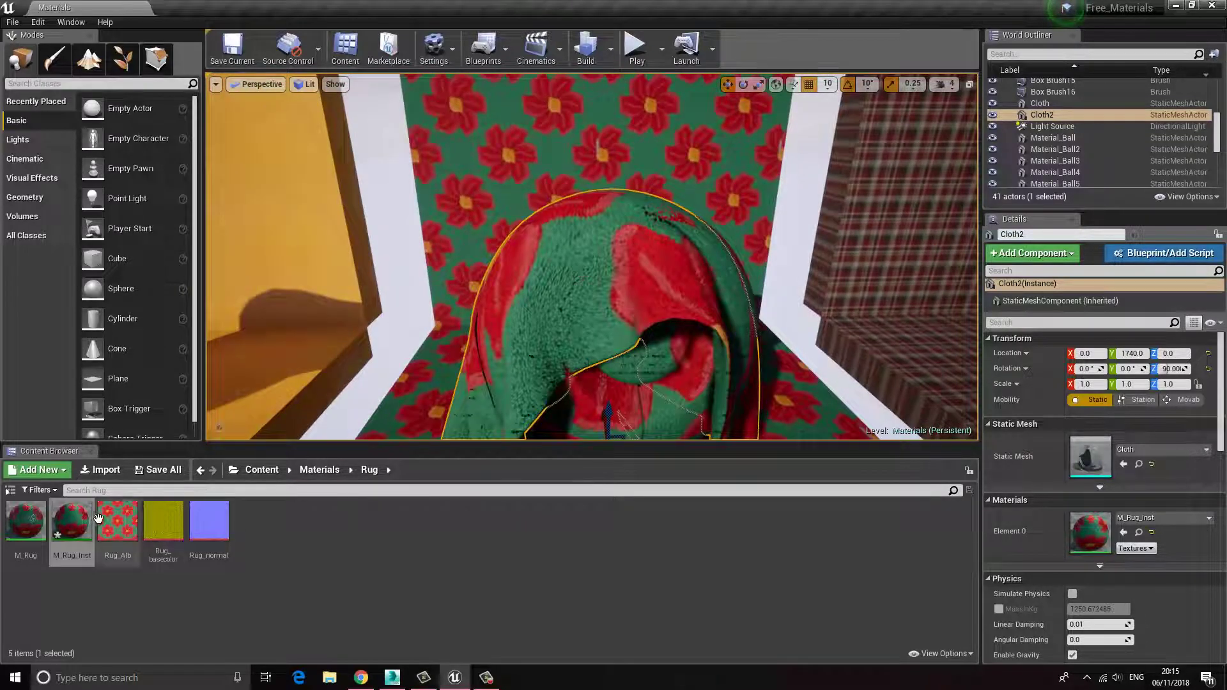
- Open the Rug_Alb texture, examine its flower pattern up close, and close it
double_click(117, 521)
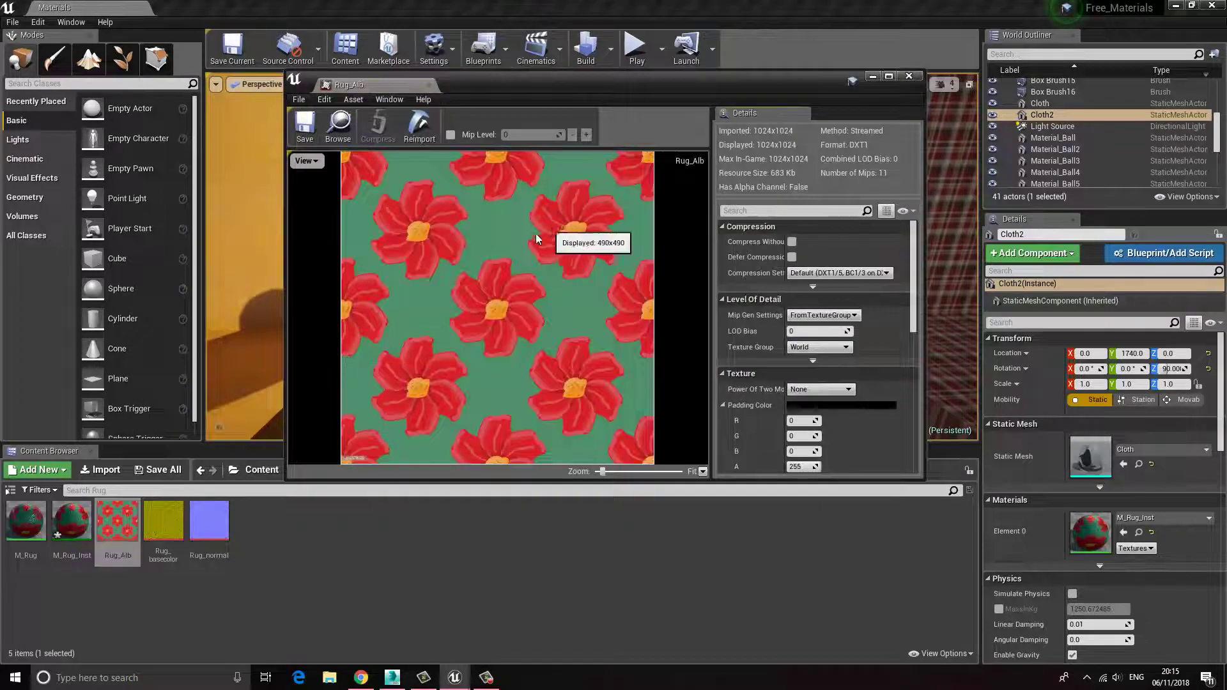
scroll(530, 246, "up", 3)
scroll(601, 250, "down", 3)
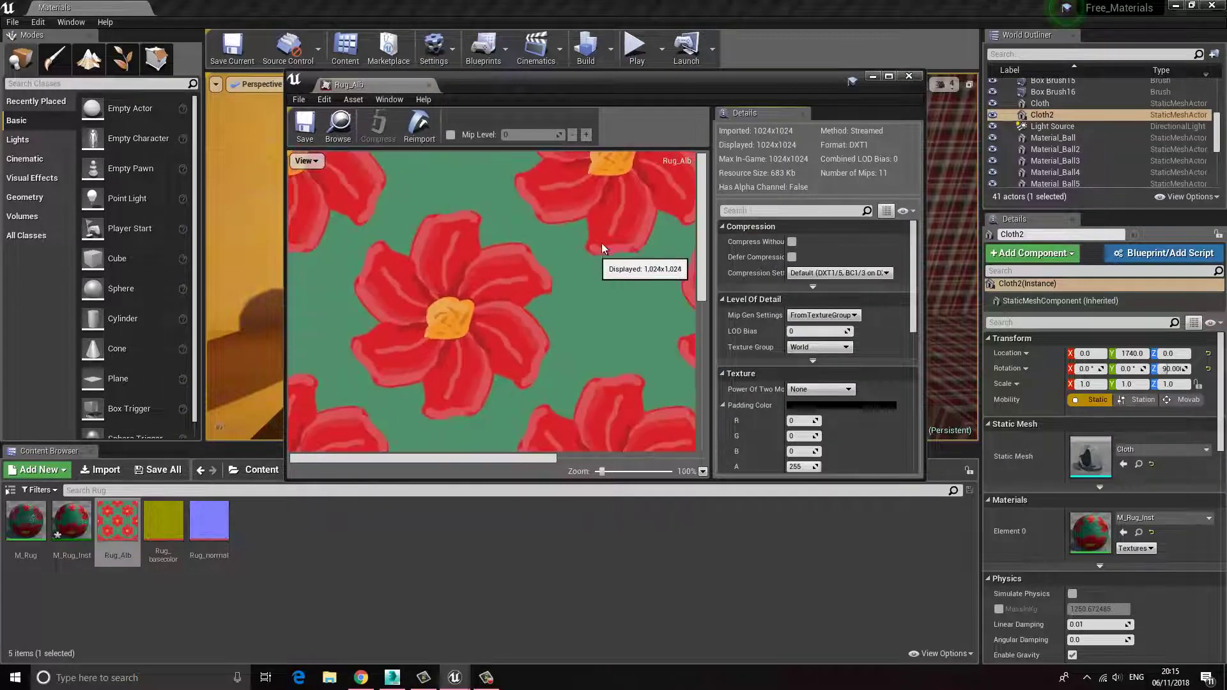
left_click(909, 75)
- Select the plaid Cloth and locate its material instance M_Fabric_Inst among the project assets
right_click_drag(587, 296, 590, 320)
key("d")
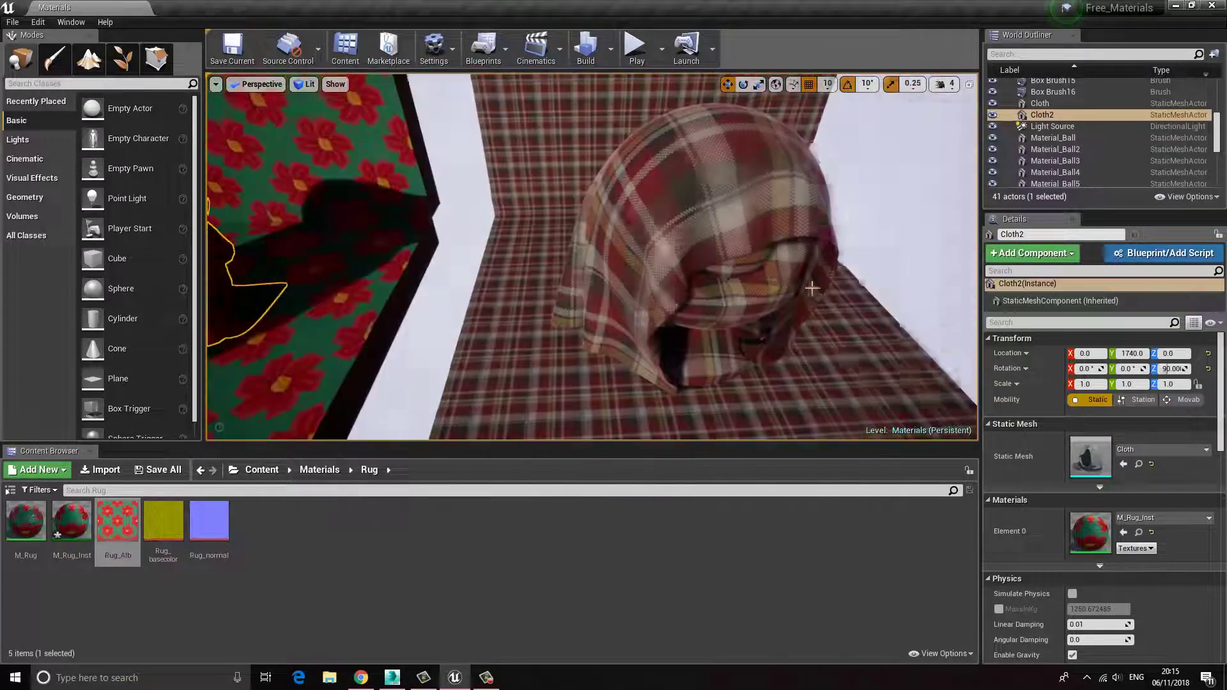
left_click(621, 214)
left_click(1139, 534)
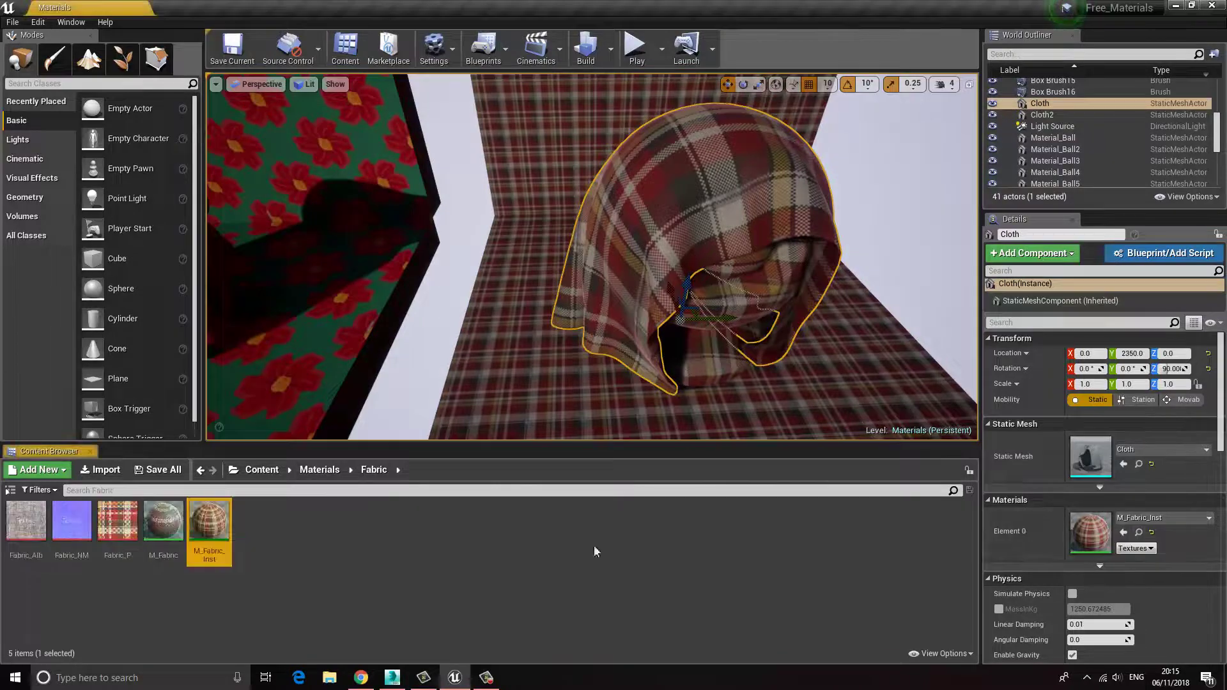
- Open the Fabric_P texture, examine its checkered plaid pattern at several magnifications, and close it
double_click(118, 521)
scroll(519, 289, "up", 5)
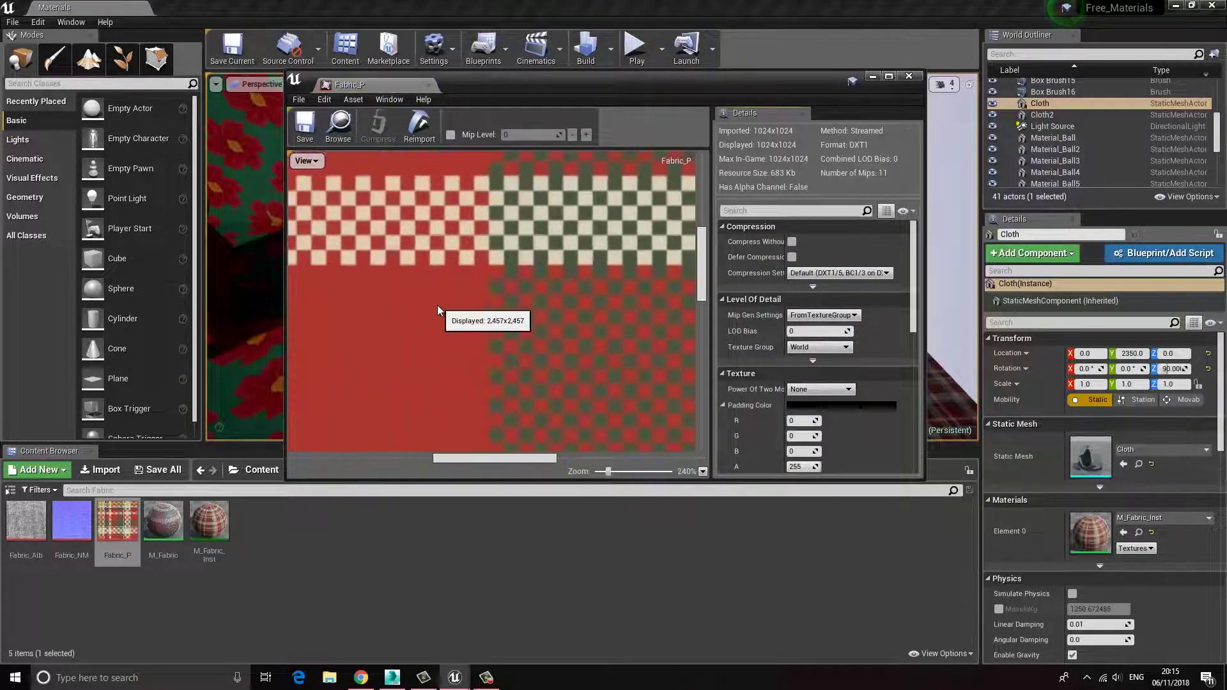
scroll(442, 307, "down", 2)
scroll(447, 301, "down", 2)
scroll(563, 282, "down", 2)
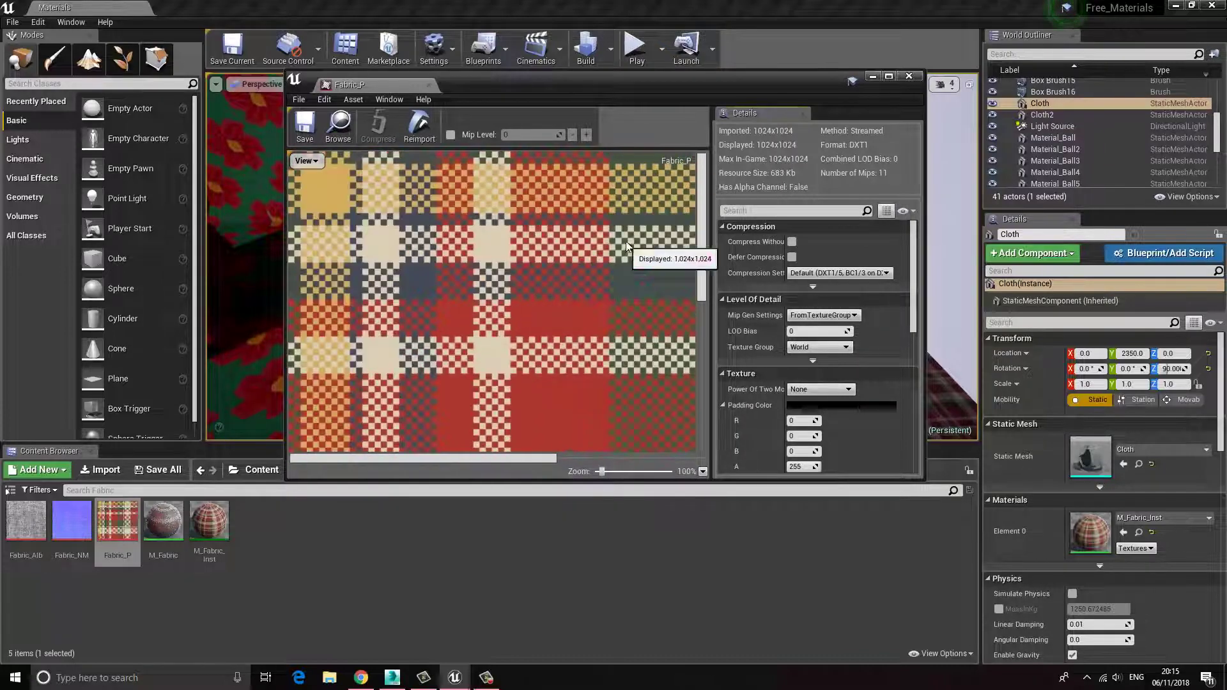
left_click(913, 77)
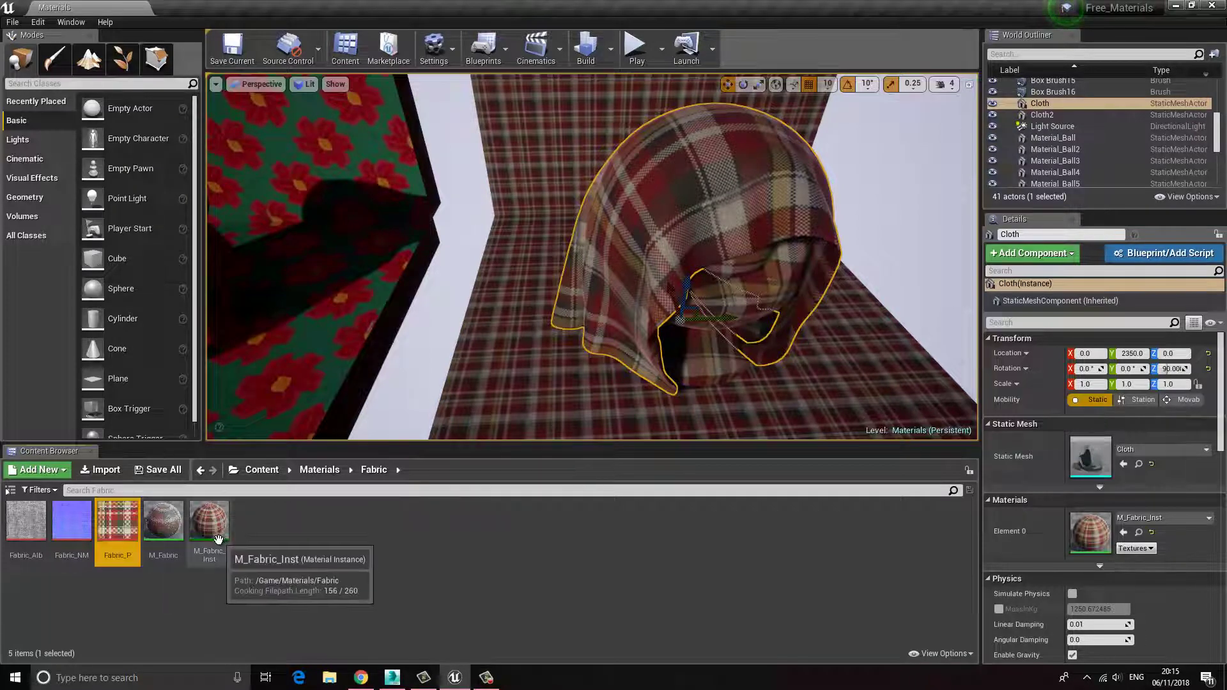
- Open M_Fabric_Inst, enable its Metallic parameter override, and close the instance
right_click_drag(624, 370, 595, 393)
right_click_drag(554, 344, 381, 247)
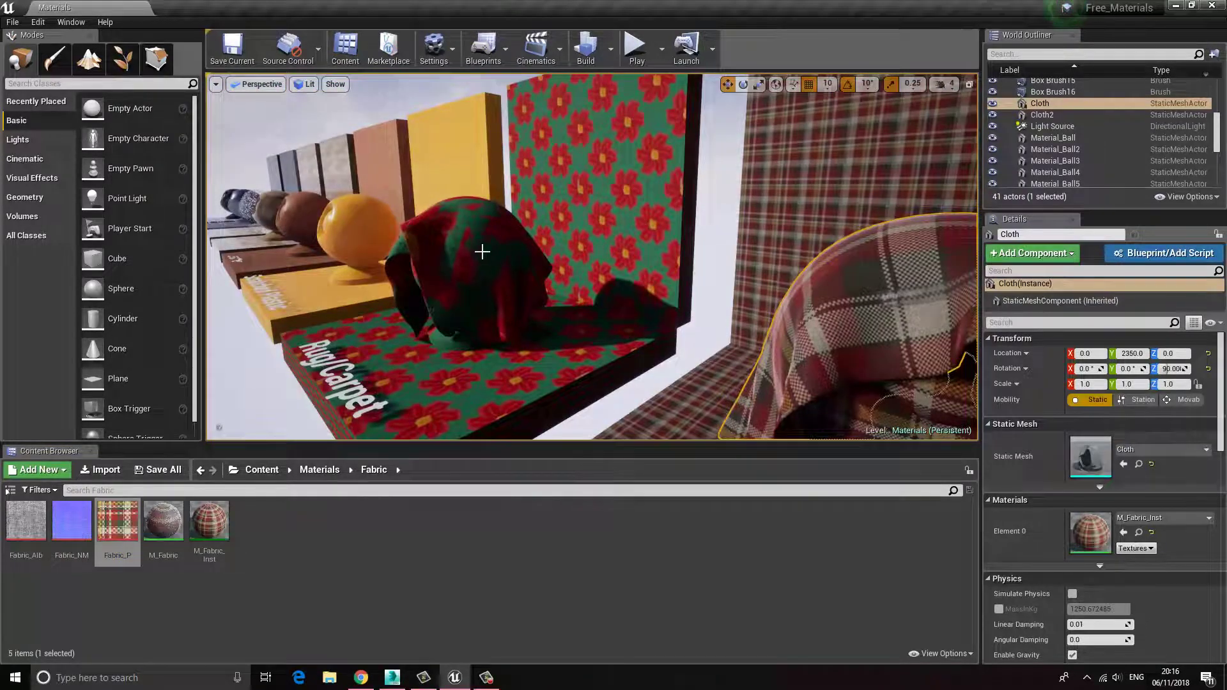
key("f")
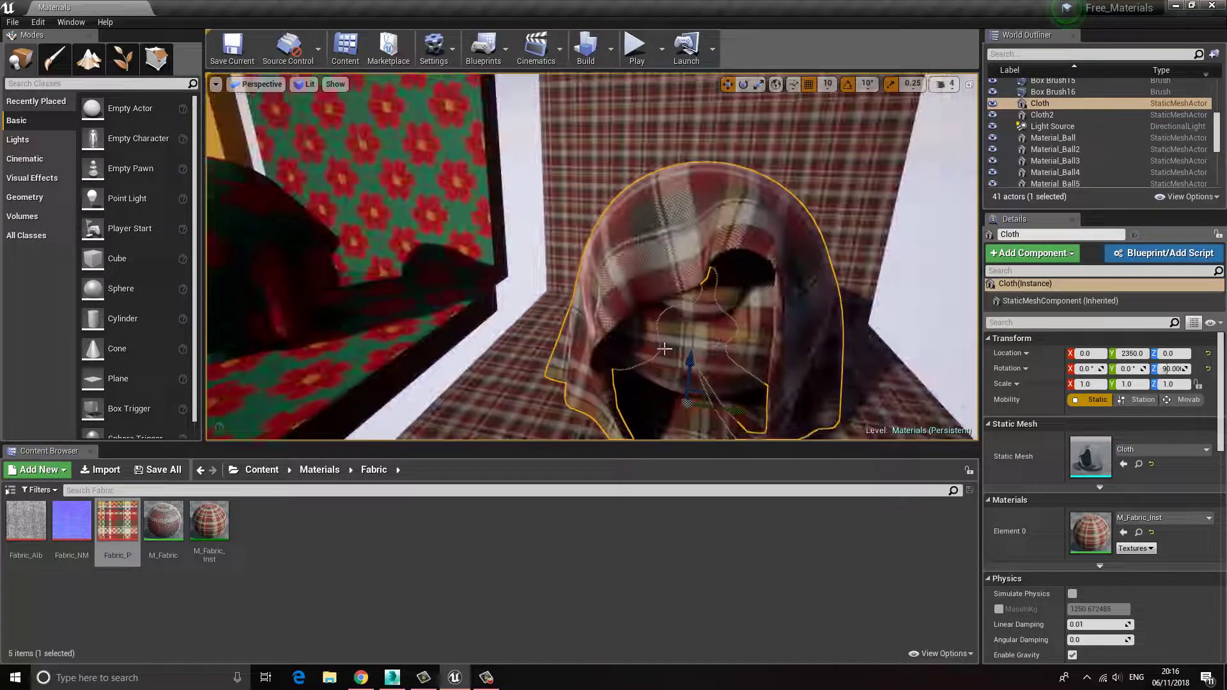
double_click(209, 523)
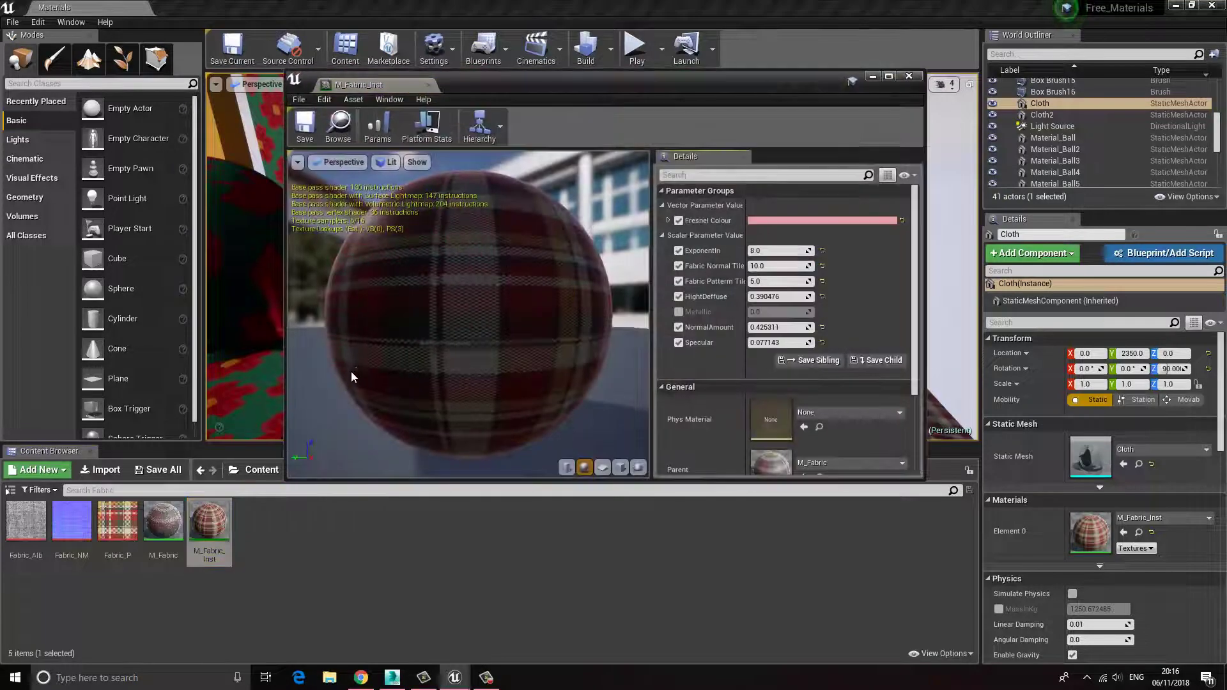
left_click(677, 316)
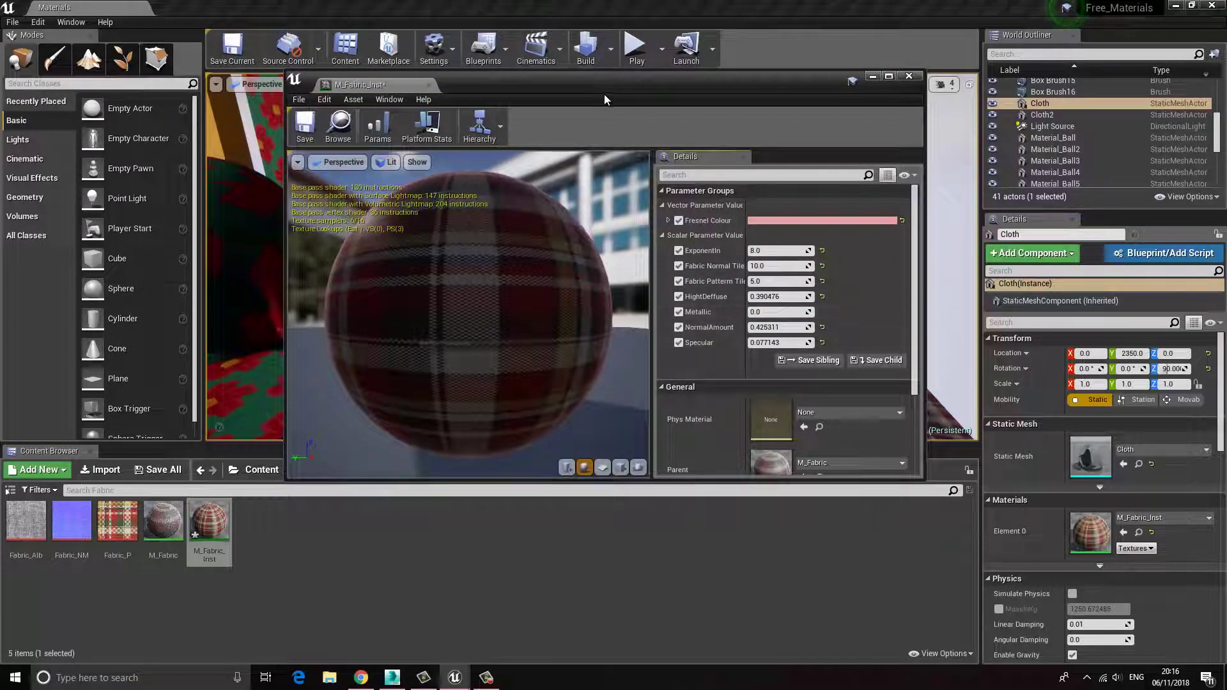
left_click_drag(606, 84, 650, 167)
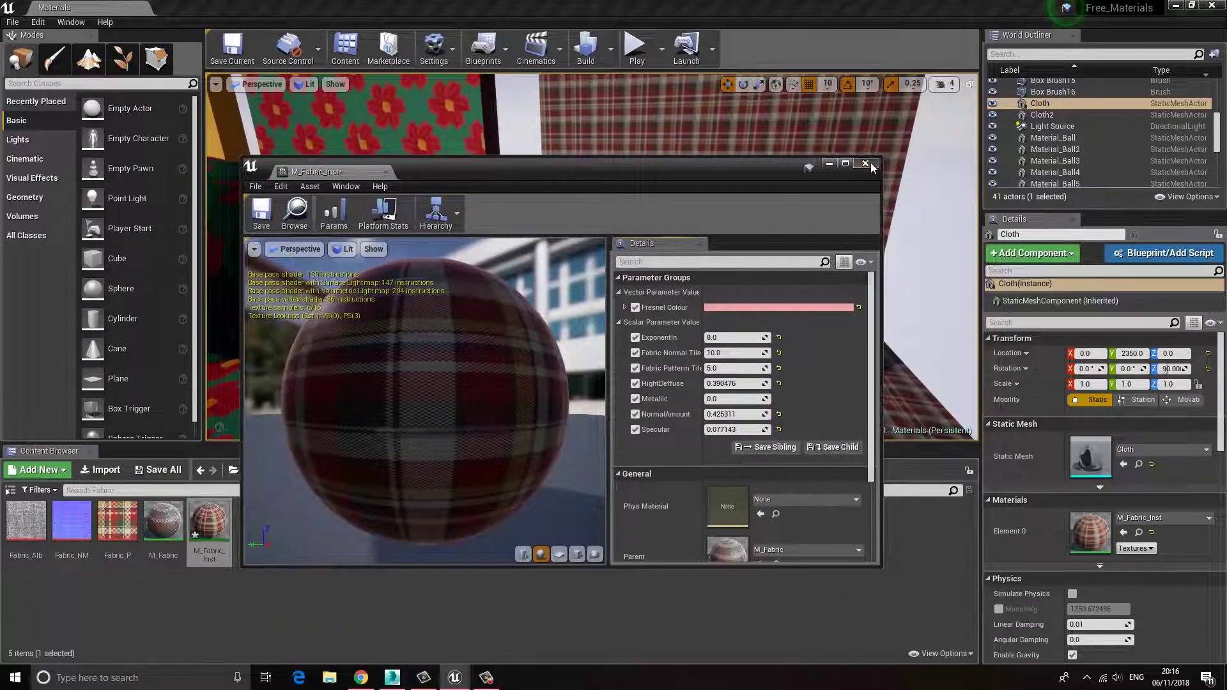
left_click(871, 162)
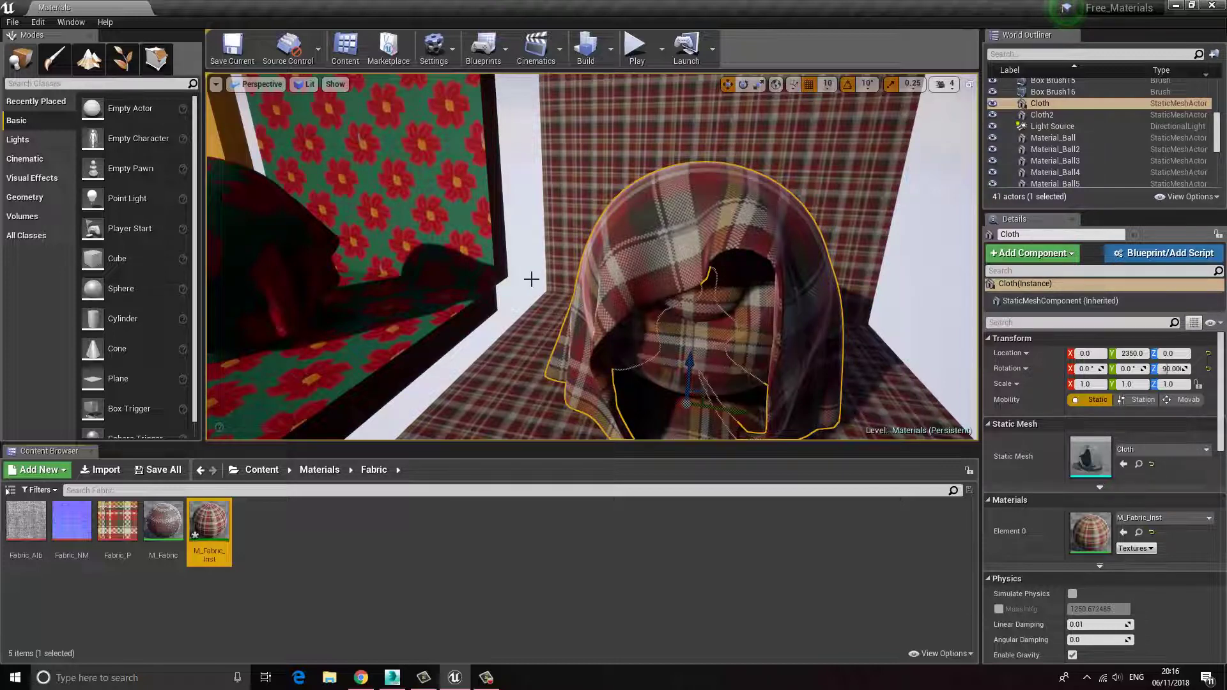
- Deselect the cloth by picking the Sky Sphere and show the whole row of material stands in a full-screen viewport
left_click(531, 279)
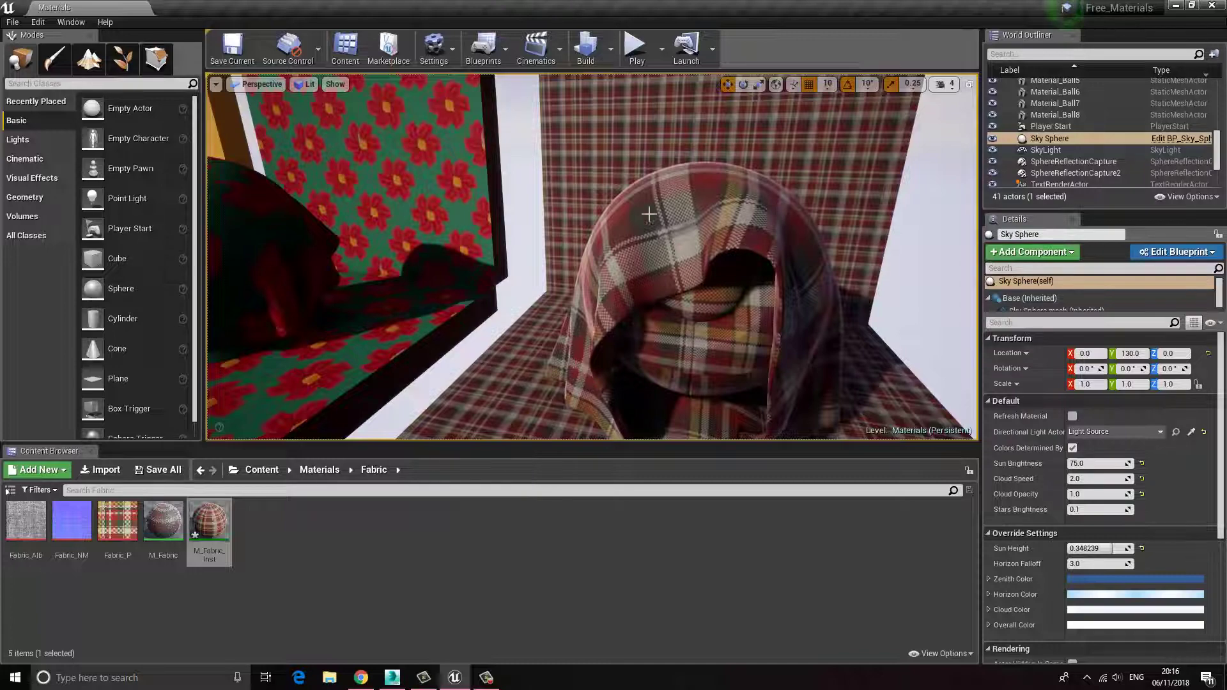
left_click_drag(734, 253, 267, 351)
key("F11")
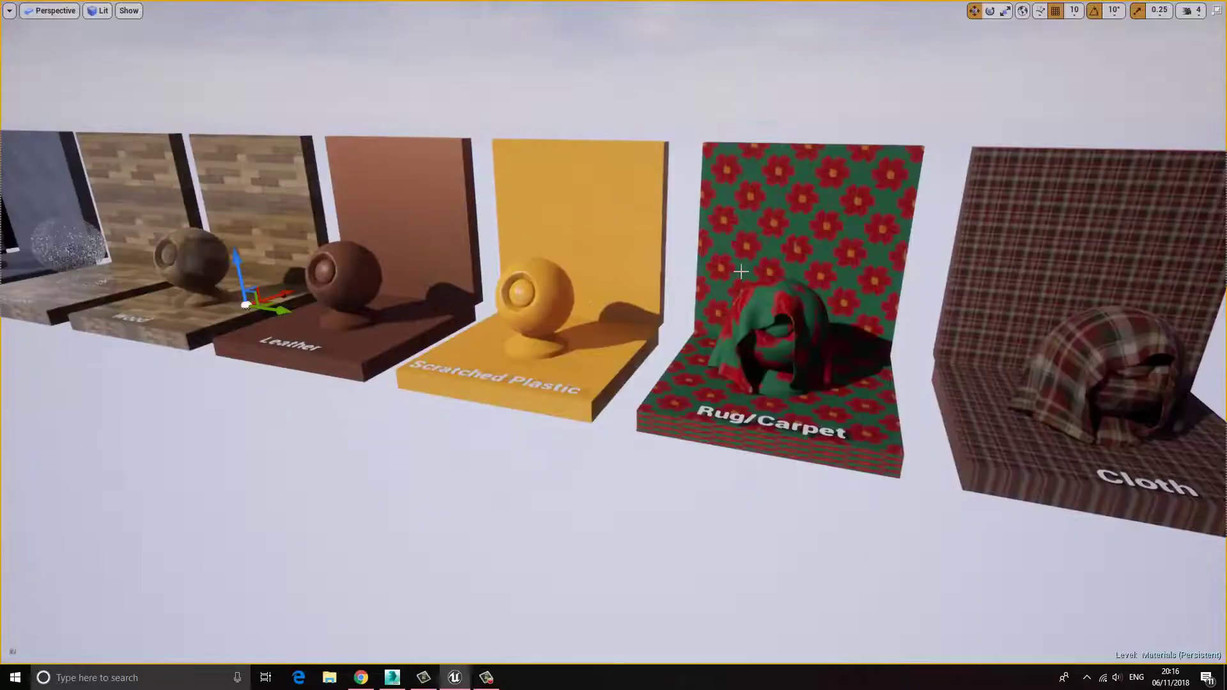
mouse_move(740, 273)
right_mouse_down()
mouse_move(41, 179)
mouse_move(57, 518)
mouse_move(721, 262)
right_mouse_up()
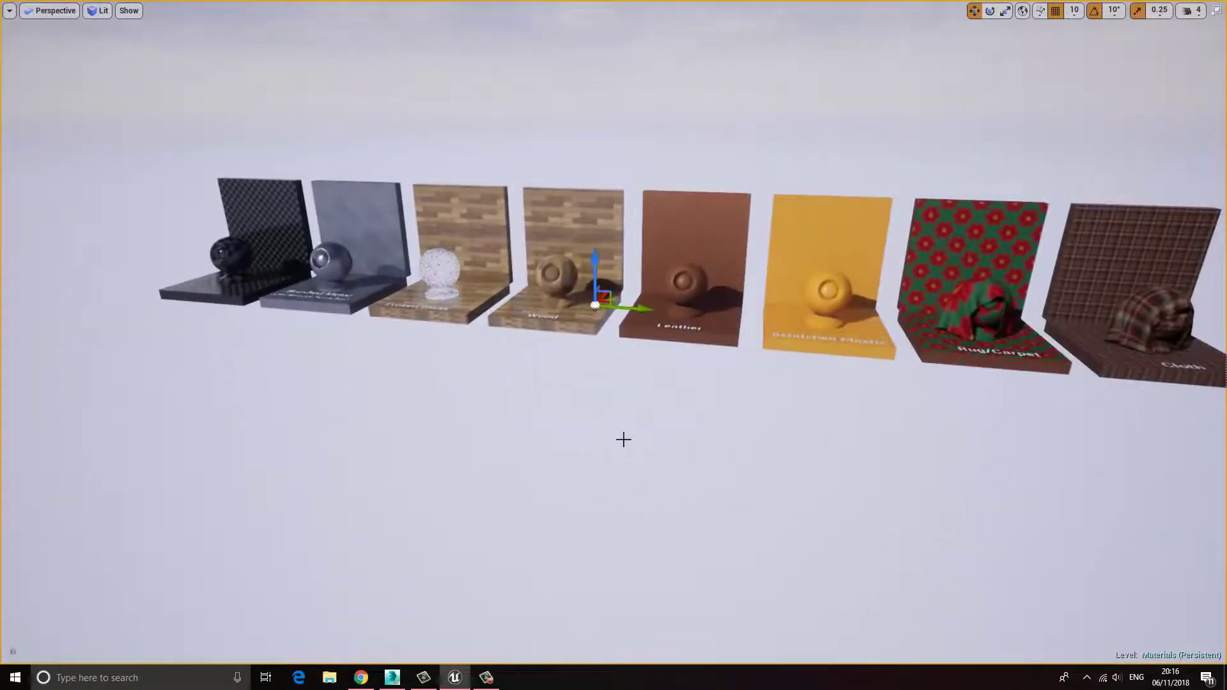